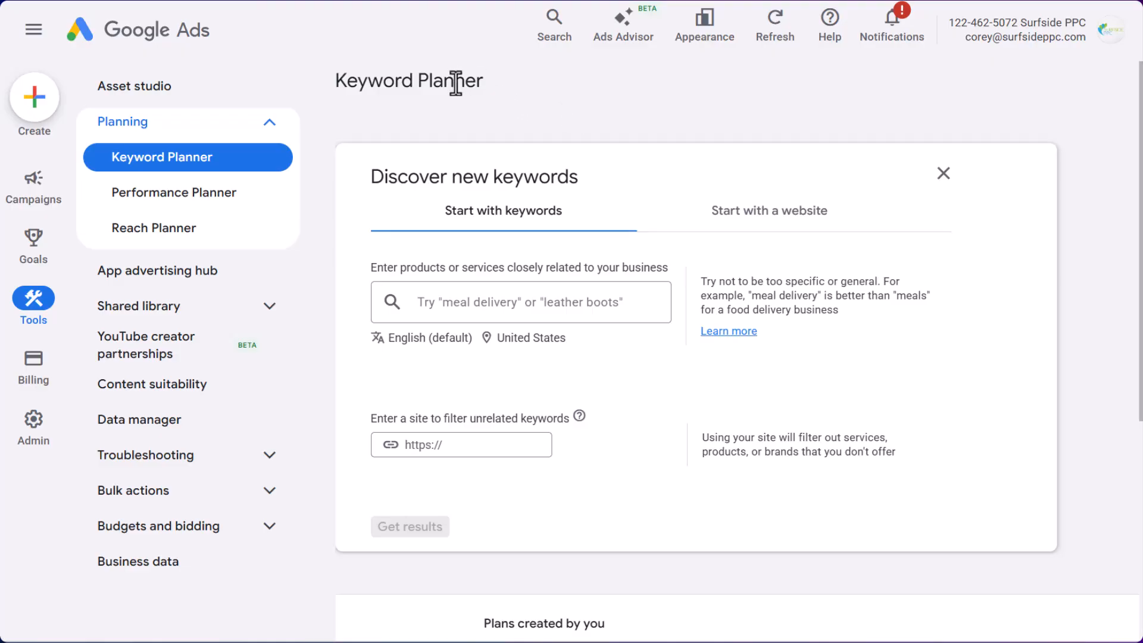
# Switch to the Ecoclean website and open its Medical Technology page from the listed industries
pyautogui.click(449, 301)
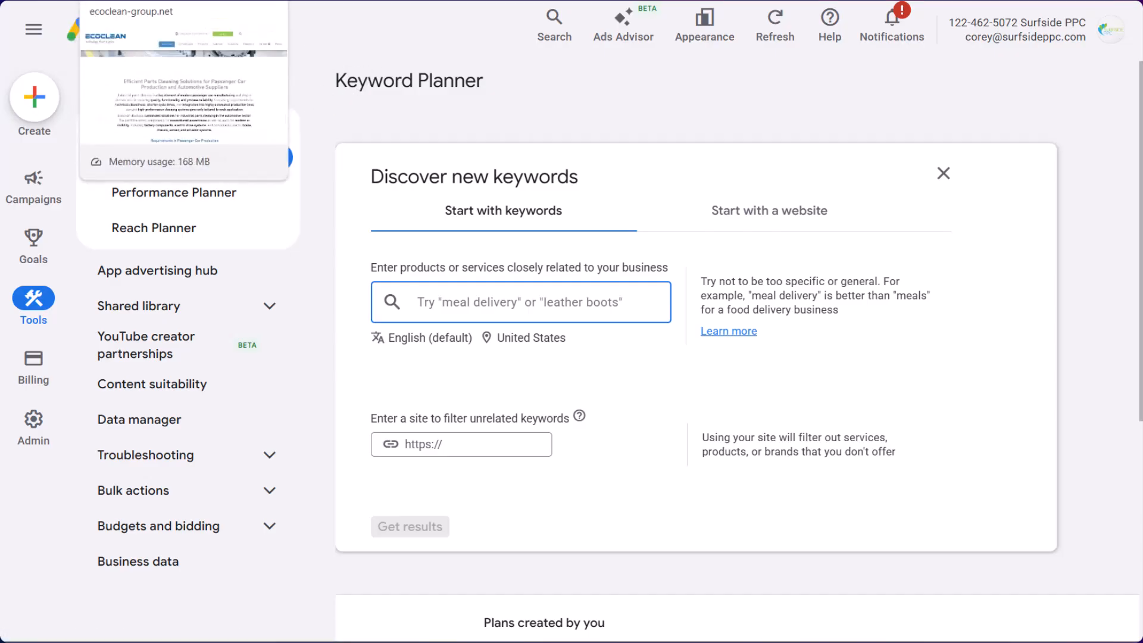
pyautogui.click(126, 1)
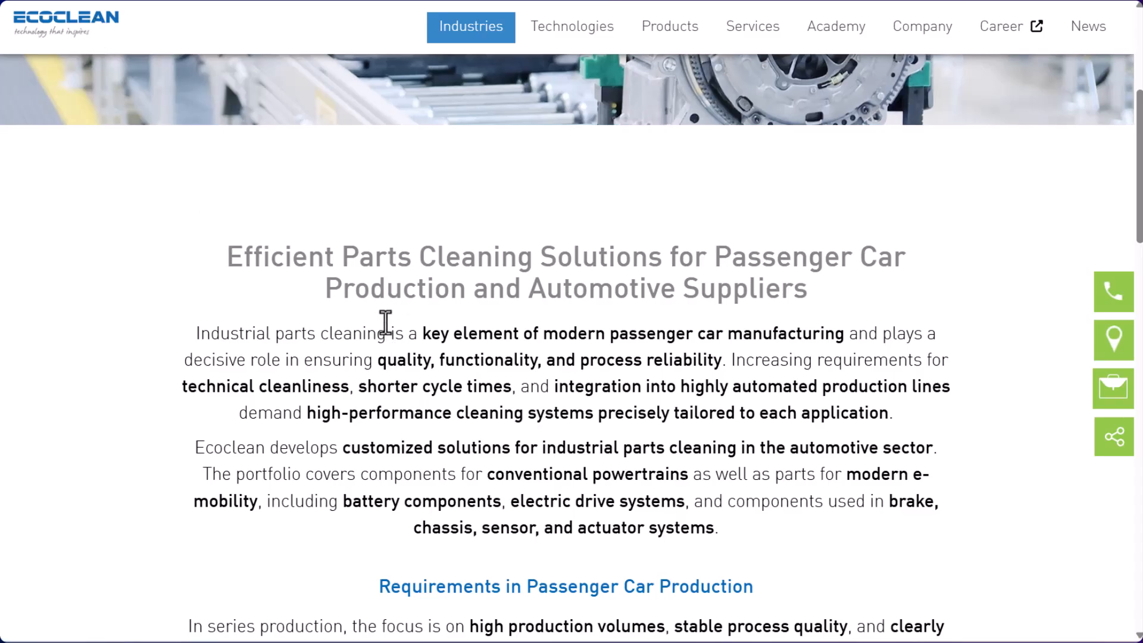
pyautogui.scroll(5, 411, 327)
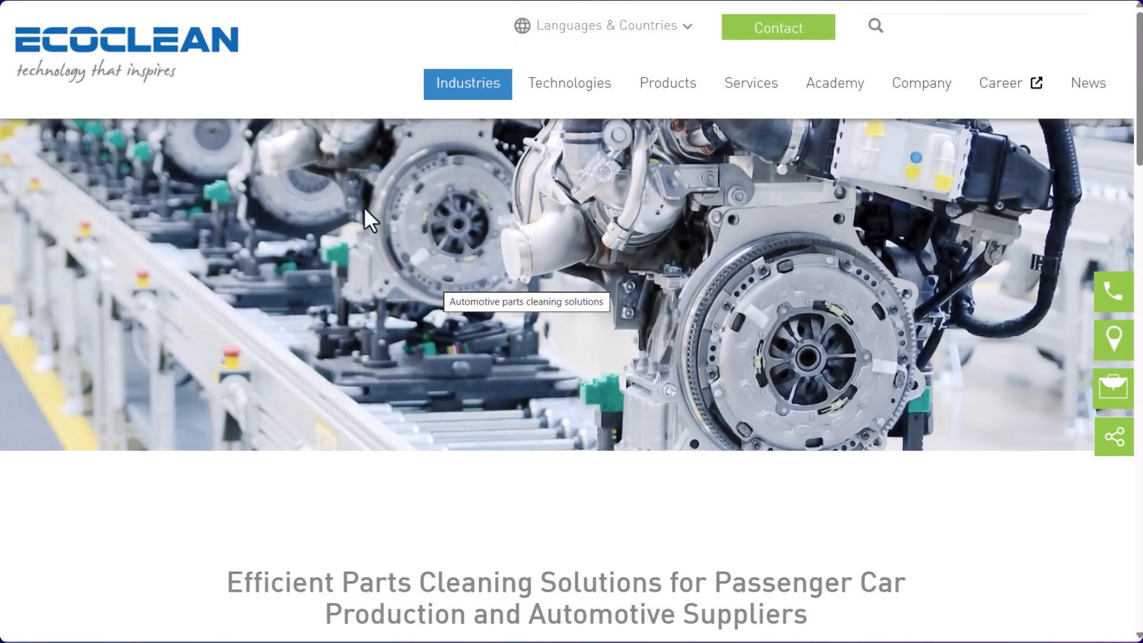
pyautogui.scroll(-3, 399, 262)
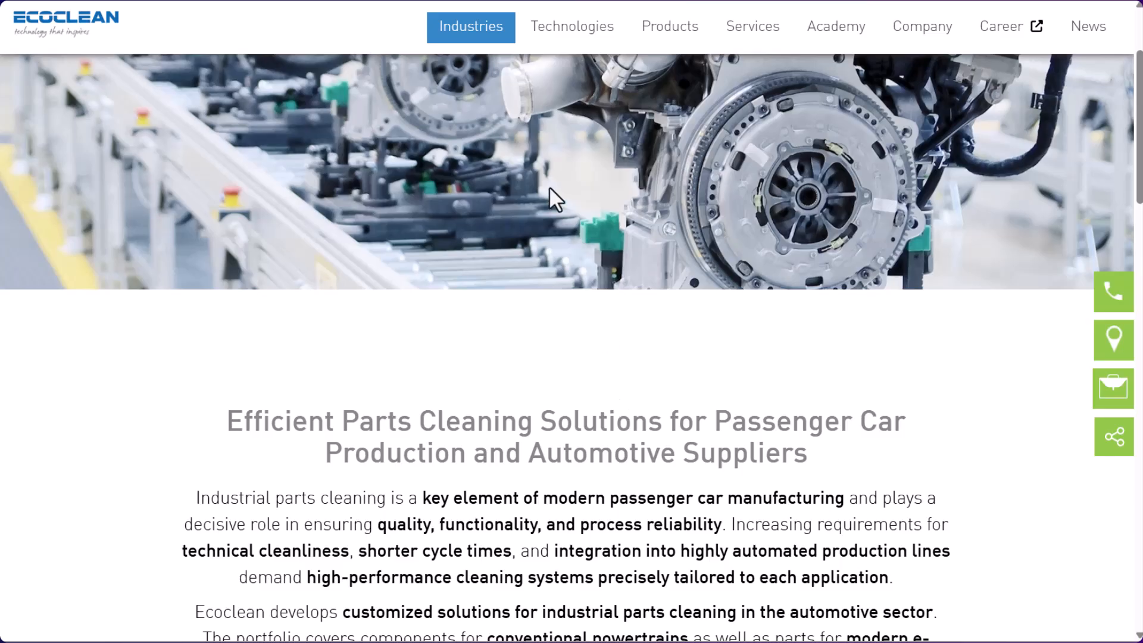
pyautogui.moveTo(471, 39)
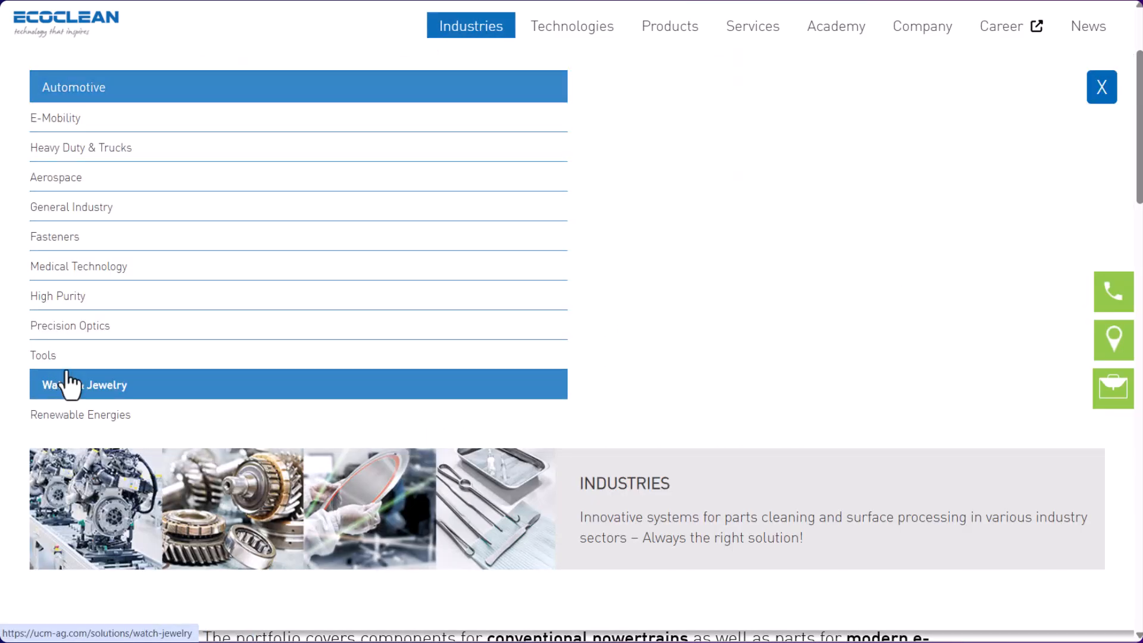
pyautogui.click(91, 279)
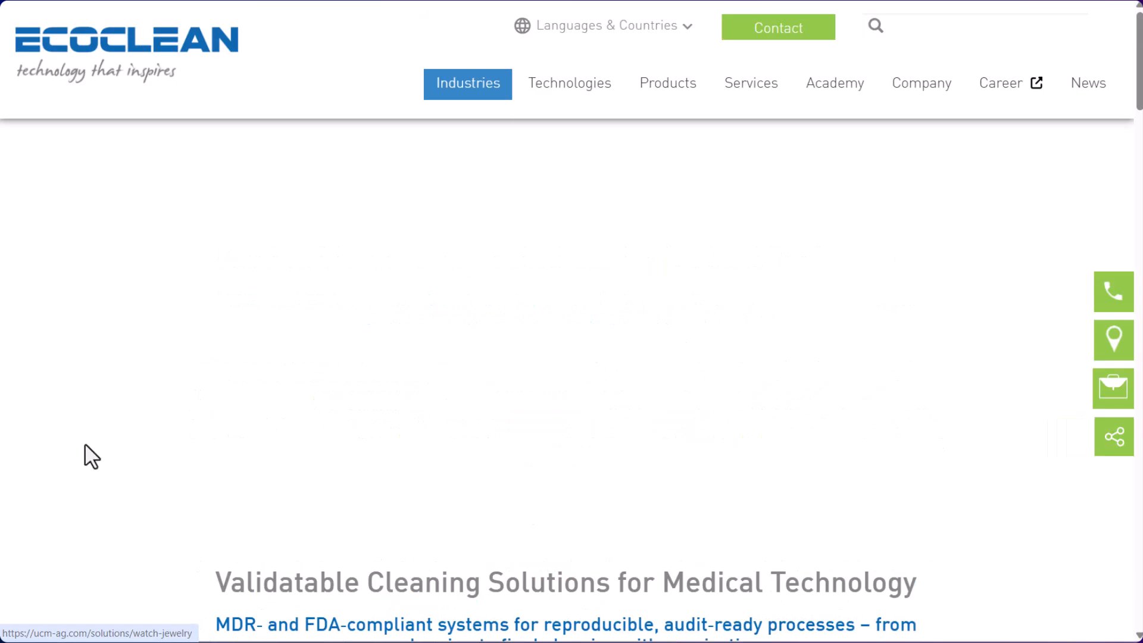
# Examine the Medical Technology page's cleaning solutions and services, plus the site's Technologies and Products listings
pyautogui.scroll(-3, 111, 417)
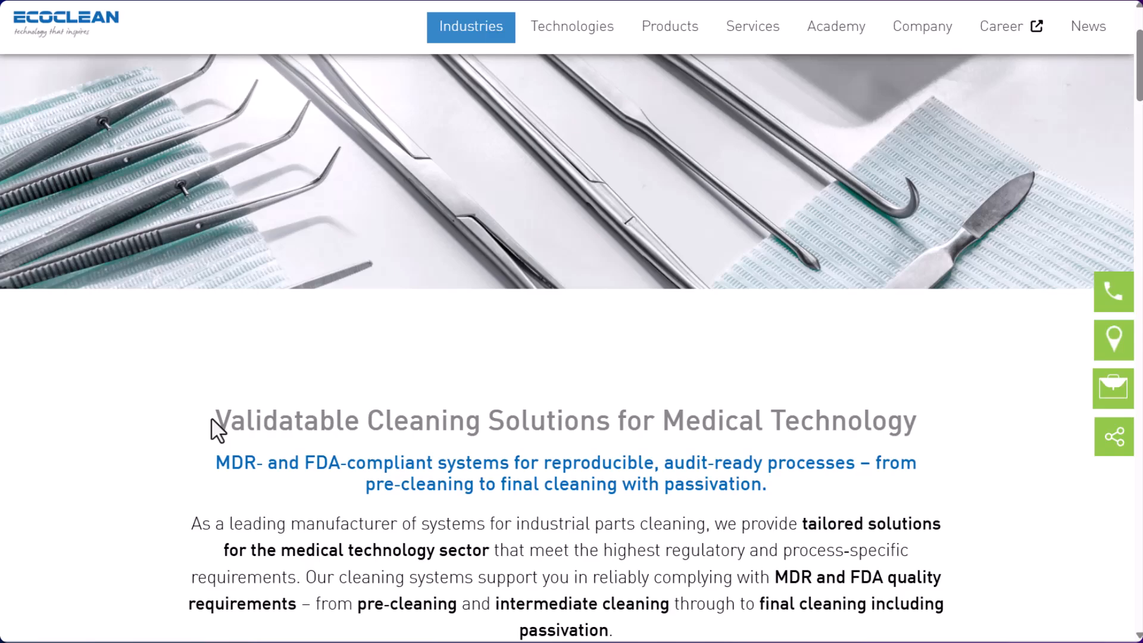
pyautogui.moveTo(213, 419); pyautogui.dragTo(222, 419)
pyautogui.click(365, 416)
pyautogui.scroll(-3, 367, 411)
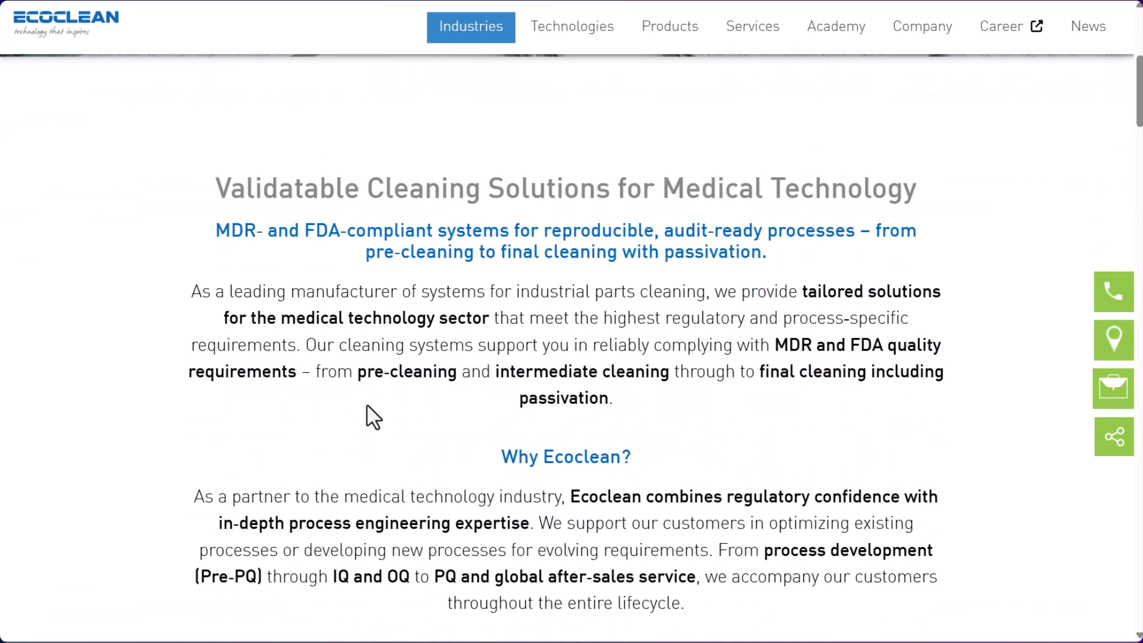
pyautogui.scroll(-7, 368, 416)
pyautogui.scroll(-4, 390, 393)
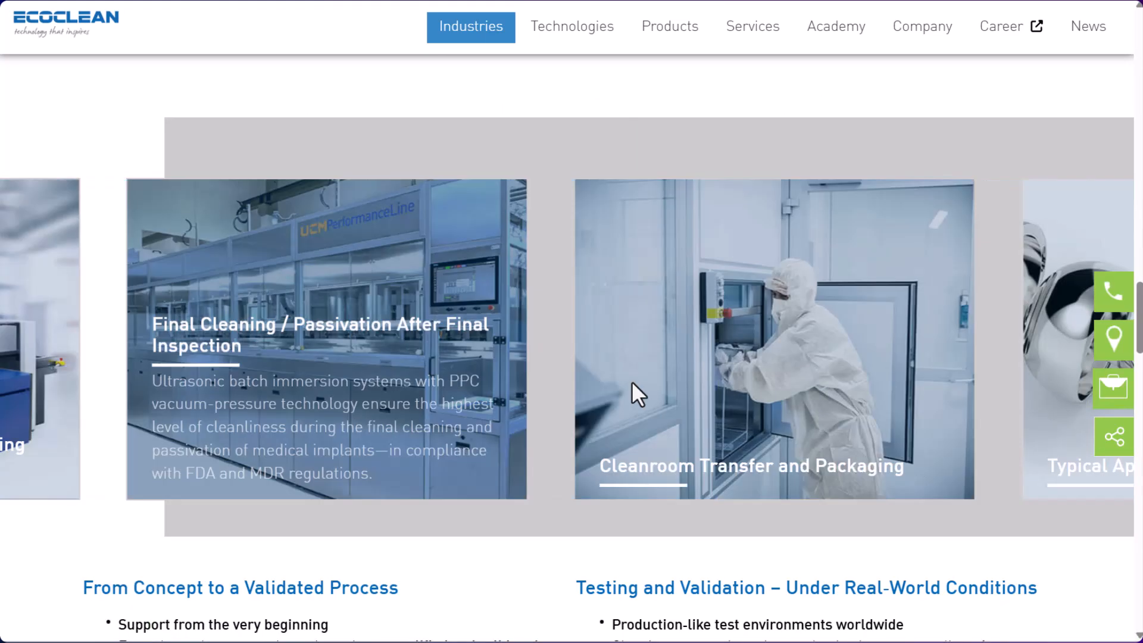
pyautogui.scroll(-9, 544, 543)
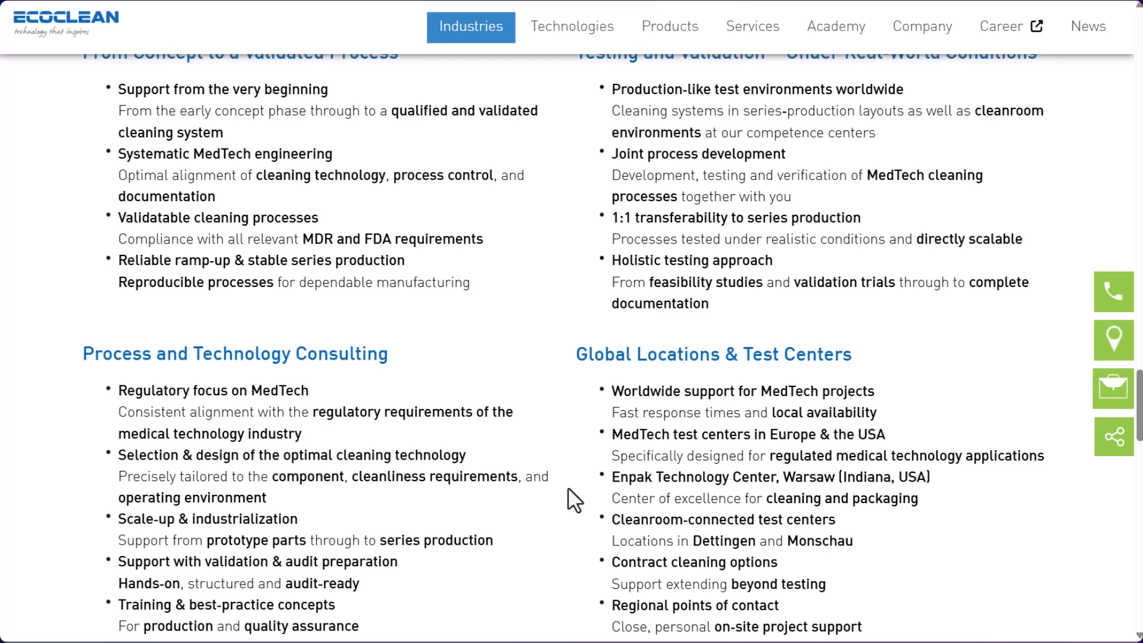
pyautogui.scroll(-6, 547, 381)
pyautogui.scroll(10, 542, 232)
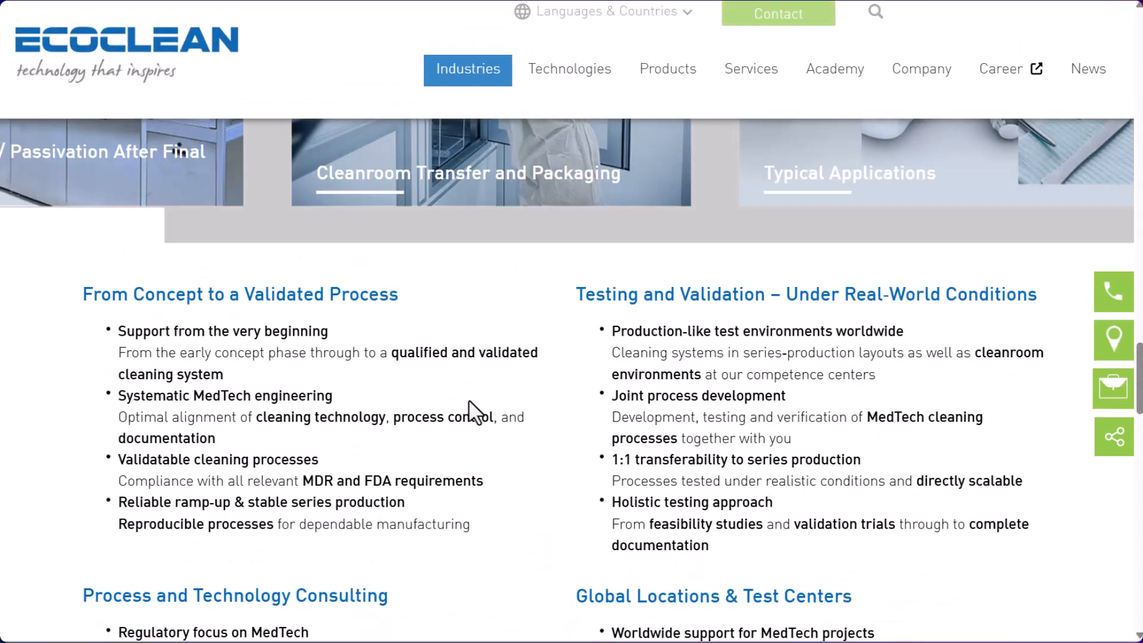
pyautogui.scroll(5, 471, 410)
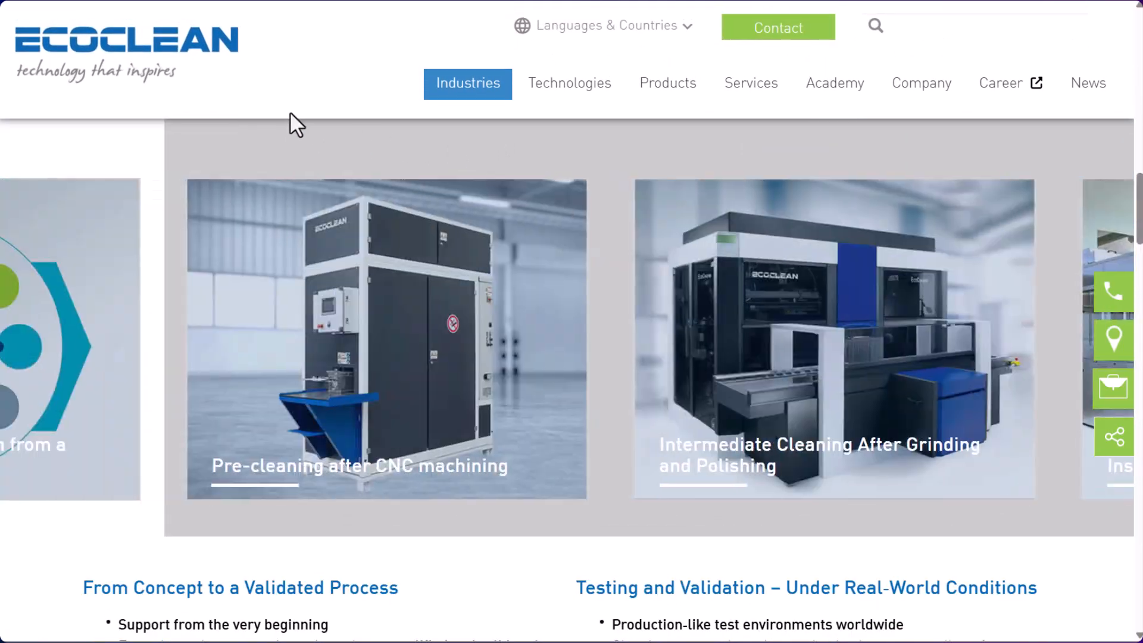
pyautogui.scroll(20, 360, 87)
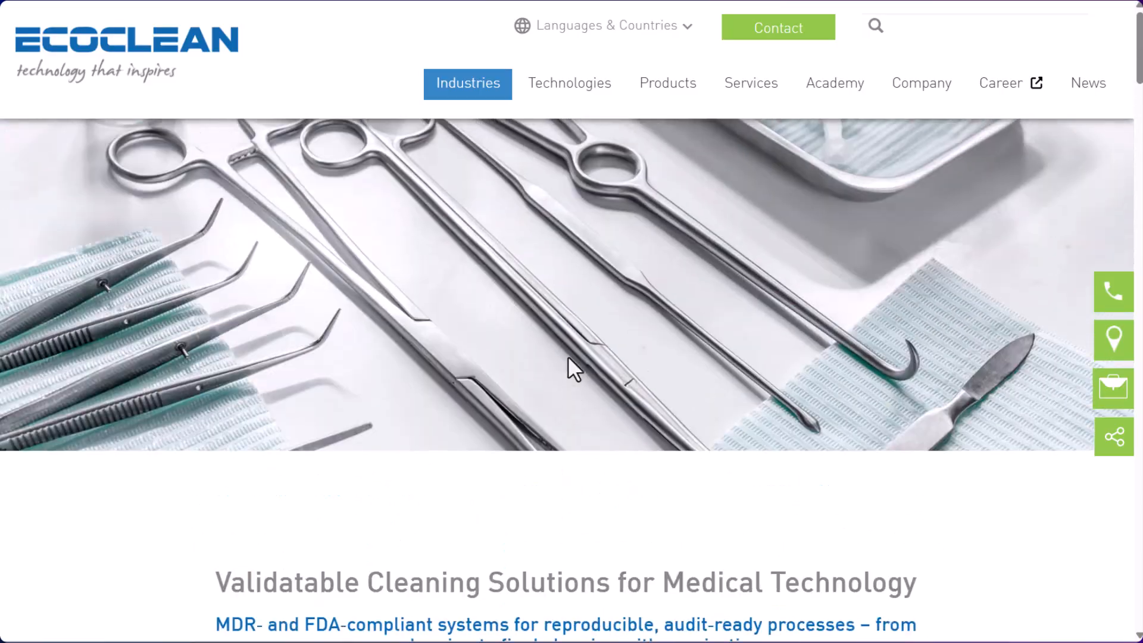
pyautogui.click(550, 83)
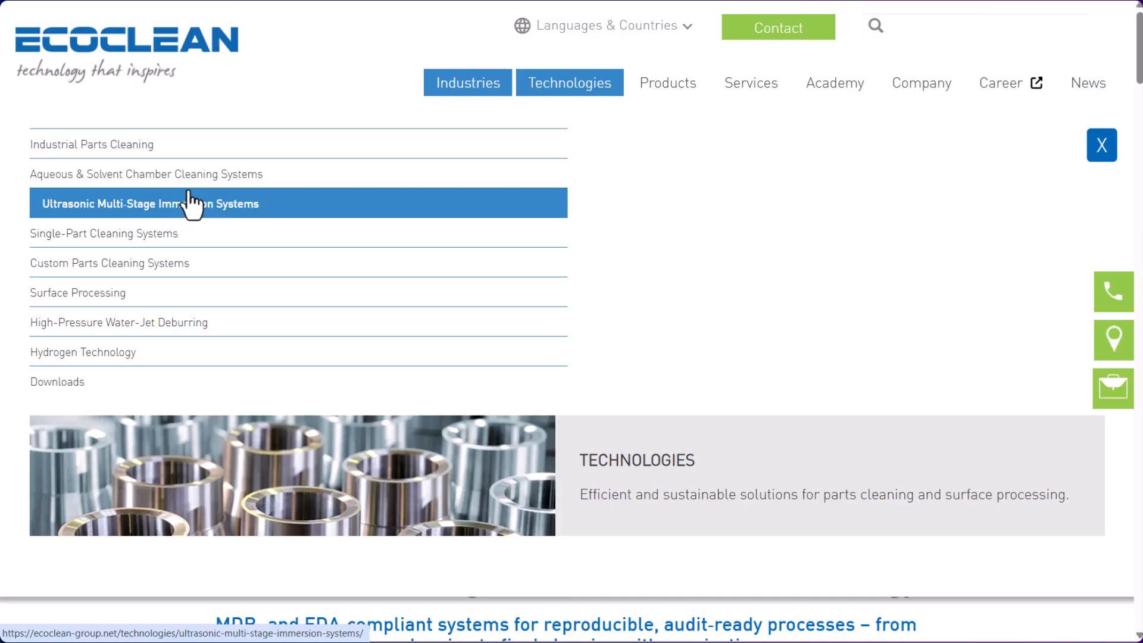
pyautogui.click(661, 89)
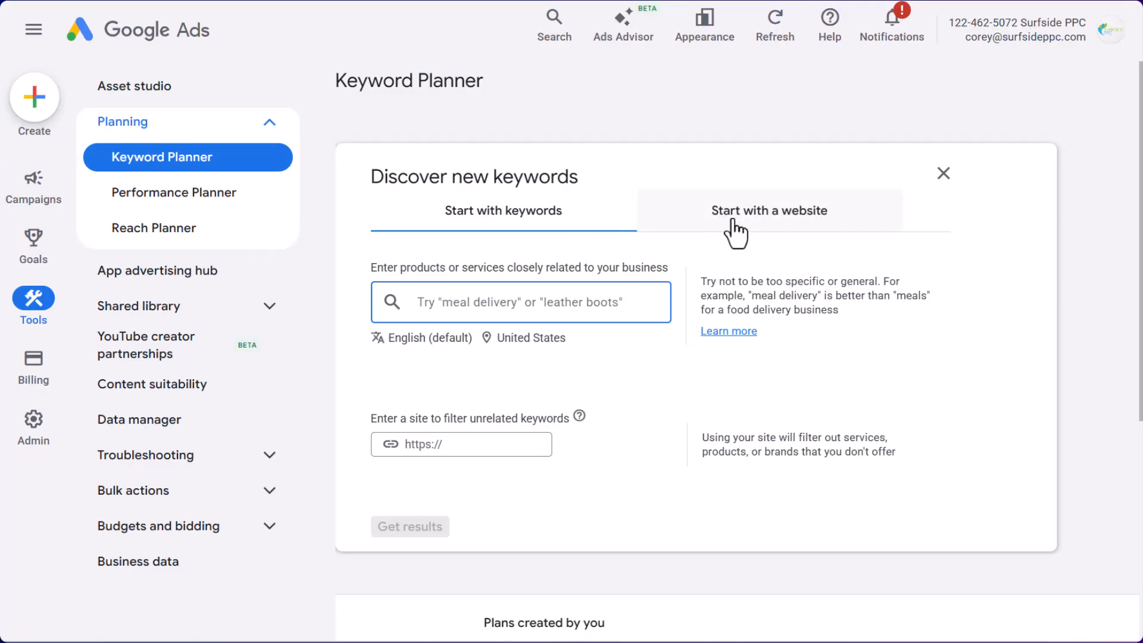
pyautogui.click(735, 230)
pyautogui.write('https://ecoclean-group.net')
pyautogui.click(396, 459)
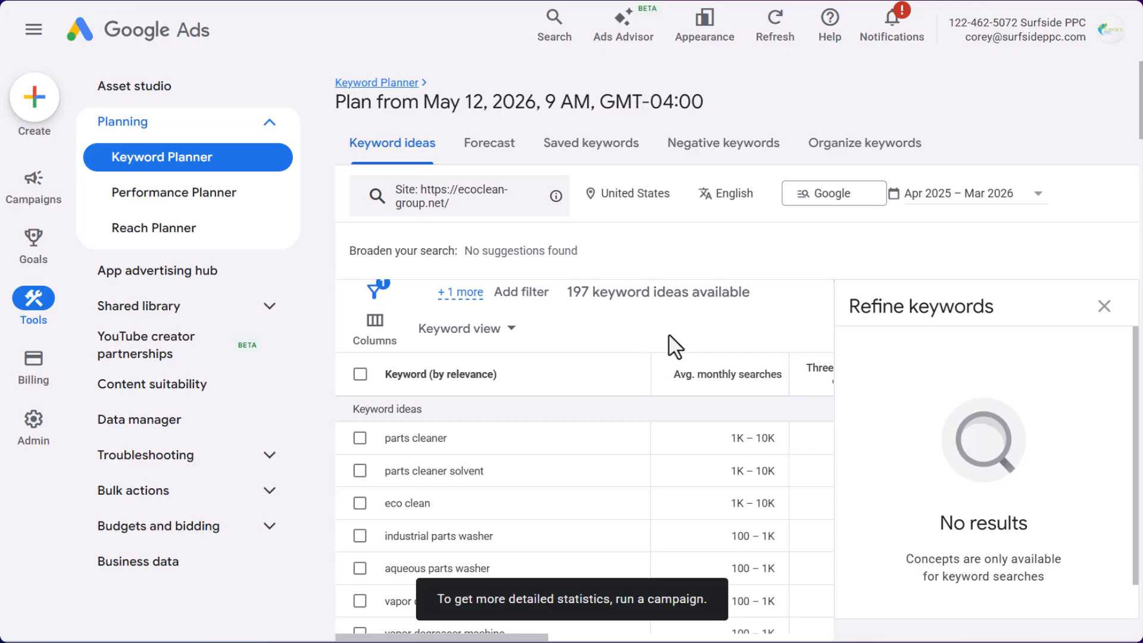
pyautogui.scroll(-1, 667, 433)
pyautogui.scroll(-2, 672, 443)
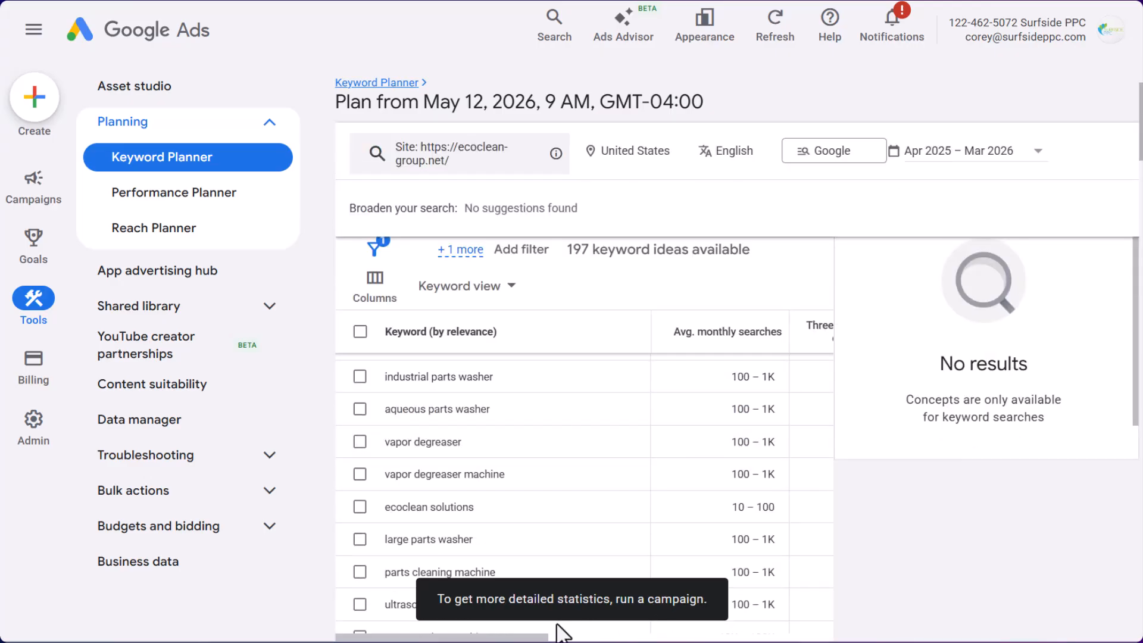
pyautogui.scroll(3, 1066, 387)
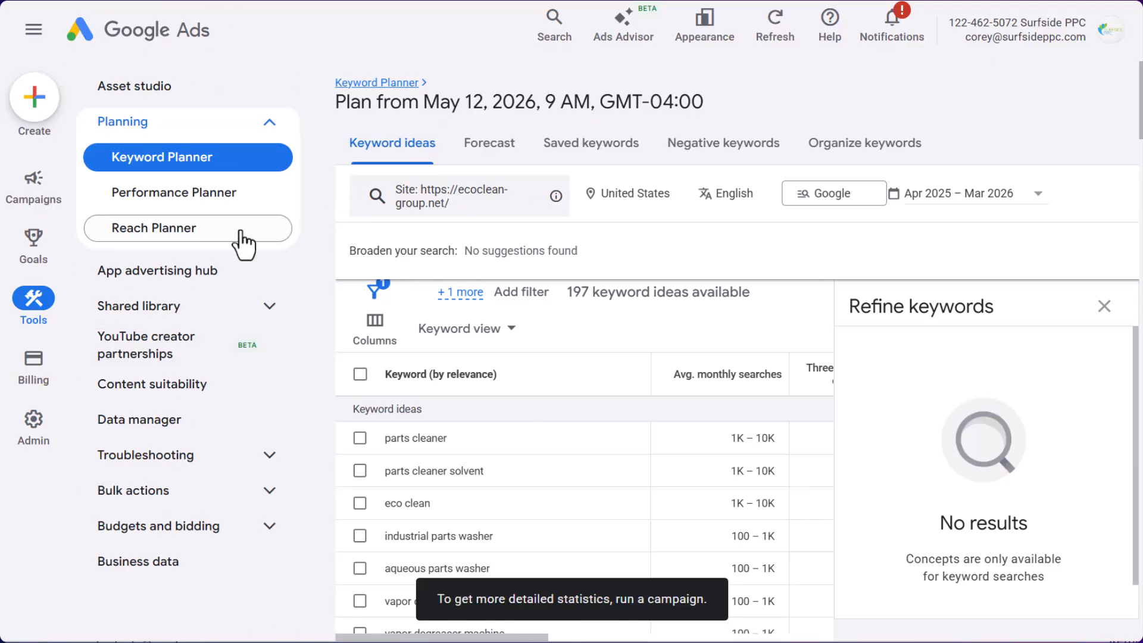
# Hide the side navigation and Refine keywords panels, and sort the keyword ideas by low-range top of page bid, highest first
pyautogui.click(34, 29)
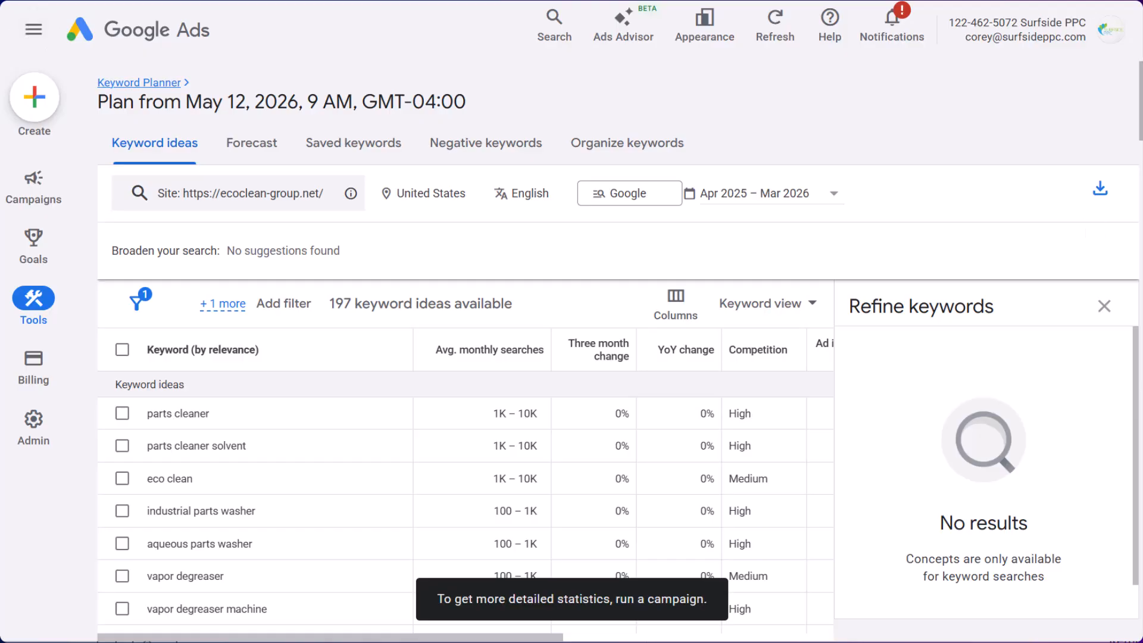
pyautogui.click(1105, 306)
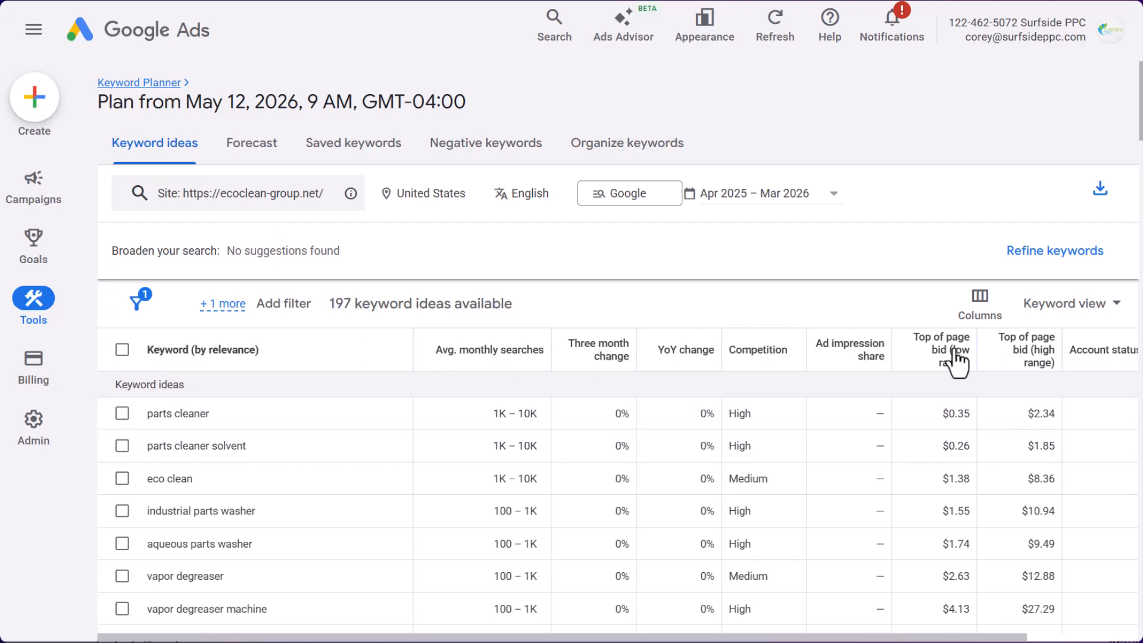
pyautogui.click(938, 355)
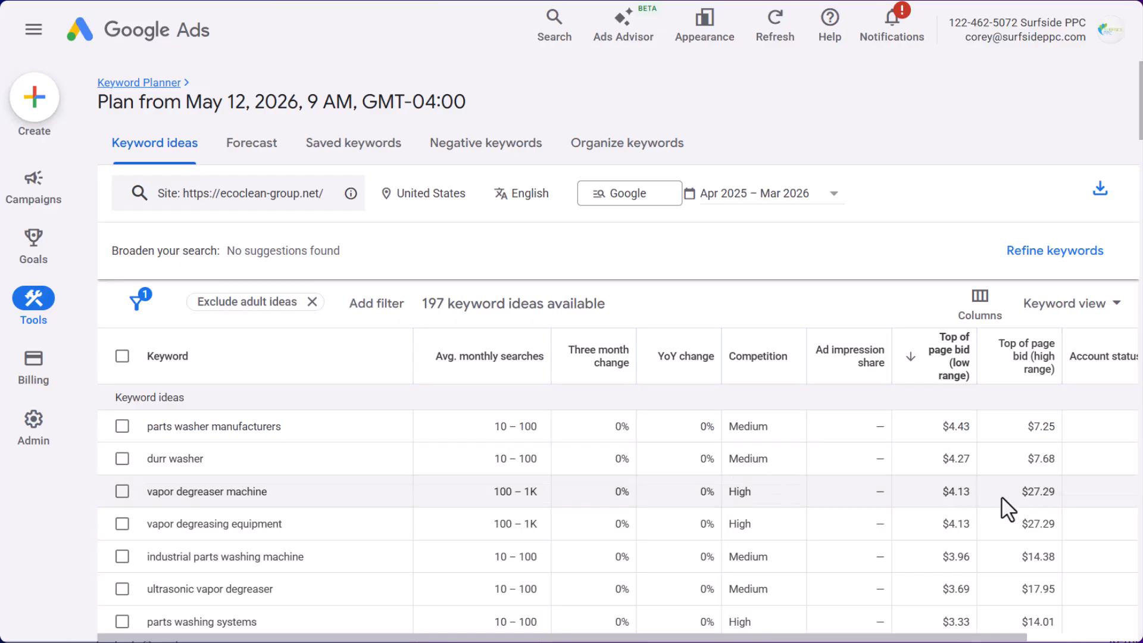
pyautogui.scroll(-1, 934, 506)
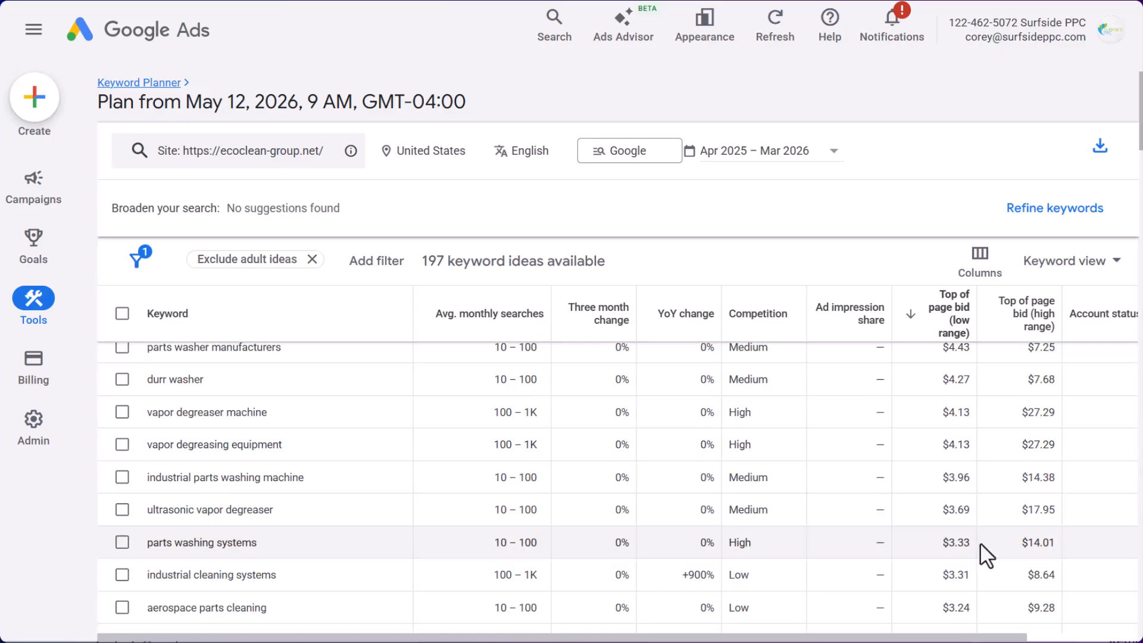
pyautogui.scroll(-5, 959, 475)
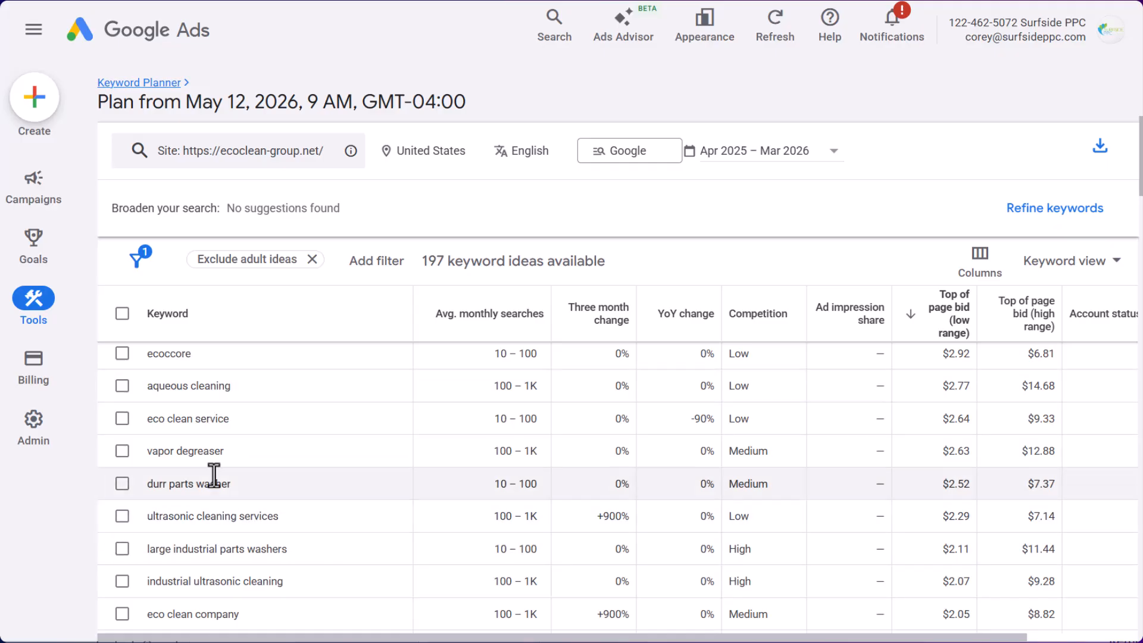
pyautogui.moveTo(289, 550); pyautogui.dragTo(125, 543)
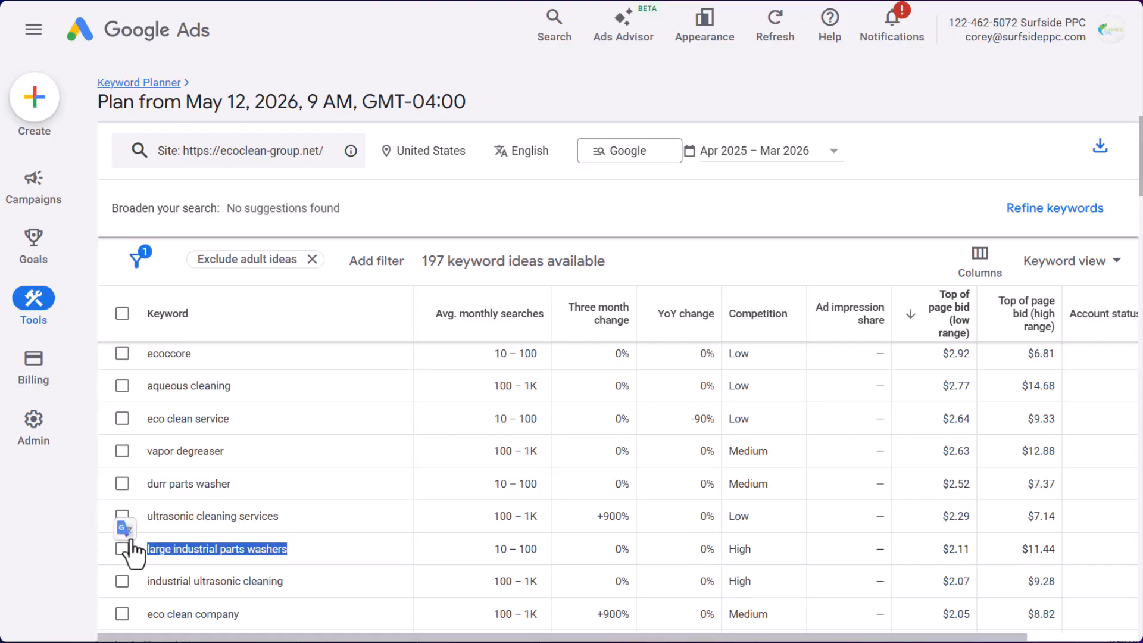
pyautogui.click(185, 526)
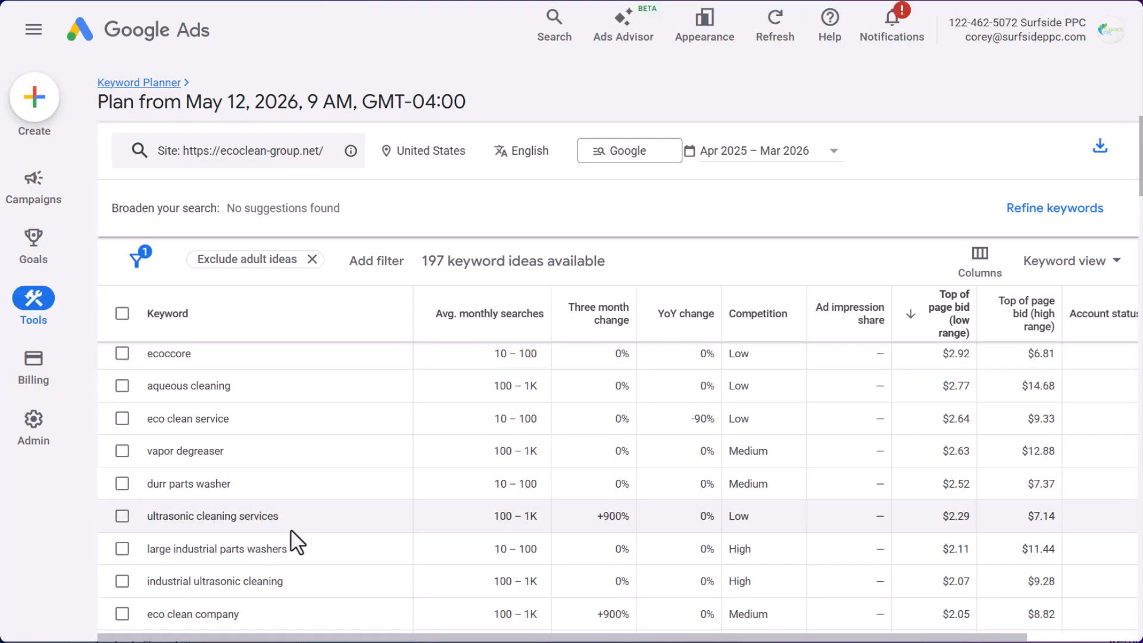
# Switch to the Ecoclean website and open its Automotive industry page
pyautogui.click(333, 0)
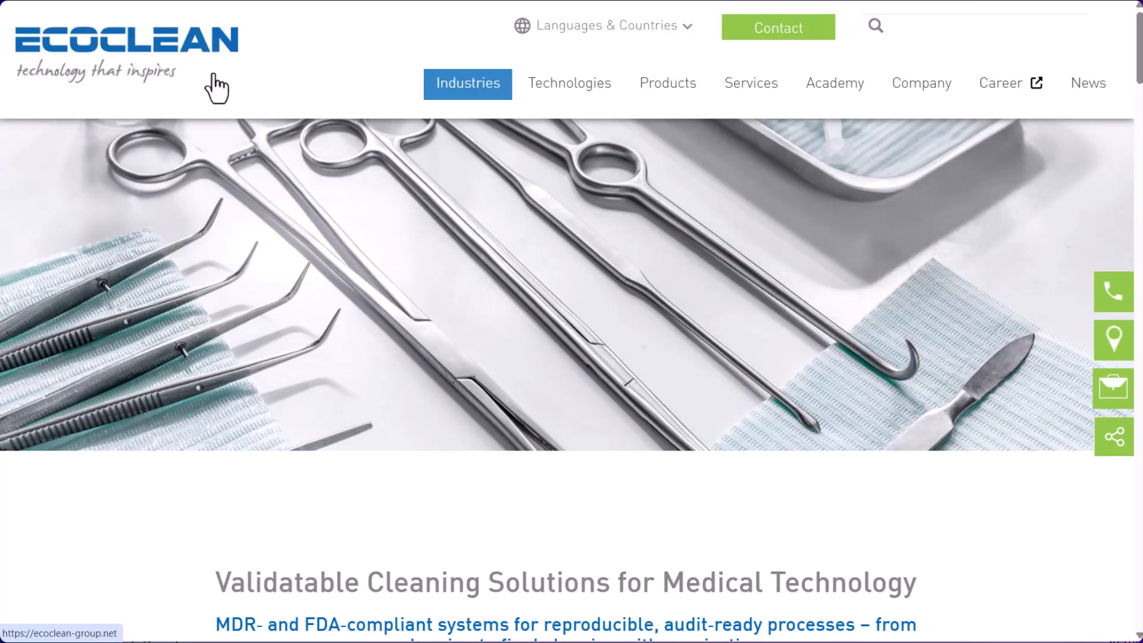
pyautogui.click(459, 95)
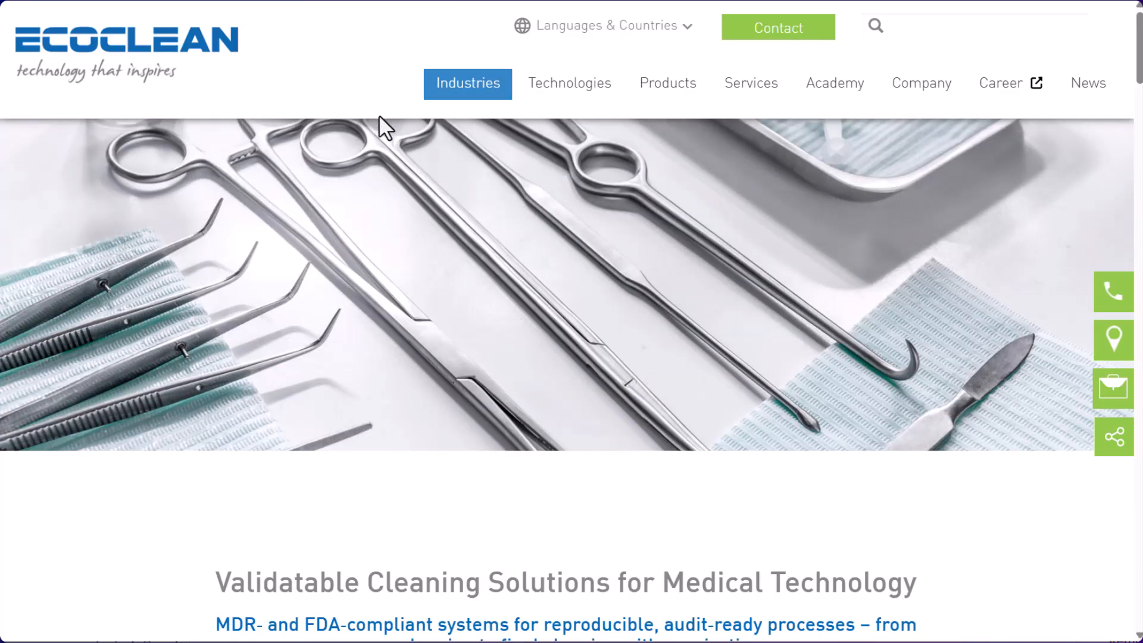
pyautogui.moveTo(499, 82)
pyautogui.click(100, 144)
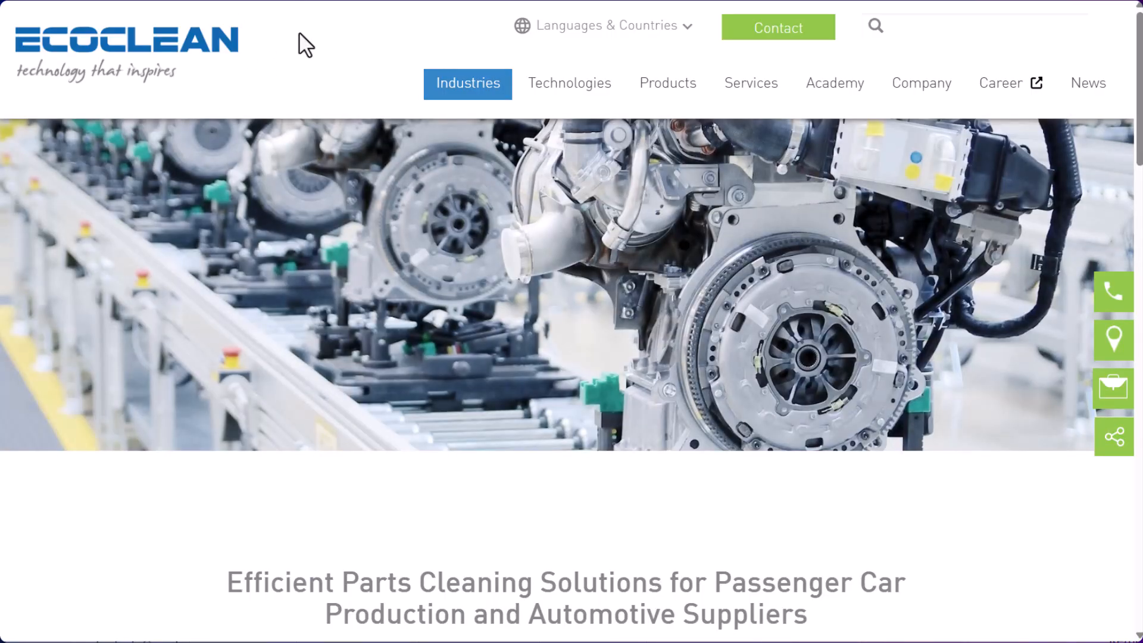
pyautogui.scroll(-4, 311, 324)
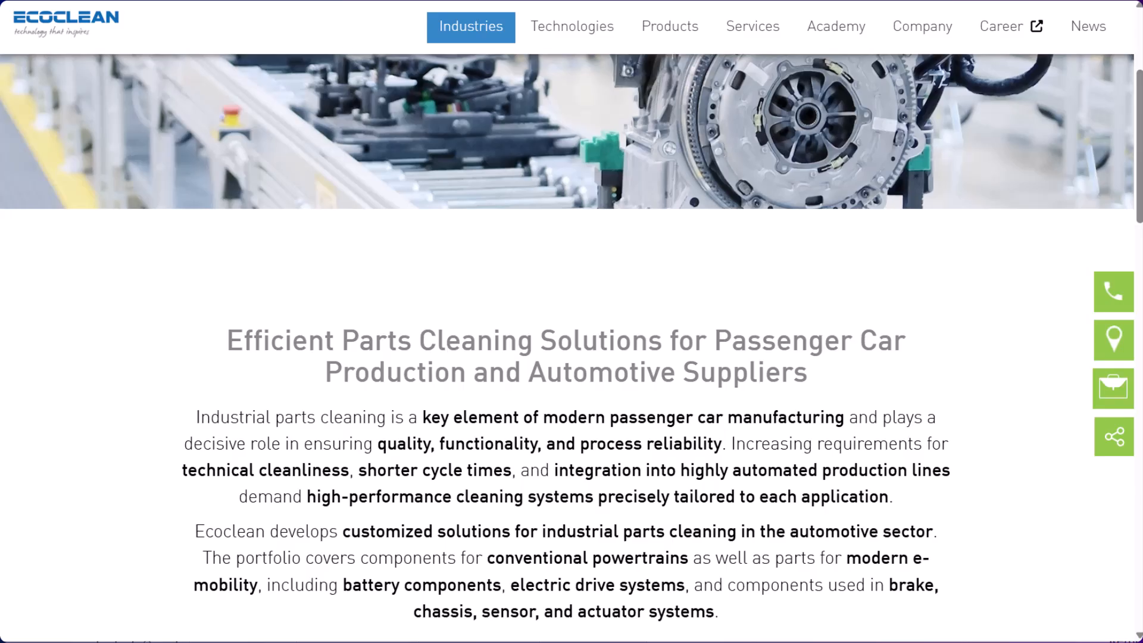
pyautogui.click(290, 0)
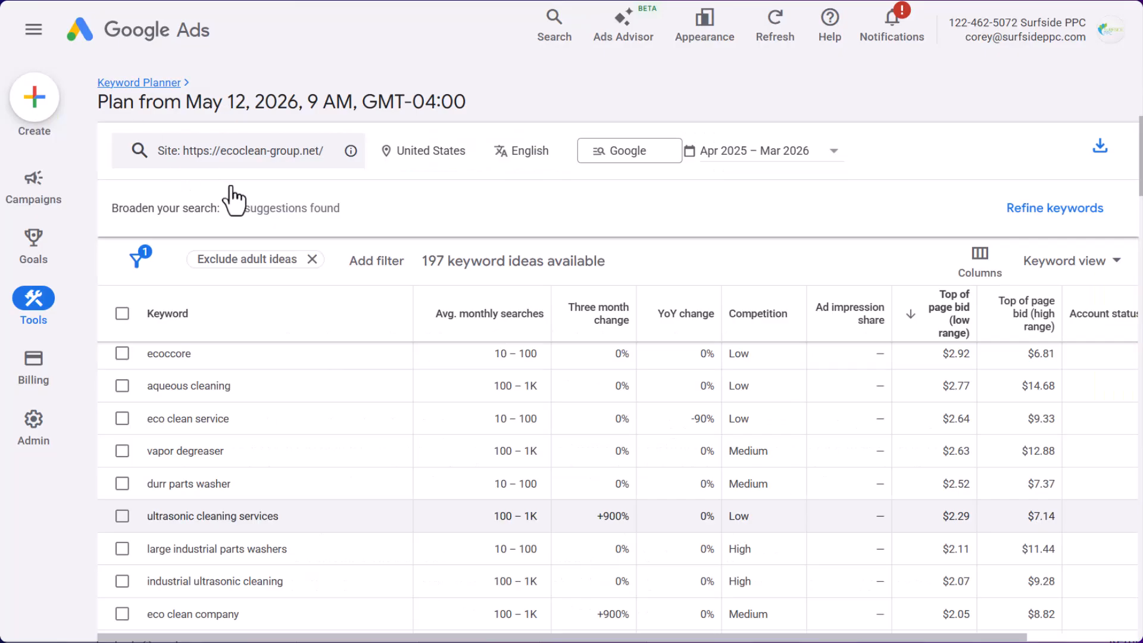
pyautogui.click(231, 186)
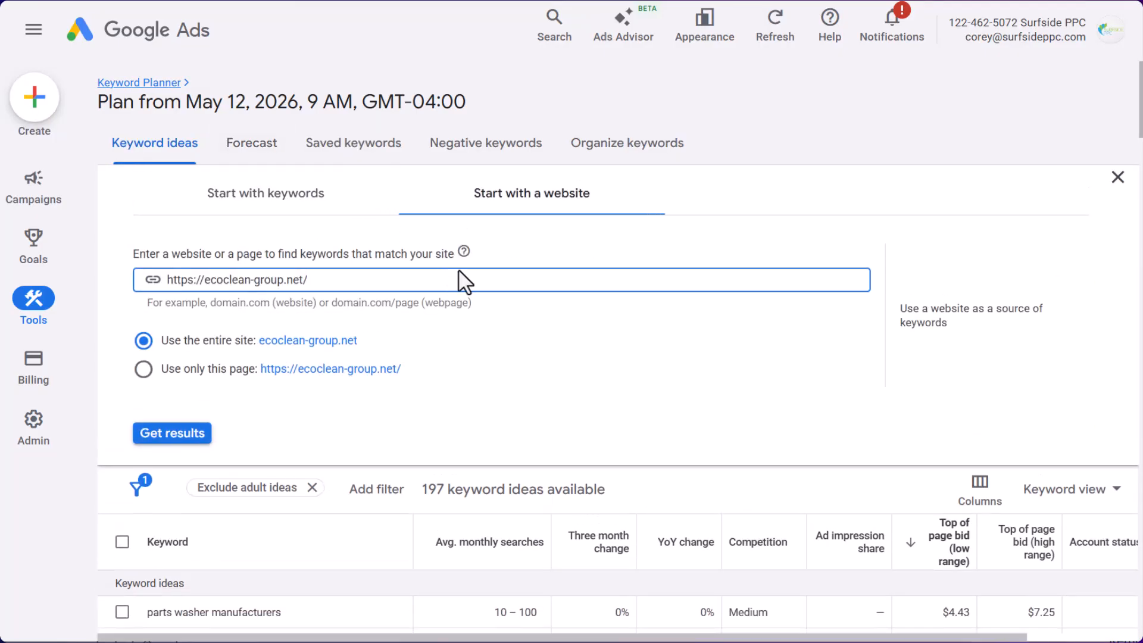
pyautogui.moveTo(315, 280); pyautogui.dragTo(107, 253)
pyautogui.press('BackSpace')
pyautogui.write('https://ecoclean-group.net/industries/automotive/')
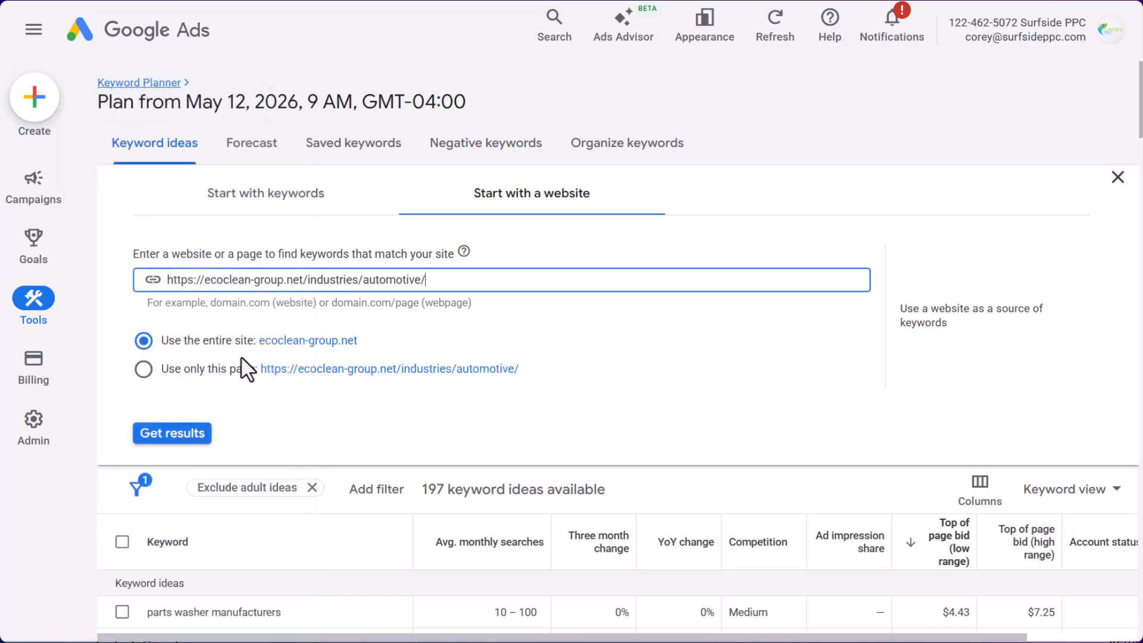
pyautogui.click(250, 371)
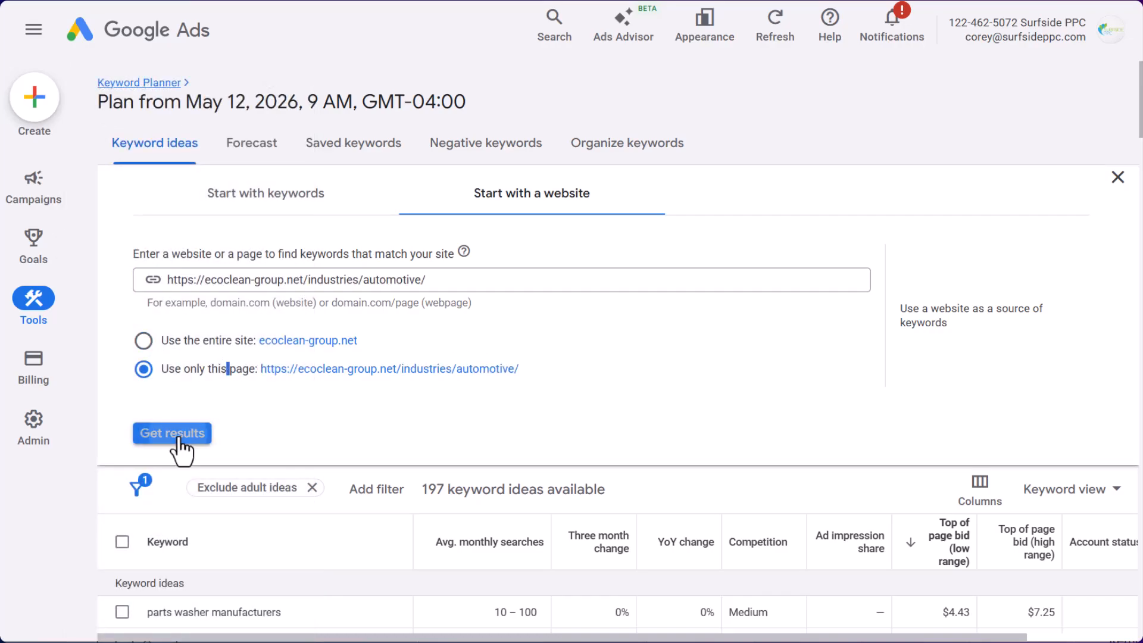
pyautogui.click(149, 436)
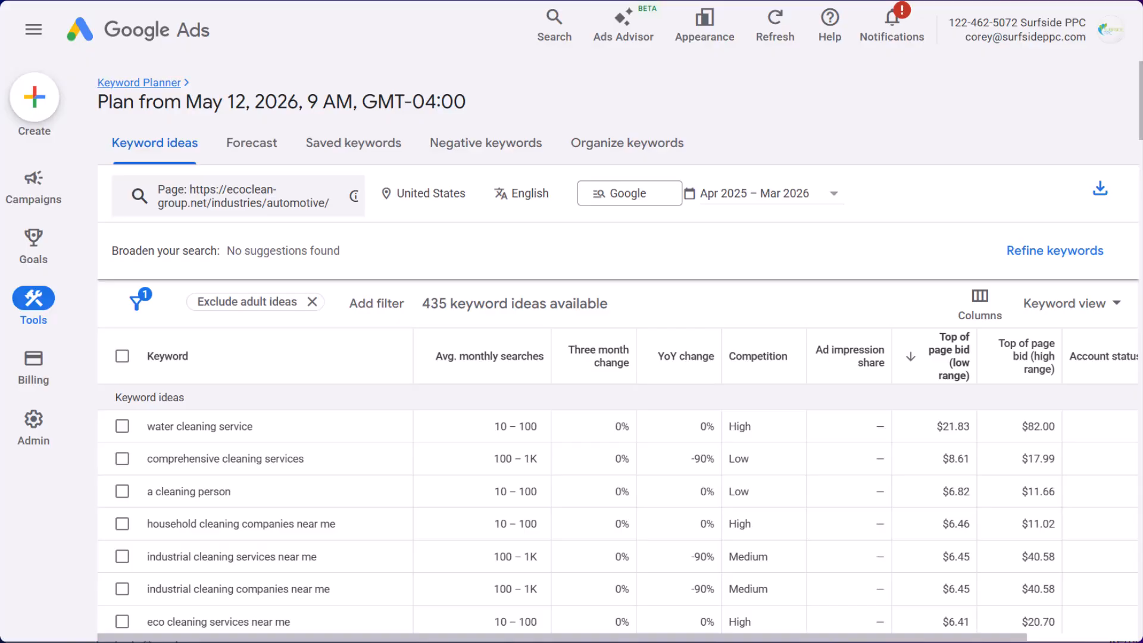
# Switch to the blank Google Sheets spreadsheet and rename it "Ecoclean"
pyautogui.click(887, 0)
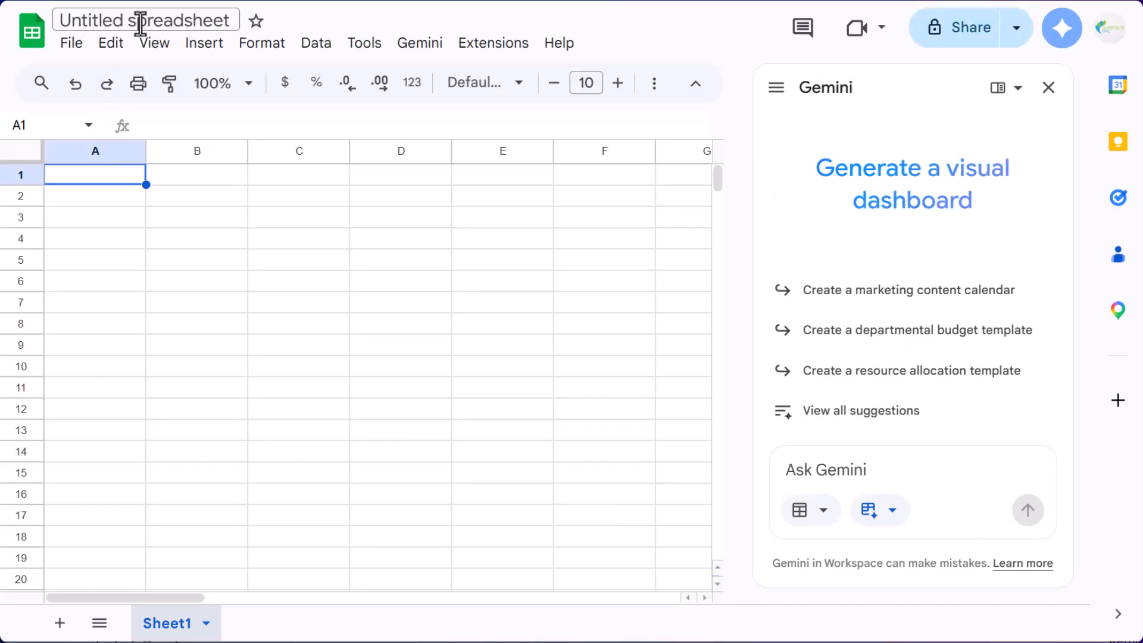
pyautogui.click(126, 49)
pyautogui.click(131, 35)
pyautogui.click(141, 22)
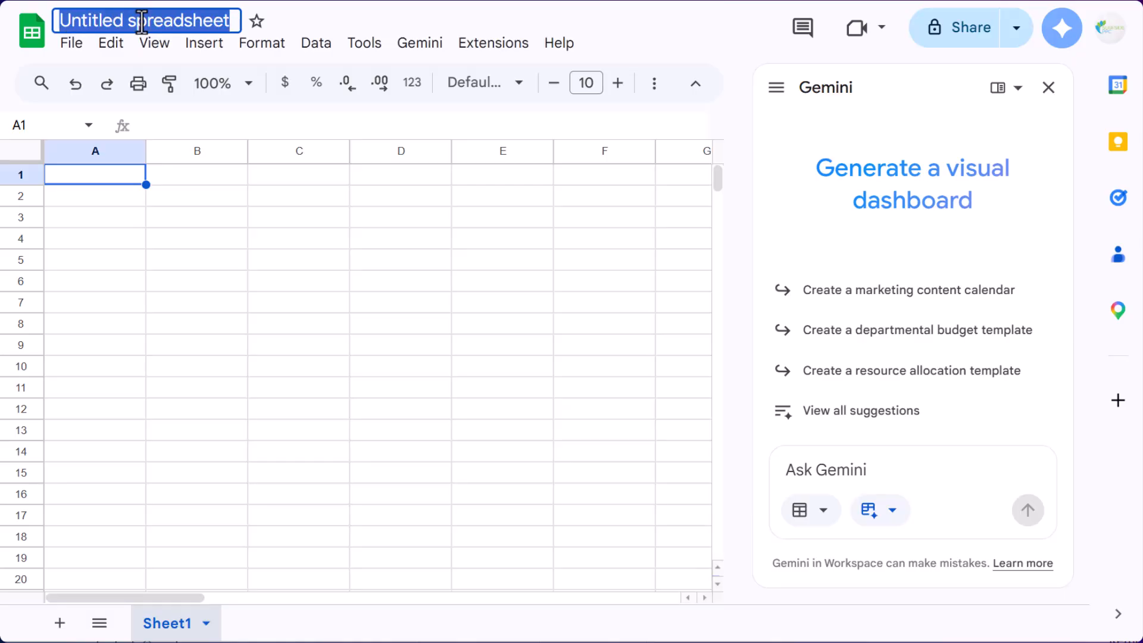
pyautogui.write('Ecoclean')
pyautogui.click(91, 182)
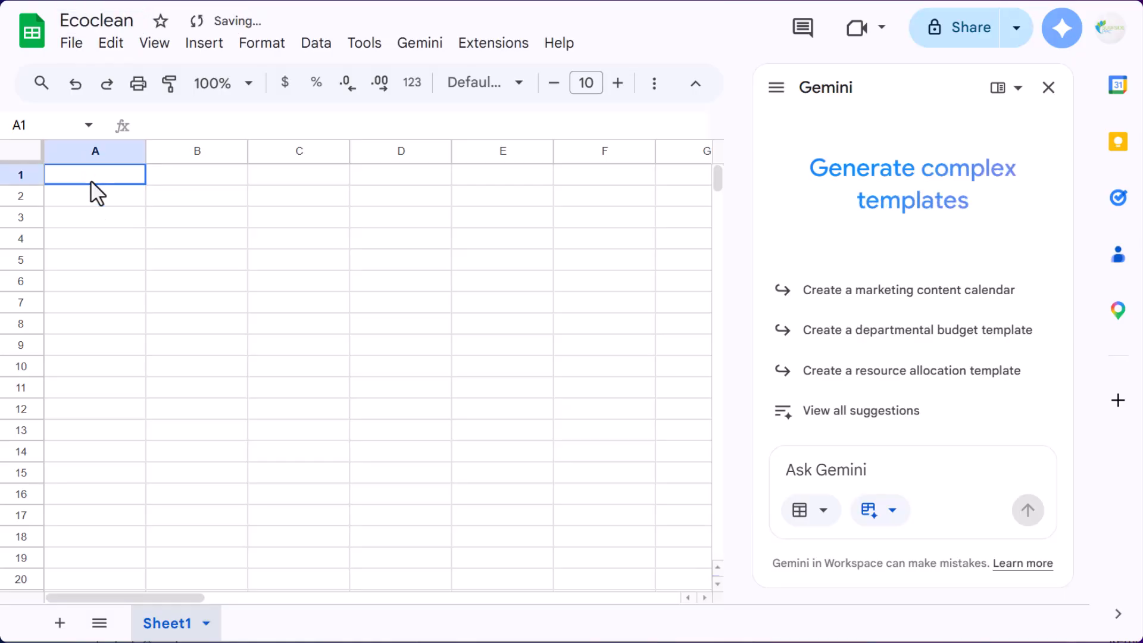
pyautogui.write('https://ecoclean-group.net/industries/automotive/')
pyautogui.click(209, 285)
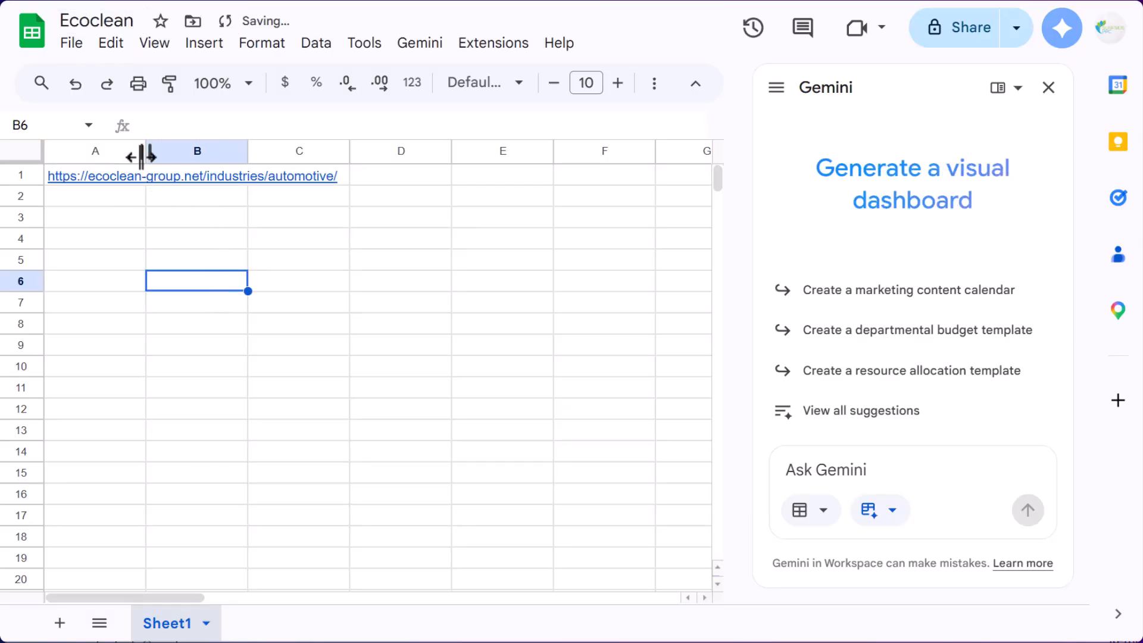
pyautogui.moveTo(142, 156); pyautogui.dragTo(372, 154)
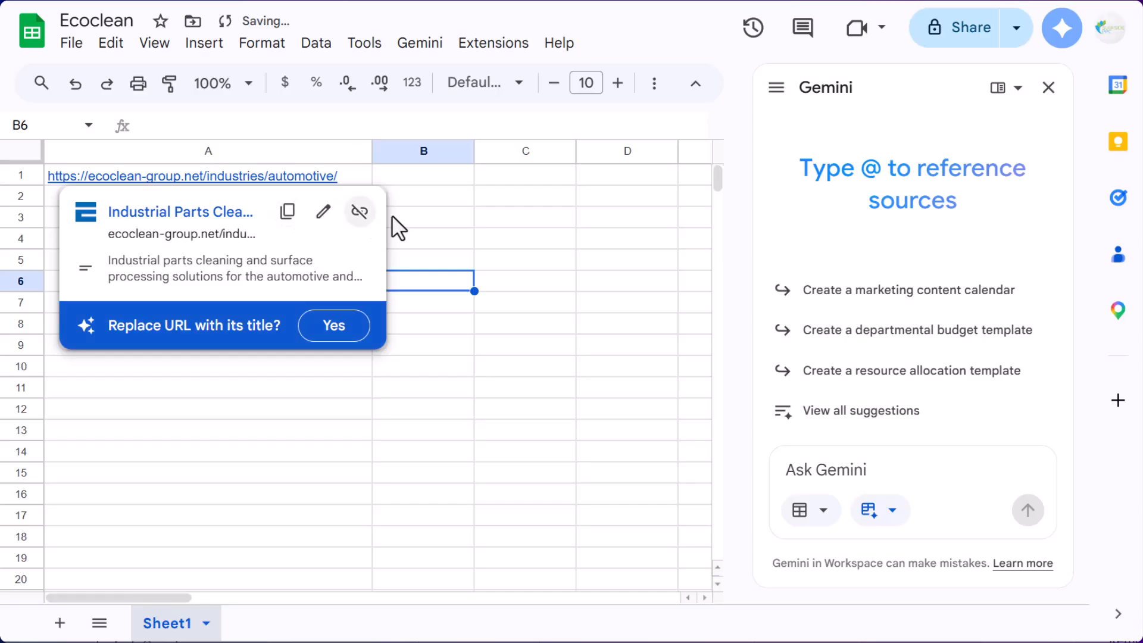
pyautogui.click(428, 201)
pyautogui.moveTo(303, 186); pyautogui.dragTo(280, 388)
pyautogui.click(509, 326)
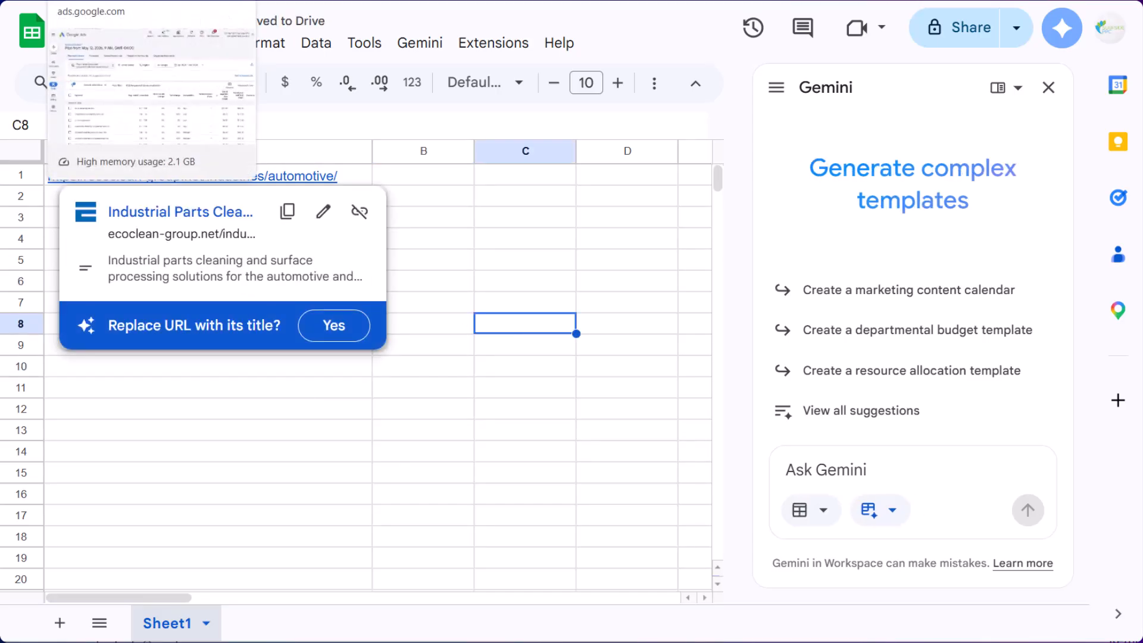
# Switch back to Google Ads and review the first 100 keyword ideas for the automotive page for relevance
pyautogui.click(107, 1)
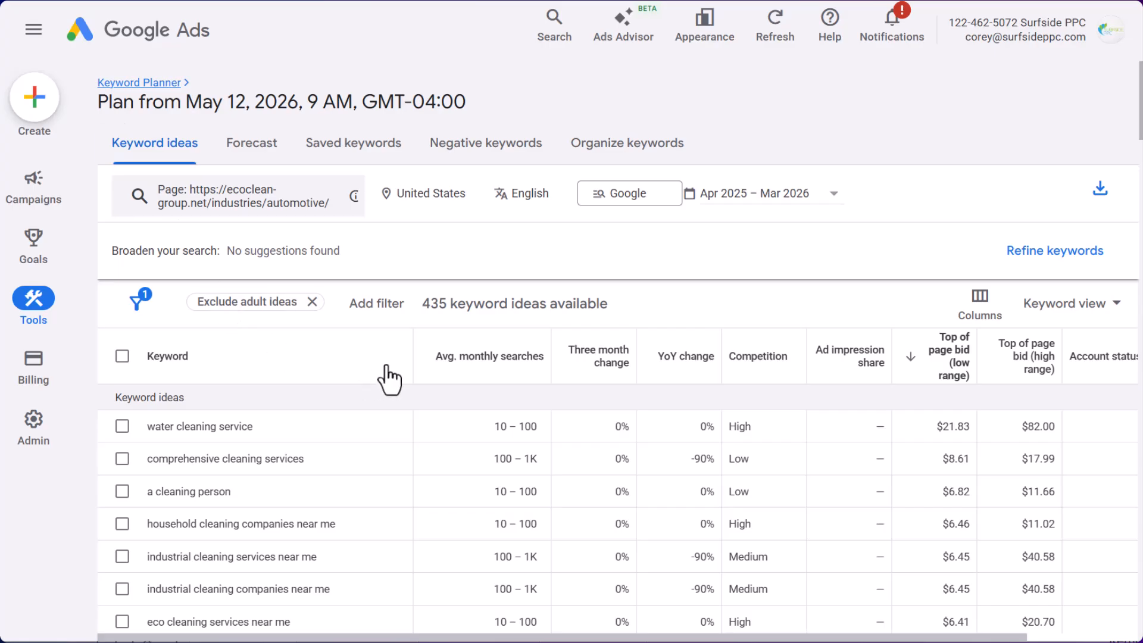
pyautogui.scroll(-10, 354, 452)
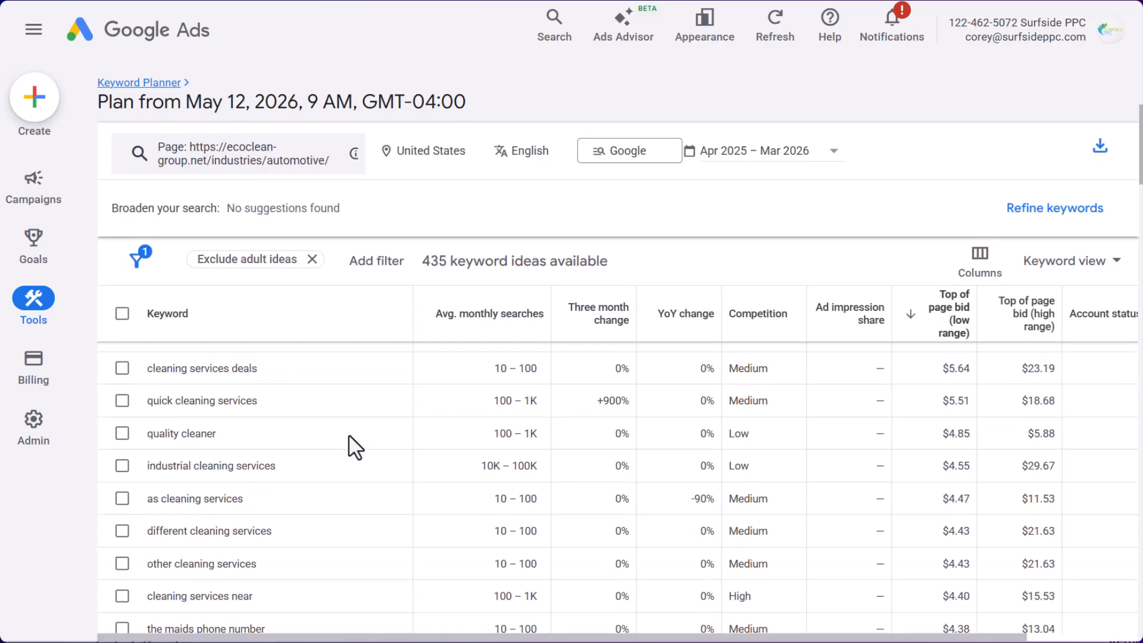
pyautogui.scroll(-4, 355, 446)
pyautogui.scroll(-8, 332, 477)
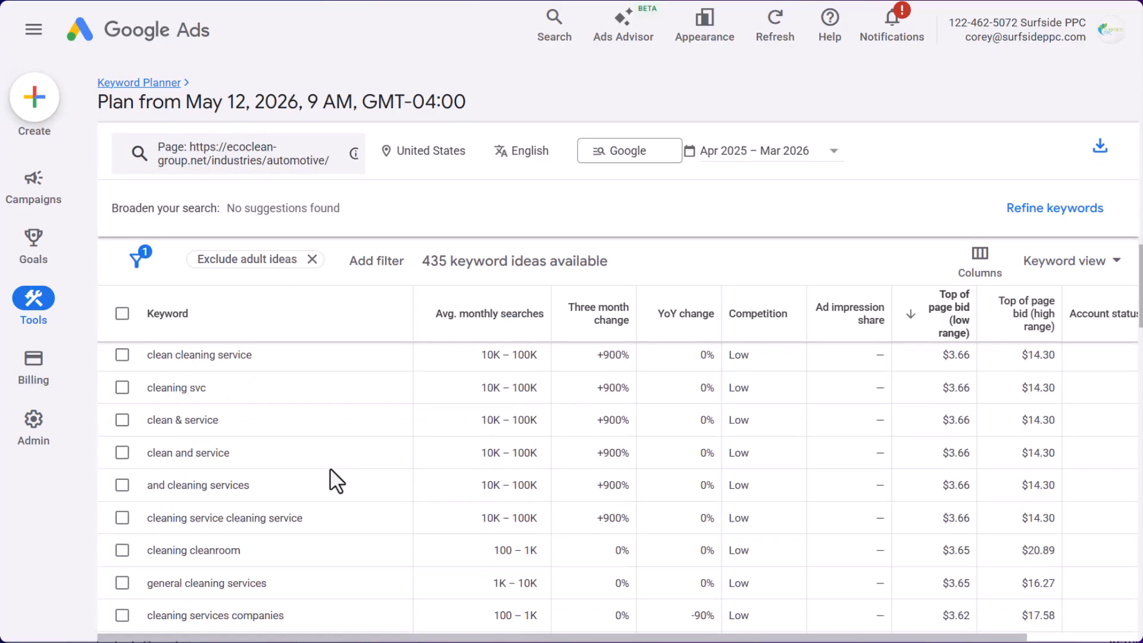
pyautogui.scroll(-15, 331, 447)
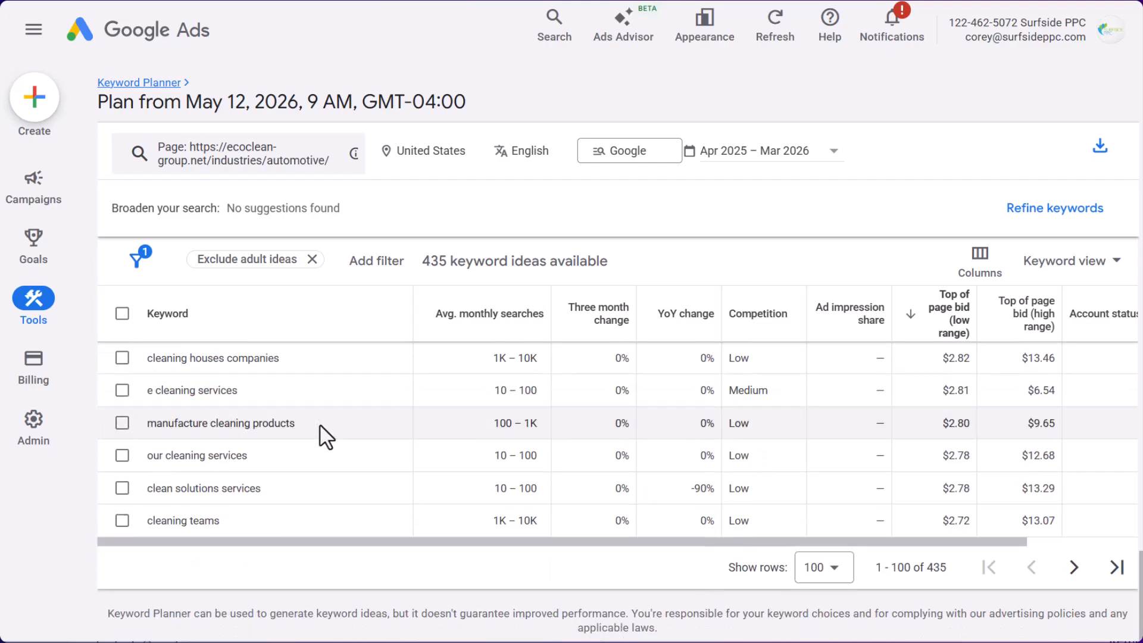
pyautogui.scroll(8, 349, 417)
pyautogui.scroll(5, 349, 411)
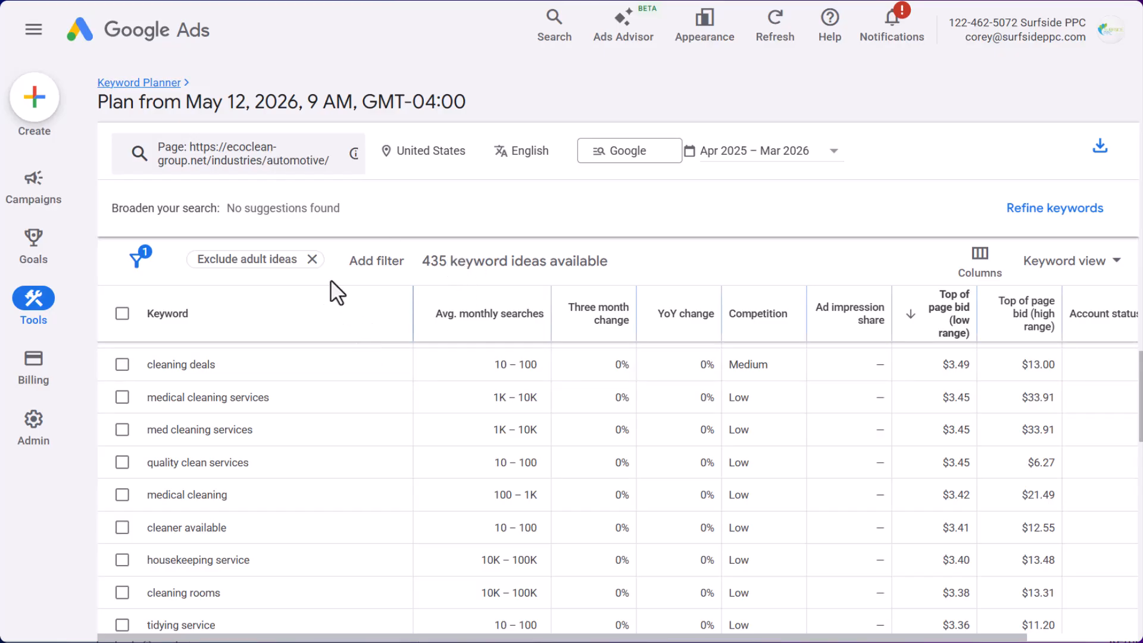
# Filter the keyword ideas to keyword text containing "automotive, car", check the matches, and remove the filter again
pyautogui.click(396, 264)
pyautogui.scroll(-3, 405, 334)
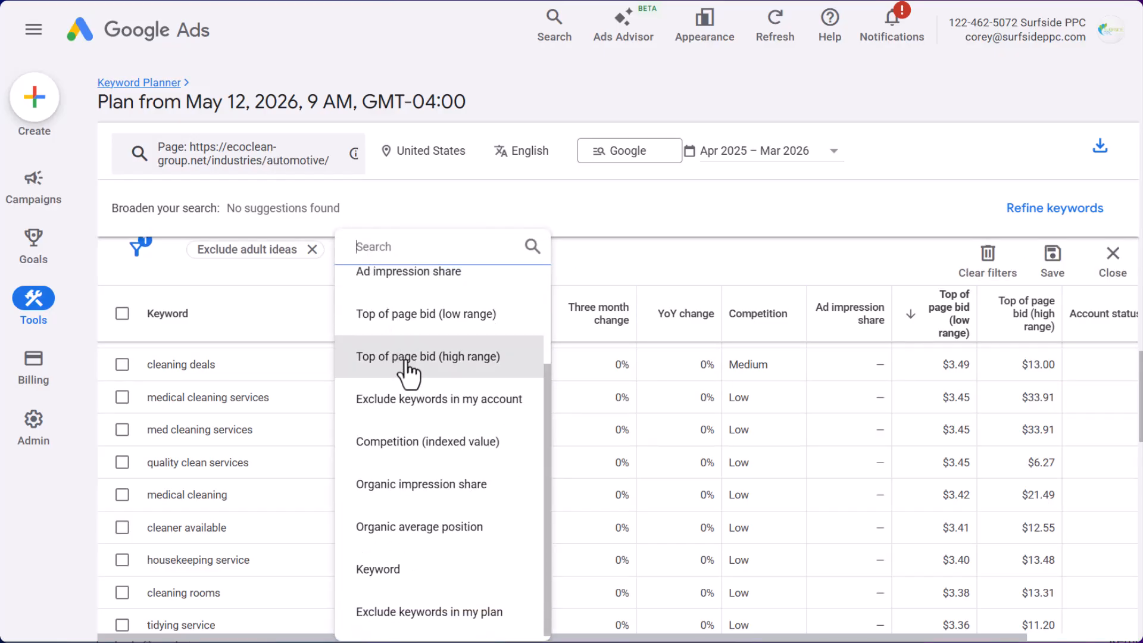
pyautogui.click(409, 566)
pyautogui.click(368, 417)
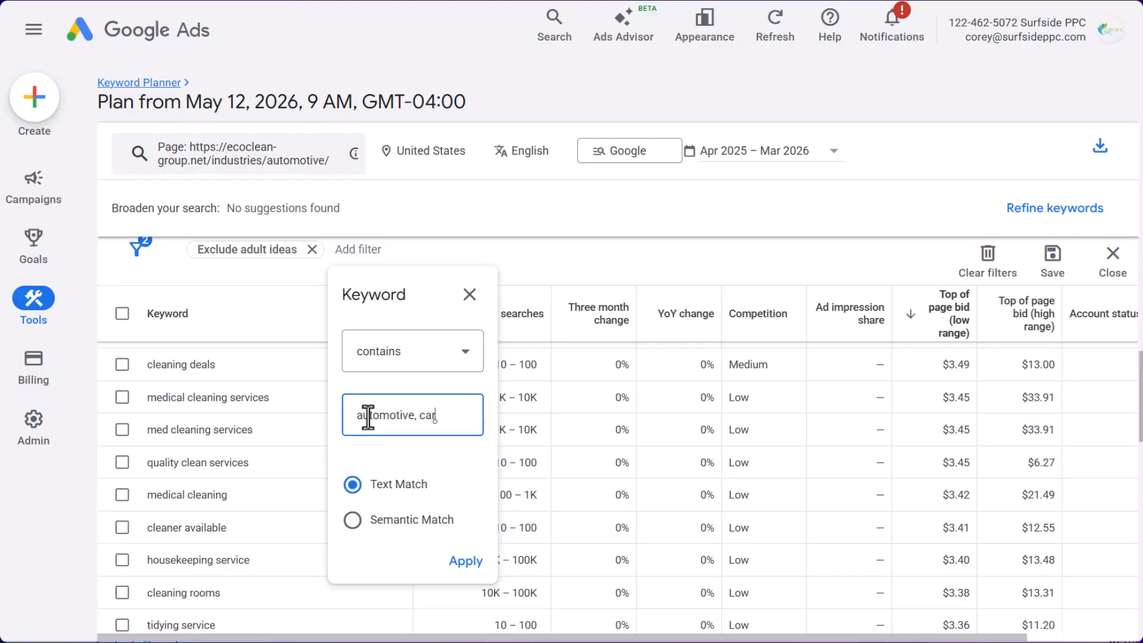
pyautogui.click(466, 574)
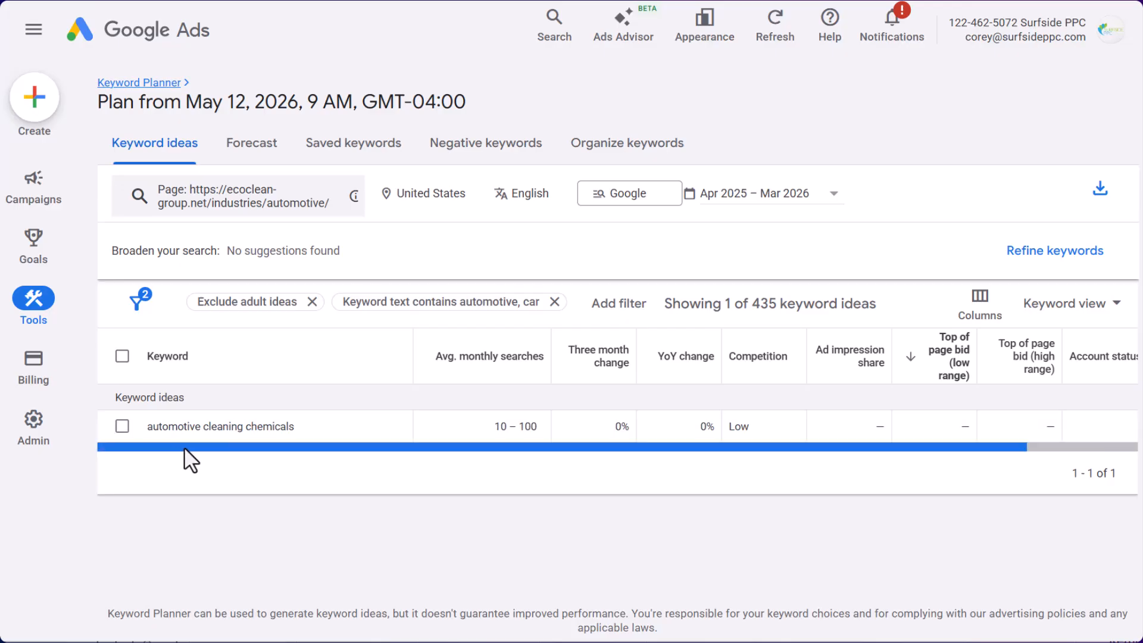
pyautogui.doubleClick(209, 426)
pyautogui.tripleClick(208, 426)
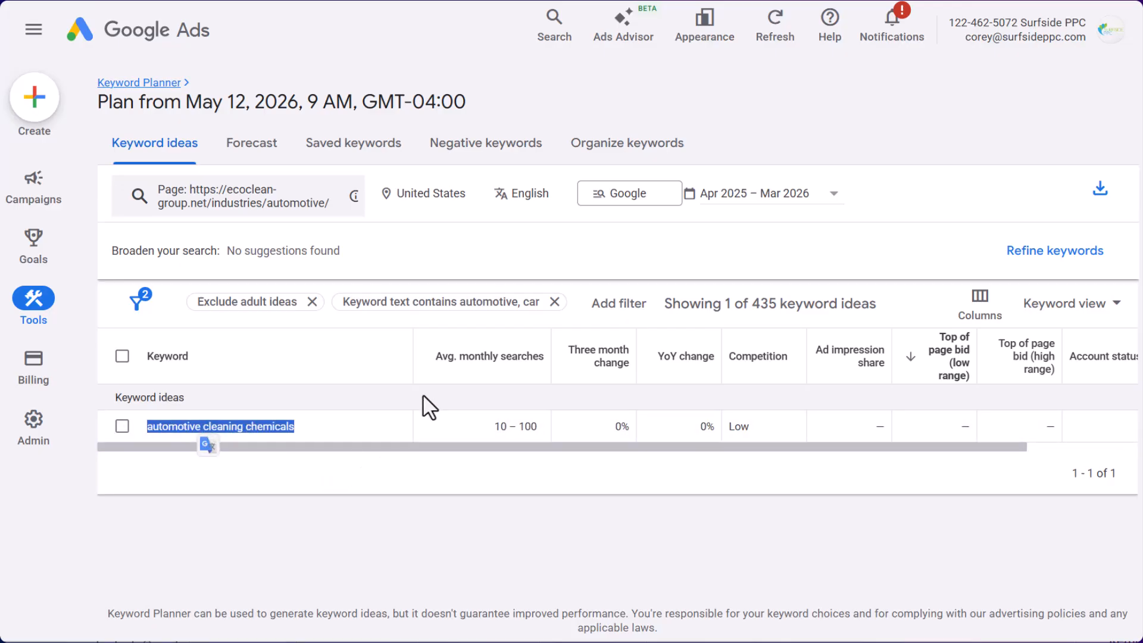
pyautogui.click(554, 301)
# Start a new keyword-based search with "Automotive Suppliers cleaning" and "car manufacturers cleaning", taking the supplier term from the Ecoclean automotive page heading
pyautogui.click(268, 203)
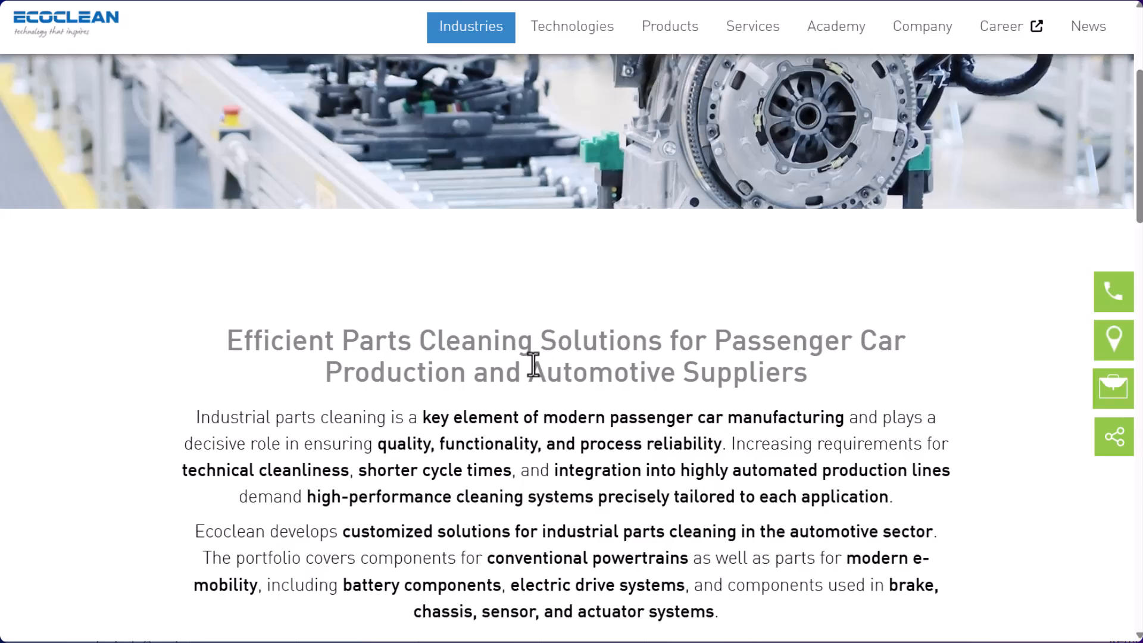
pyautogui.moveTo(530, 367); pyautogui.dragTo(808, 380)
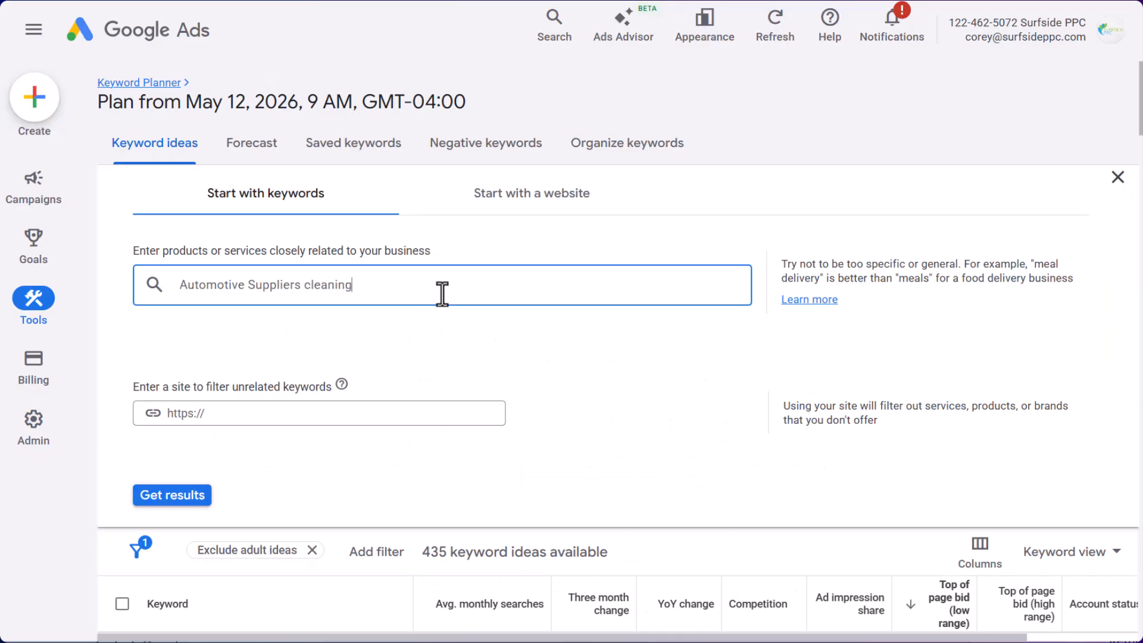
pyautogui.press('Return')
pyautogui.write('car manufacturers cl')
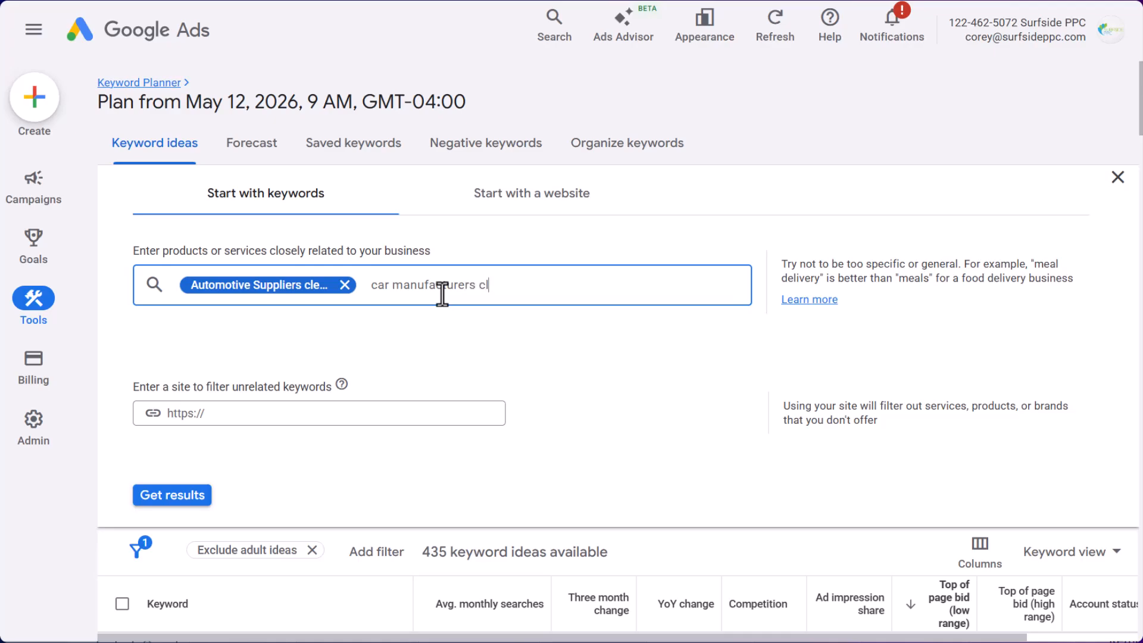
pyautogui.write('eaning')
pyautogui.press('Return')
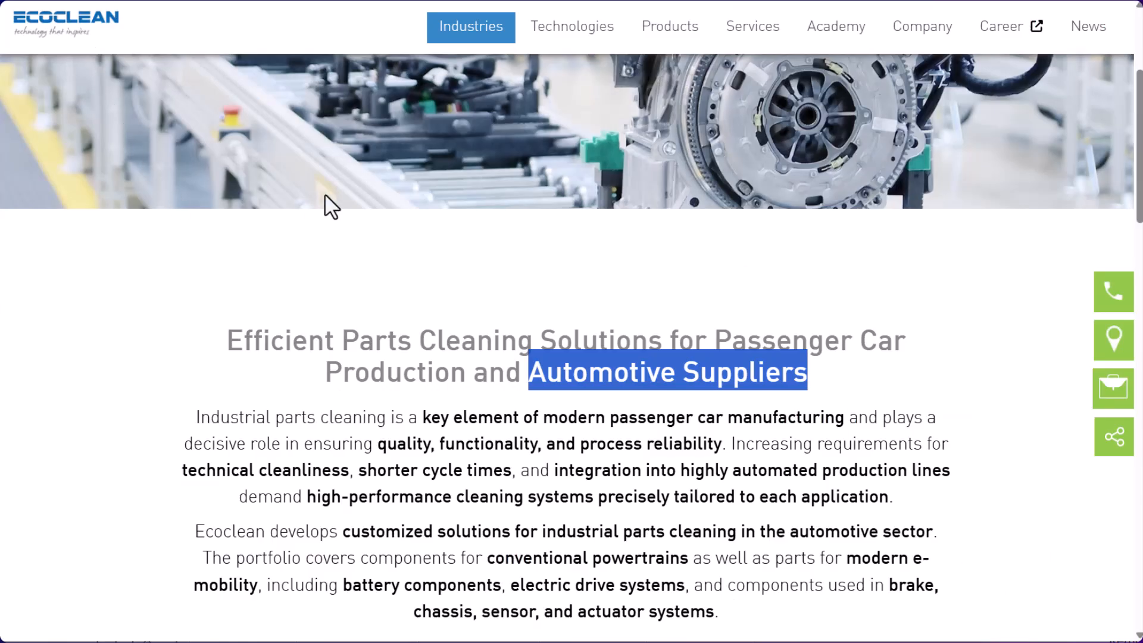
# Check the Ecoclean automotive page for more terms, add "automotive industrial cleaning" as a seed keyword in Google Ads, and get the results
pyautogui.scroll(-1, 490, 508)
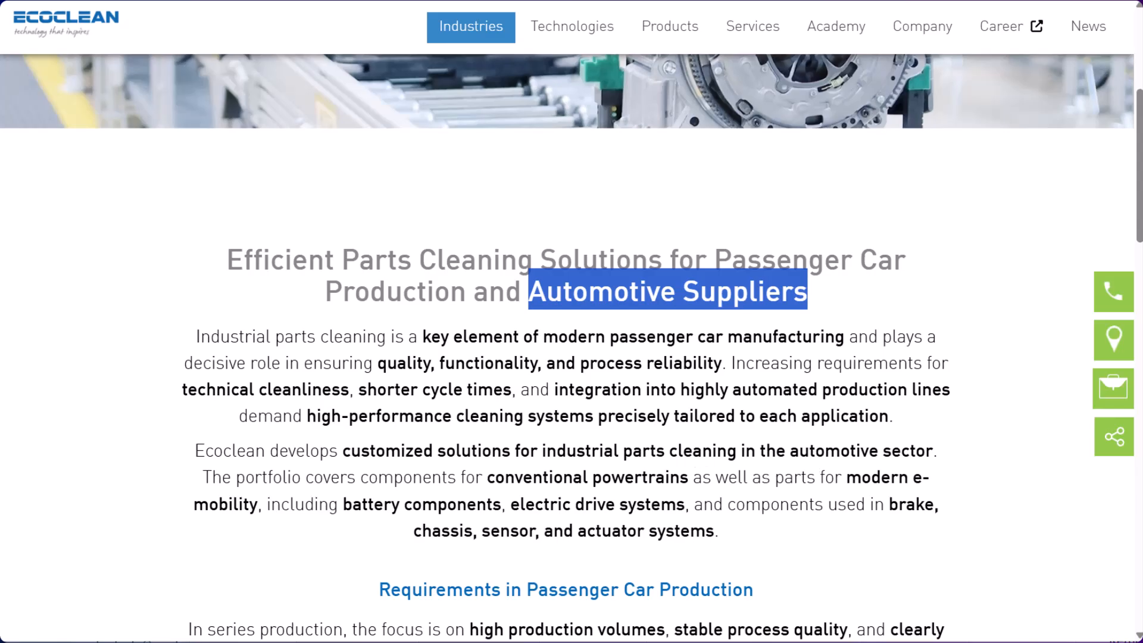
pyautogui.click(87, 1)
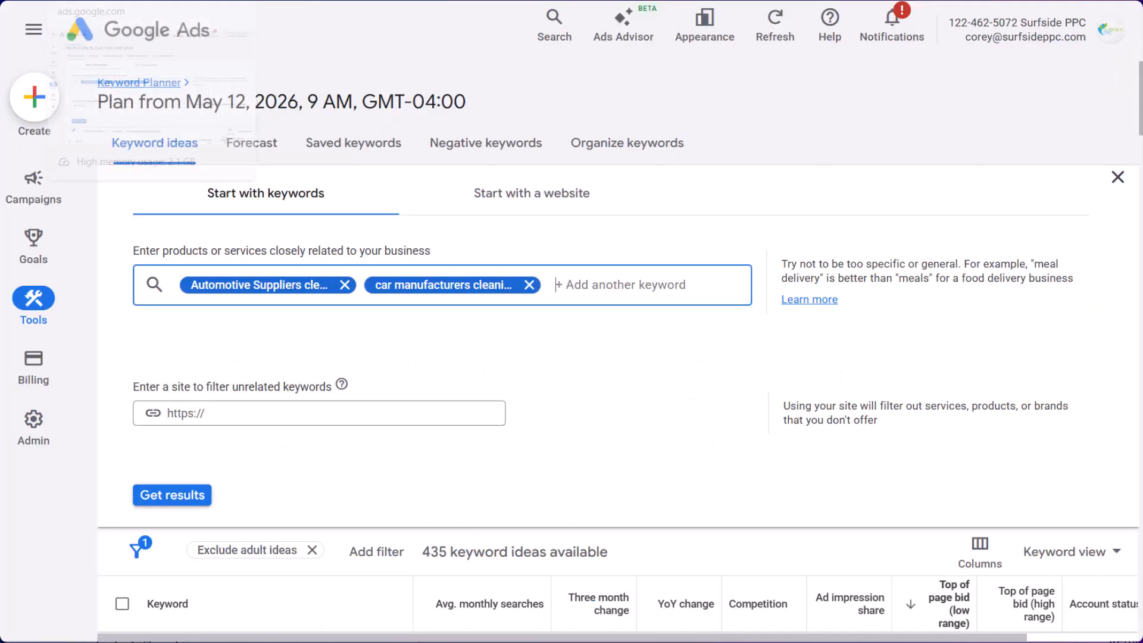
pyautogui.write('automotive industrial cleaning')
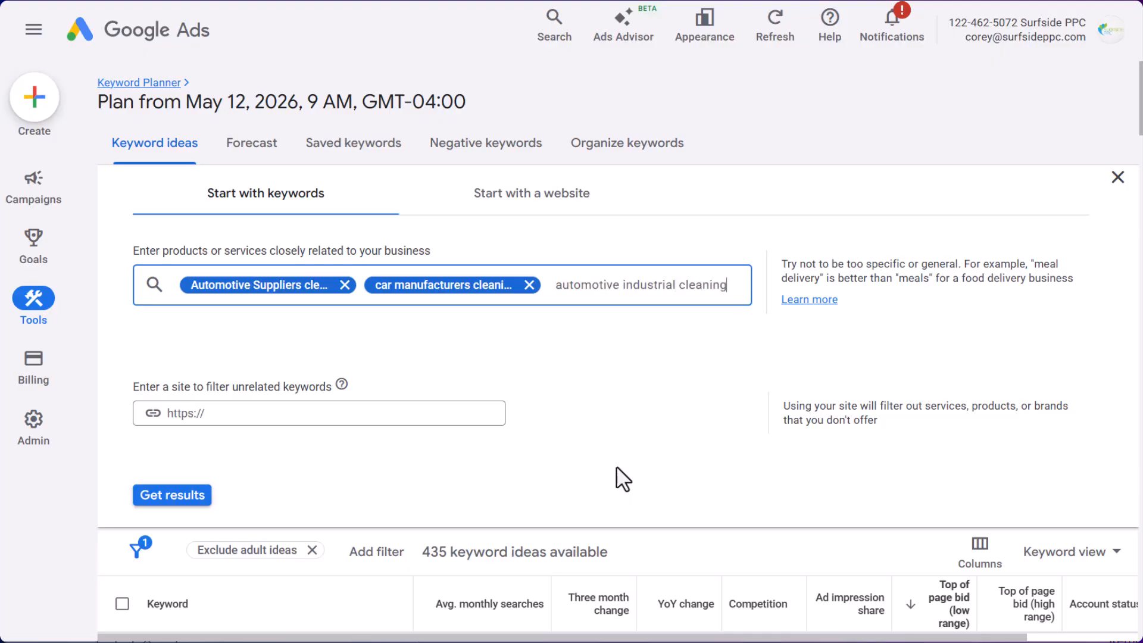
pyautogui.press('Return')
pyautogui.click(198, 526)
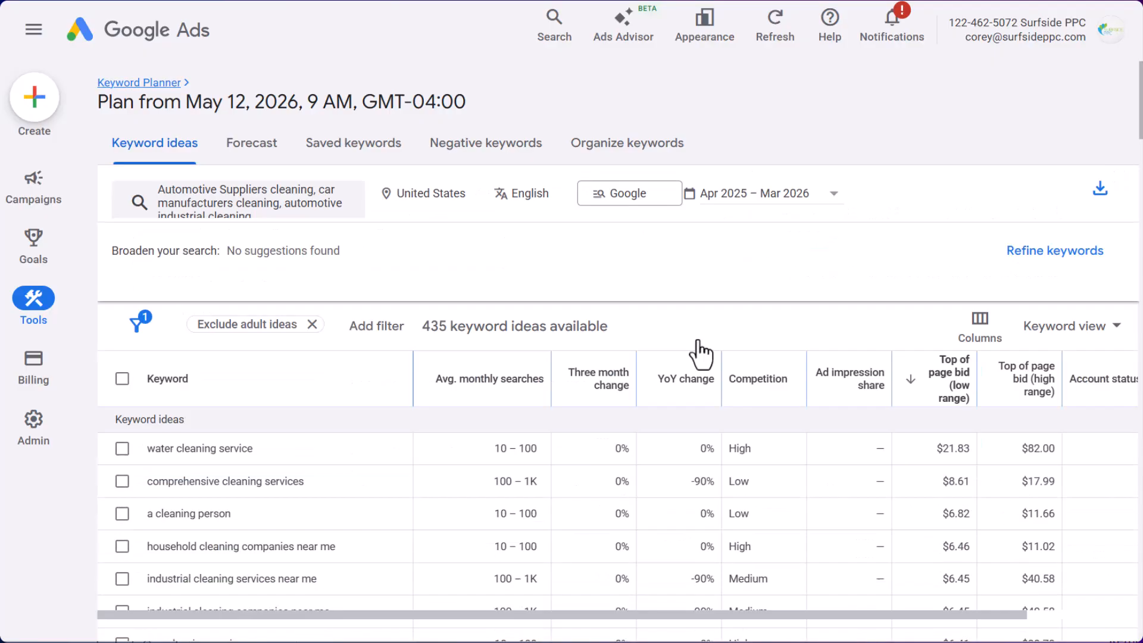
# Sort the keyword ideas by average monthly searches, highest first, and review the list down to the provided keywords
pyautogui.click(464, 381)
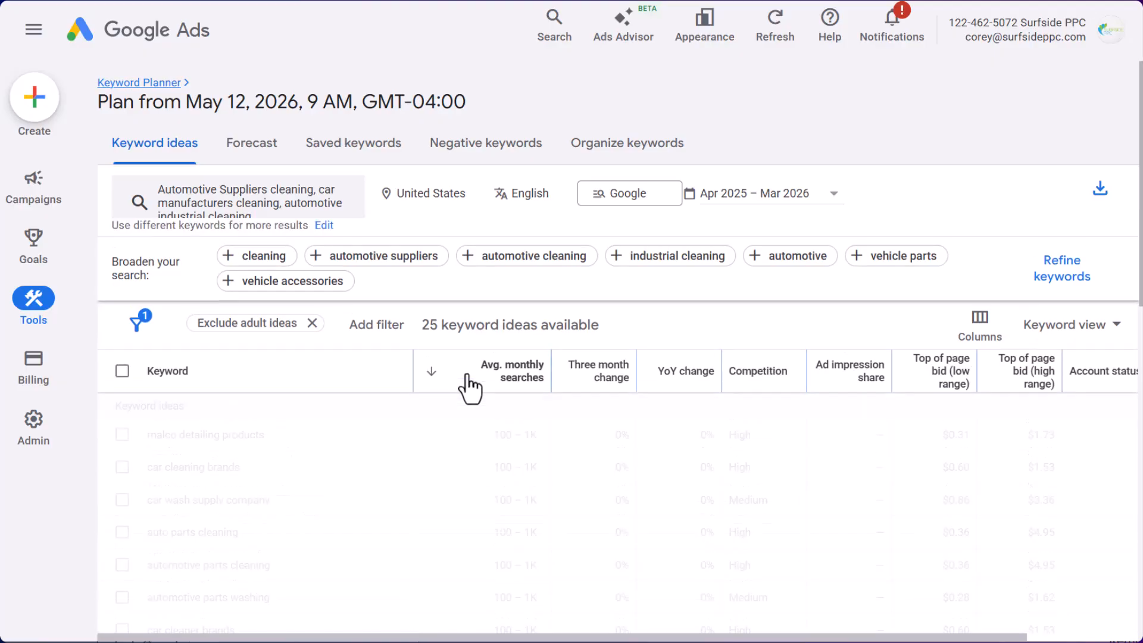
pyautogui.scroll(-3, 177, 430)
pyautogui.scroll(-7, 248, 417)
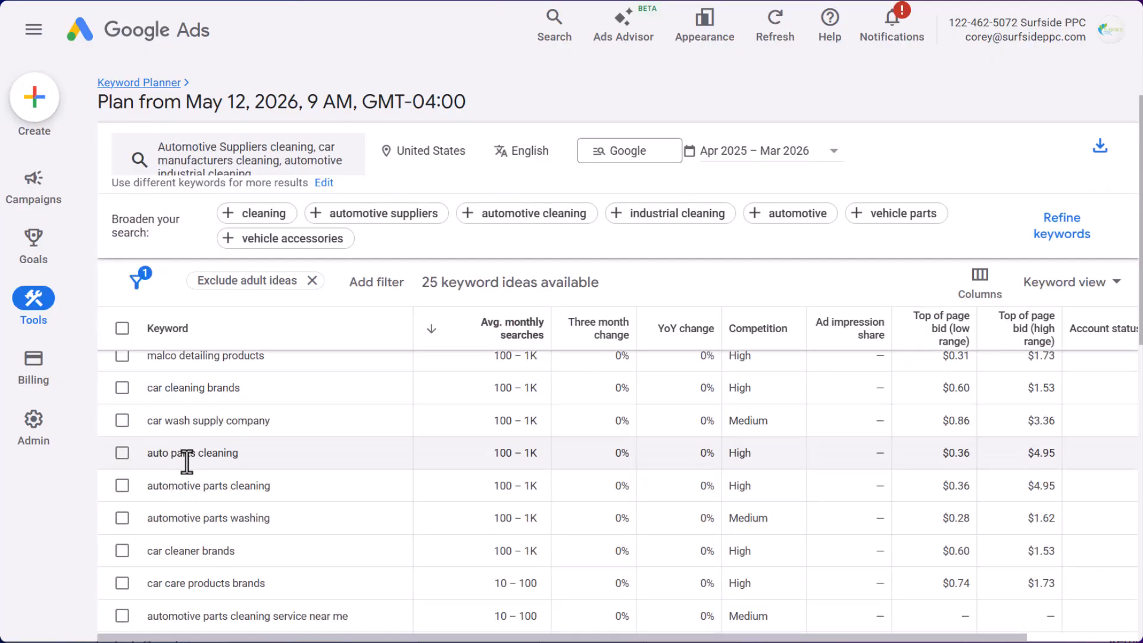
pyautogui.scroll(-3, 248, 415)
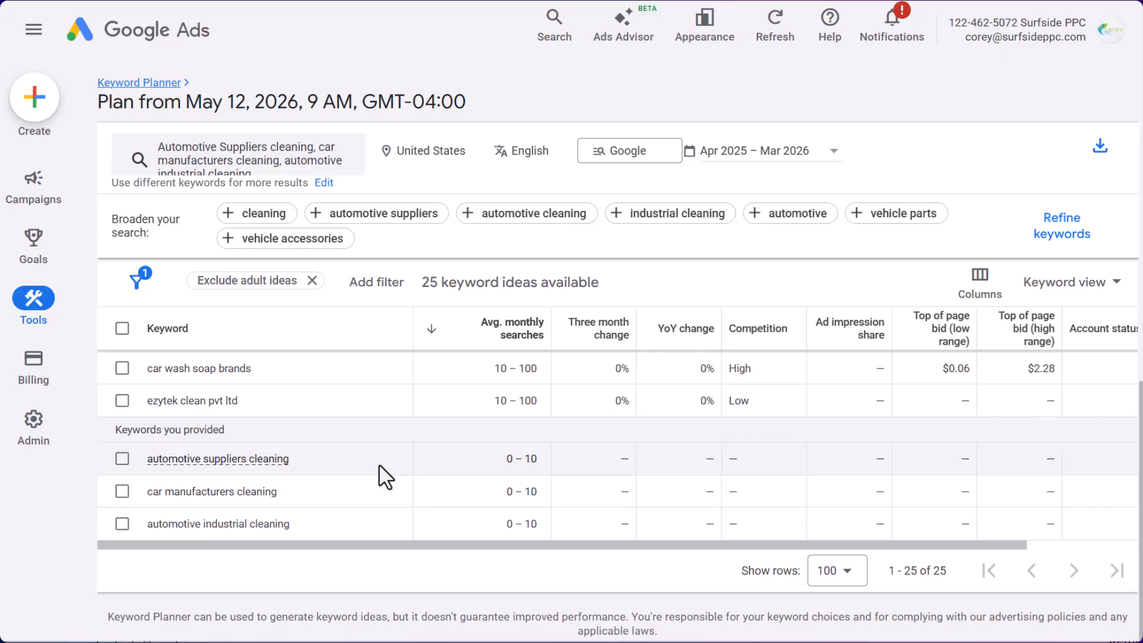
pyautogui.scroll(5, 365, 480)
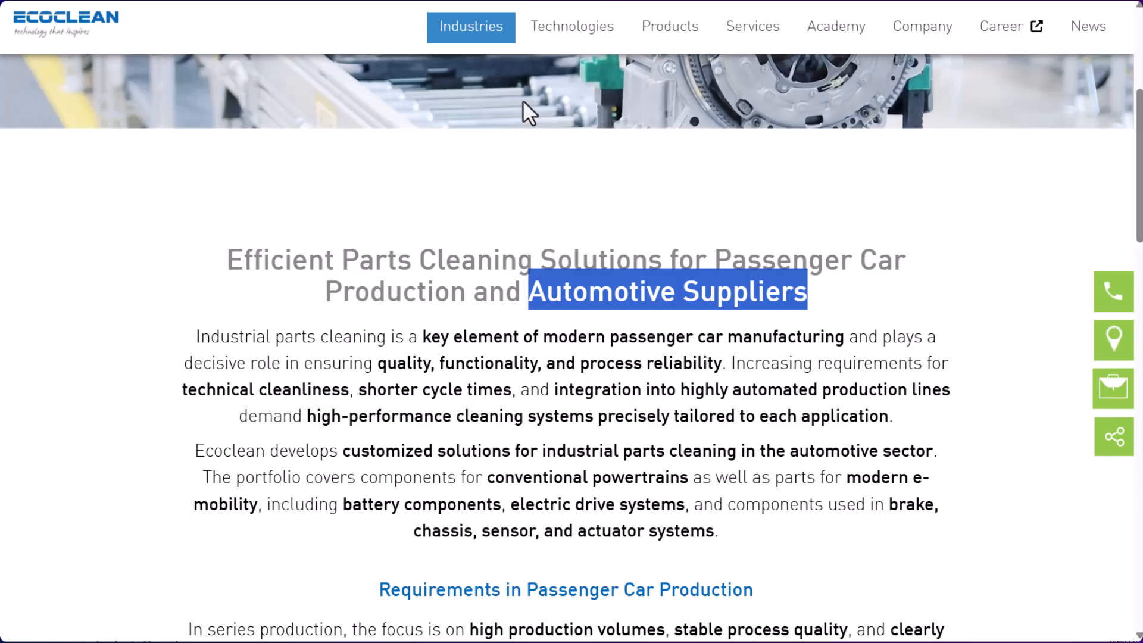
# Switch to the Ecoclean website and look over the topics under Industries, Technologies and Products
pyautogui.click(463, 36)
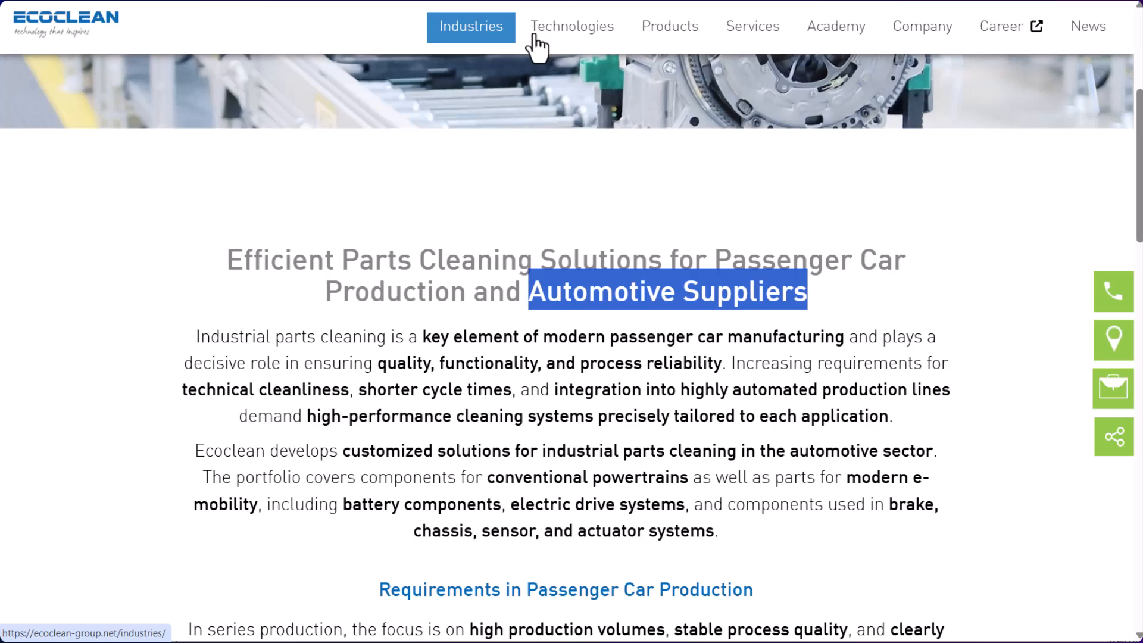
pyautogui.moveTo(545, 36)
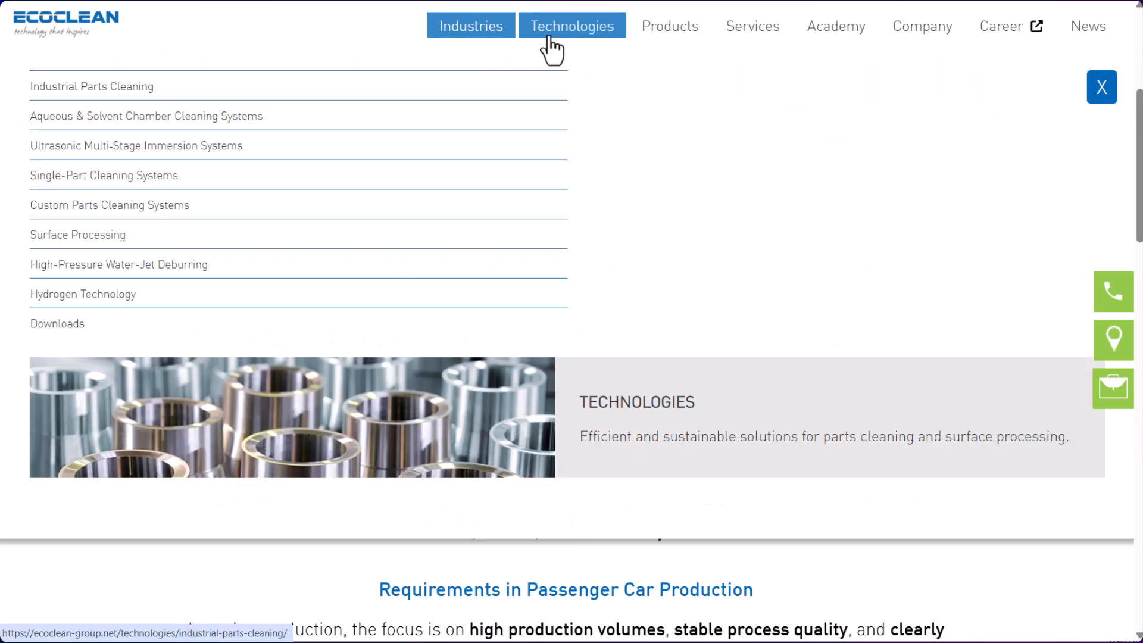
pyautogui.moveTo(677, 40)
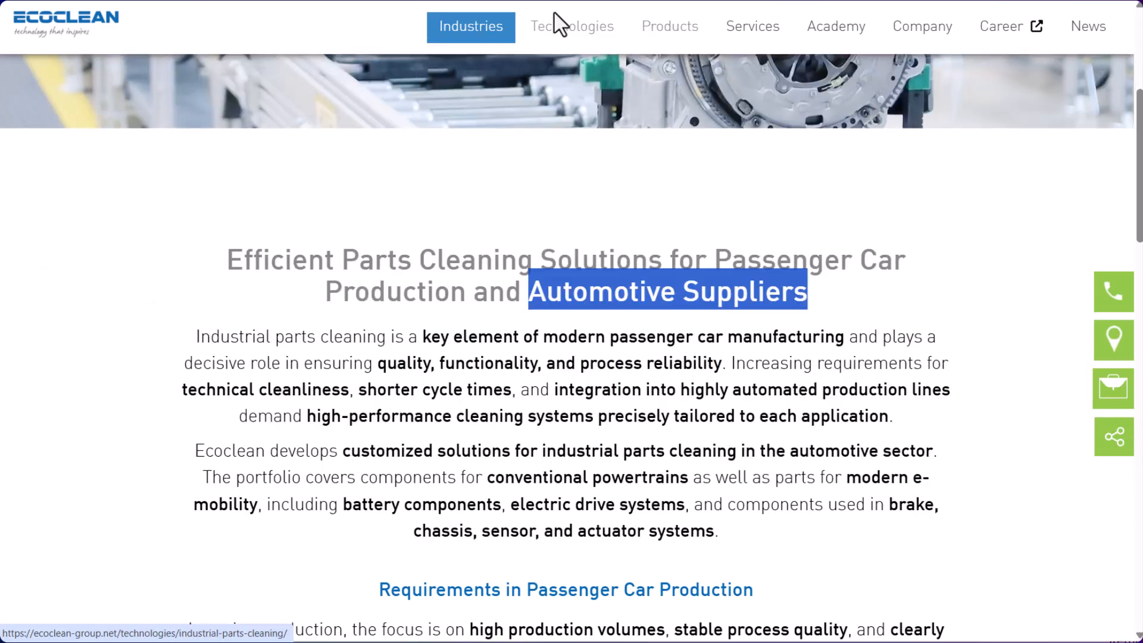
pyautogui.moveTo(482, 36)
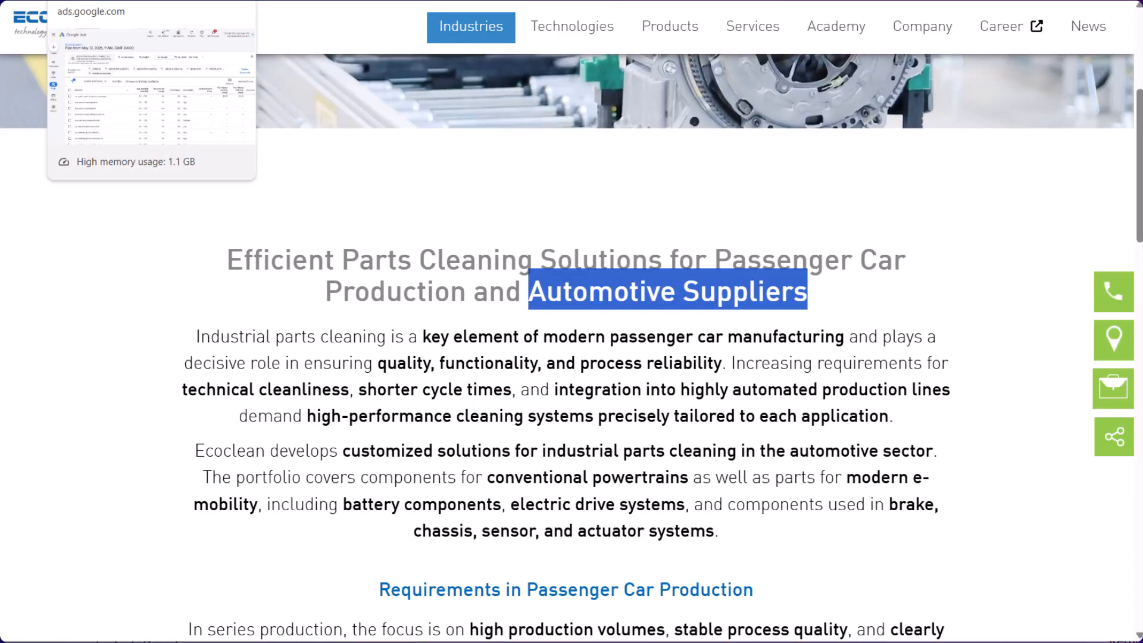
# Switch back to Google Ads and examine the keyword ideas for terms about automotive parts cleaning
pyautogui.click(143, 1)
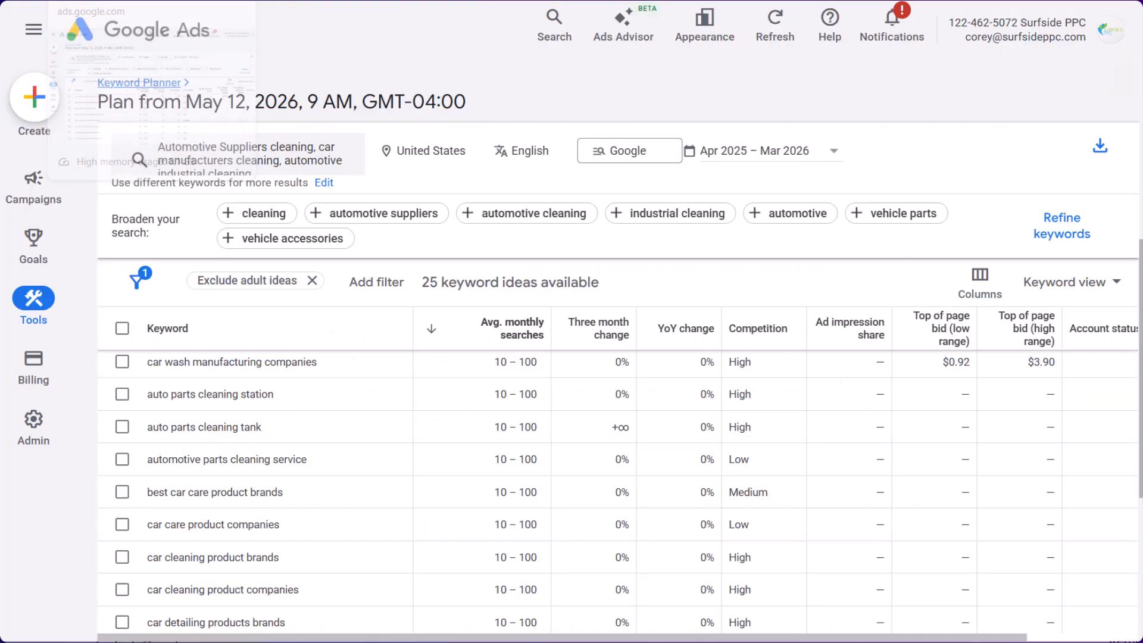
pyautogui.scroll(-3, 241, 405)
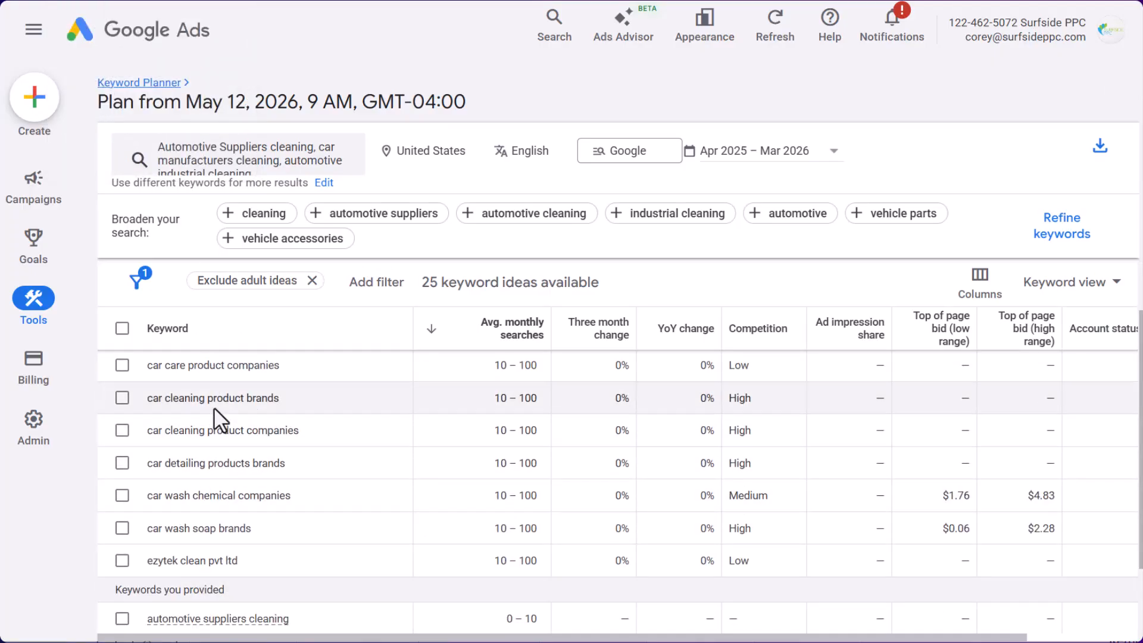
pyautogui.scroll(1, 213, 406)
pyautogui.scroll(1, 236, 475)
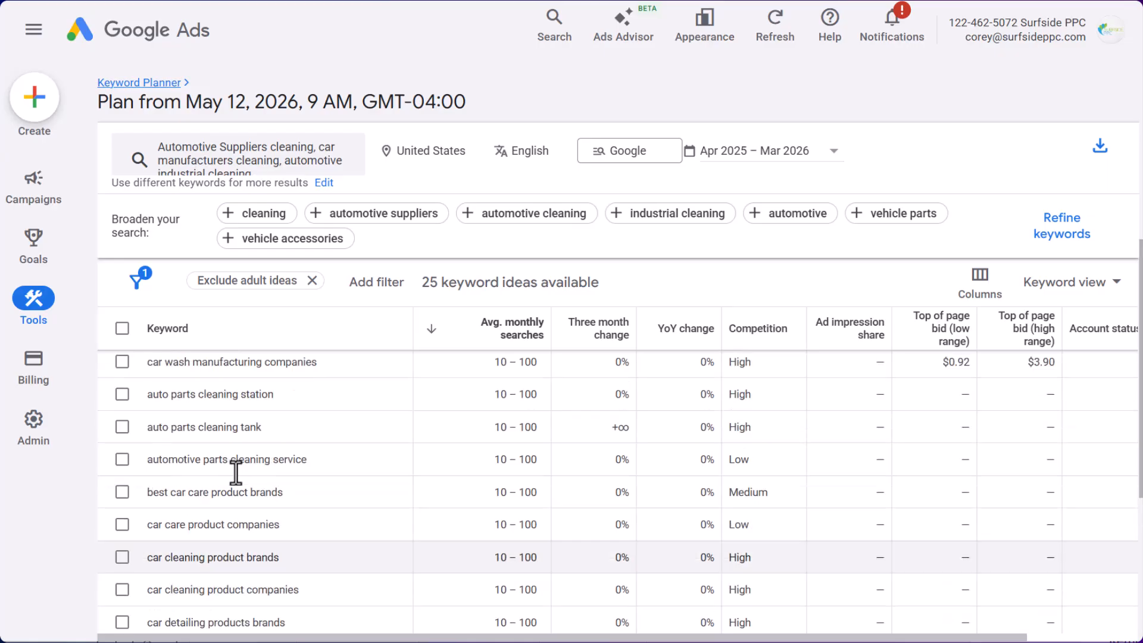
pyautogui.scroll(1, 241, 463)
pyautogui.scroll(2, 231, 475)
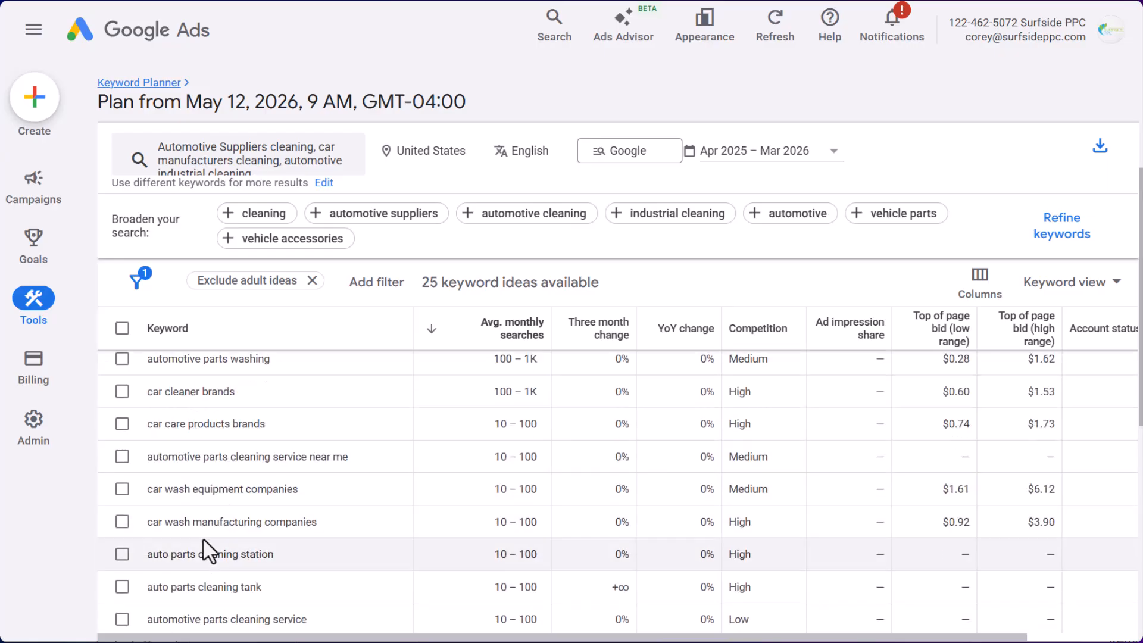
# Sort the keyword ideas by top of page bid (low range), highest first, and look over the car wash terms
pyautogui.moveTo(237, 541); pyautogui.dragTo(286, 540)
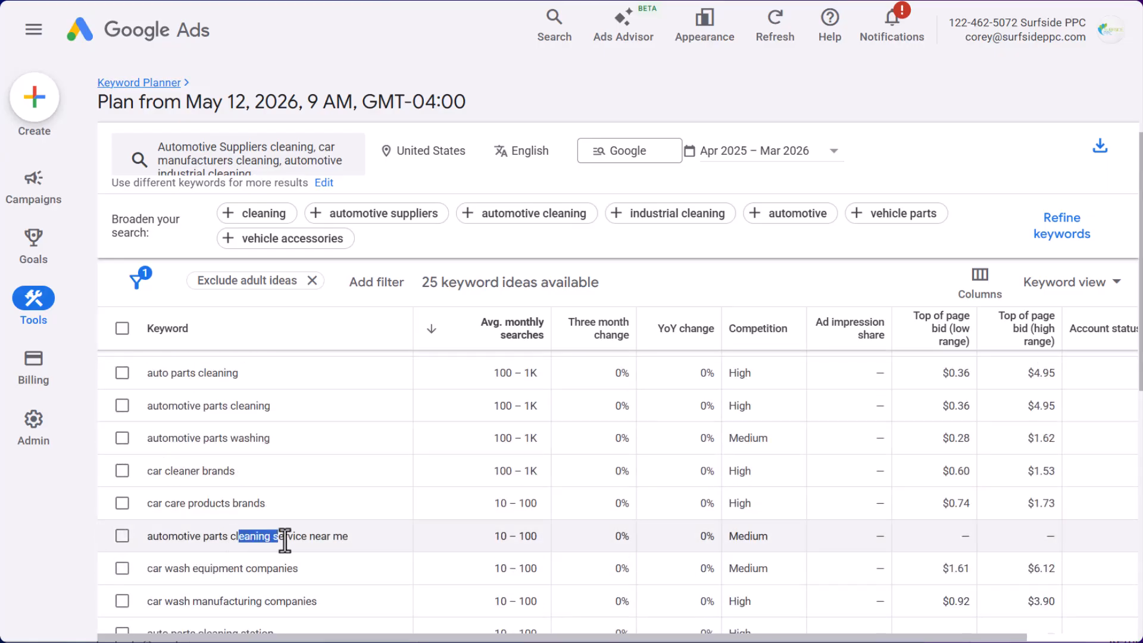
pyautogui.click(343, 541)
pyautogui.scroll(2, 342, 541)
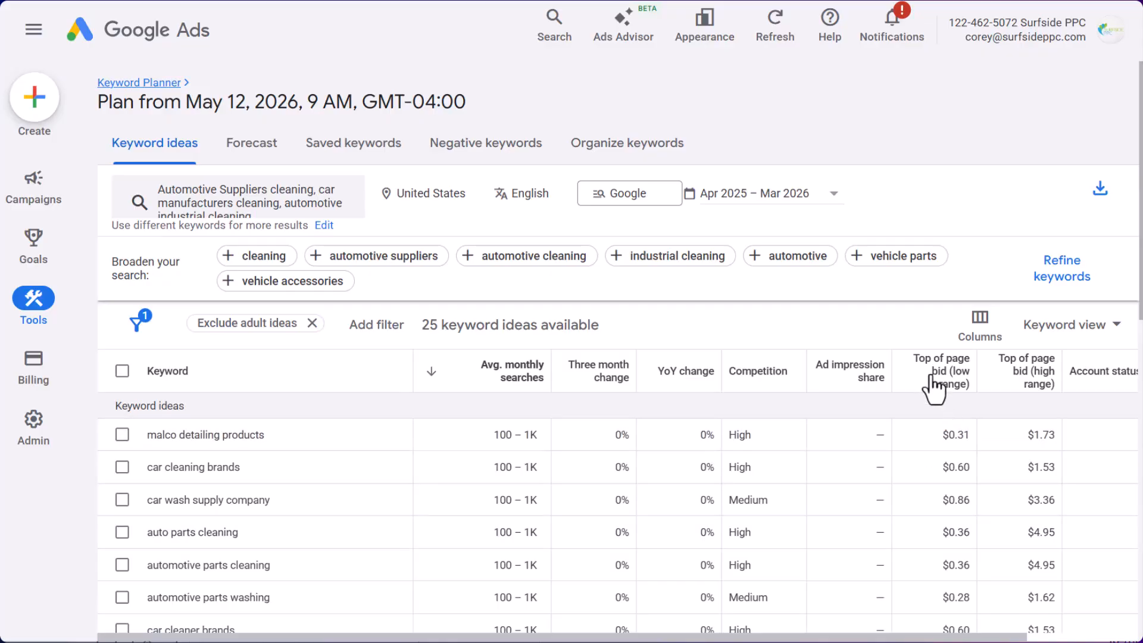
pyautogui.click(934, 378)
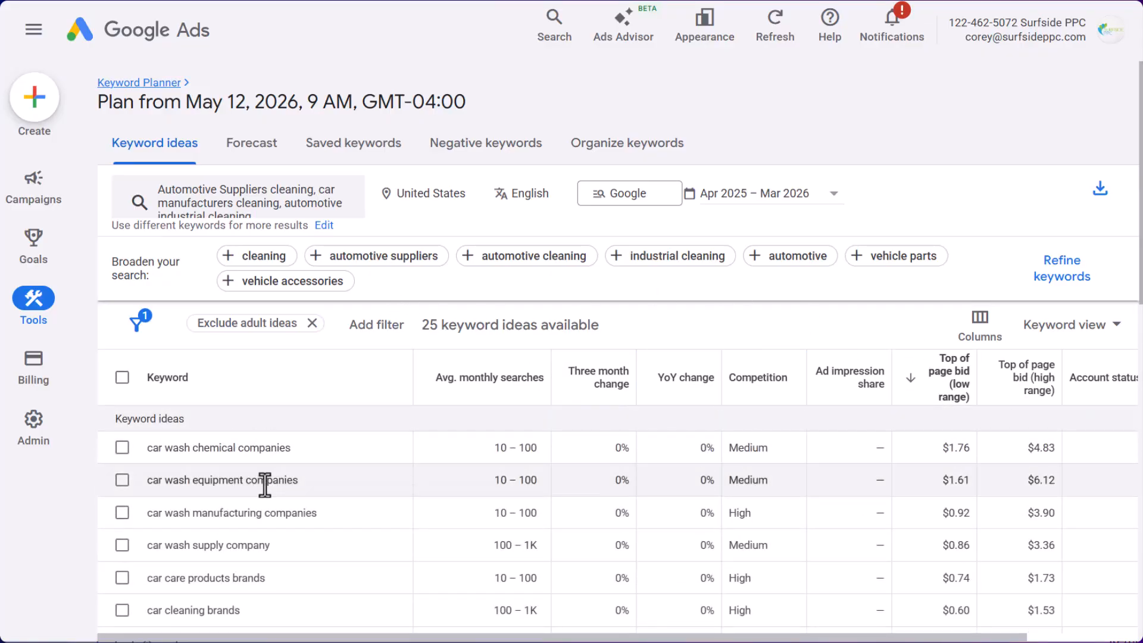
pyautogui.moveTo(146, 483); pyautogui.dragTo(245, 505)
pyautogui.click(171, 521)
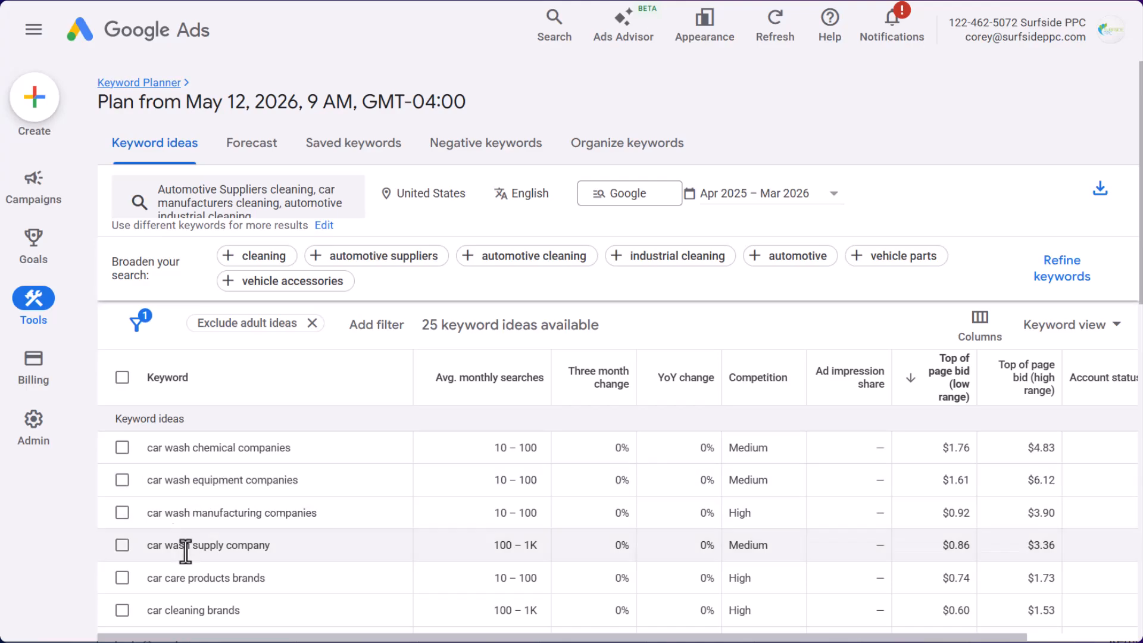
# Reopen the keyword search for editing and remove all three automotive seed keywords
pyautogui.click(253, 206)
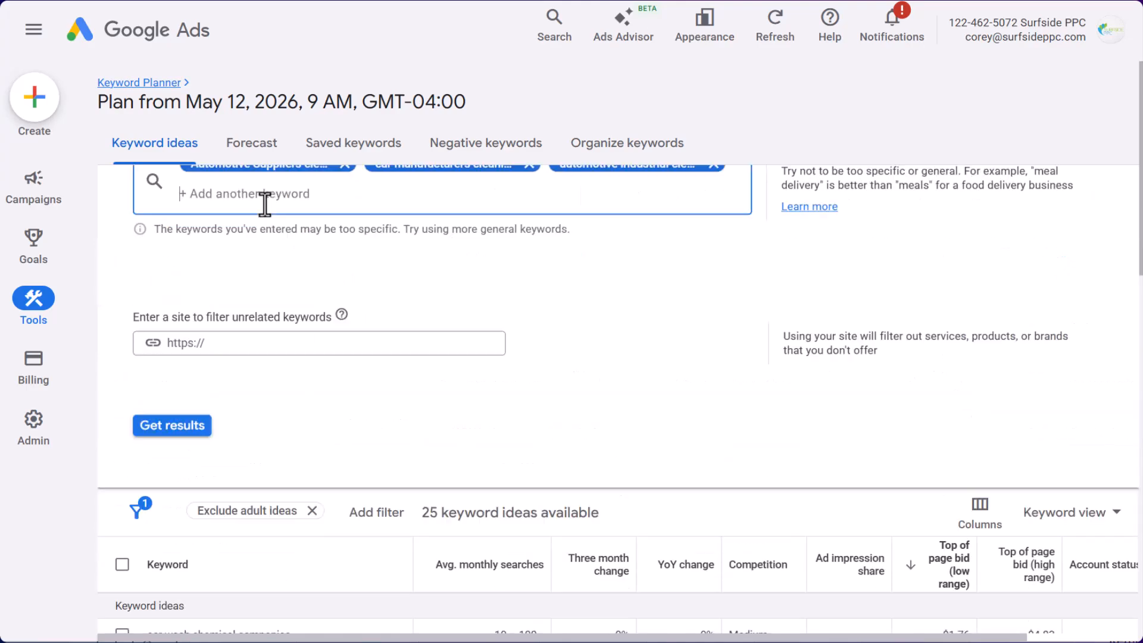
pyautogui.click(345, 282)
pyautogui.click(346, 285)
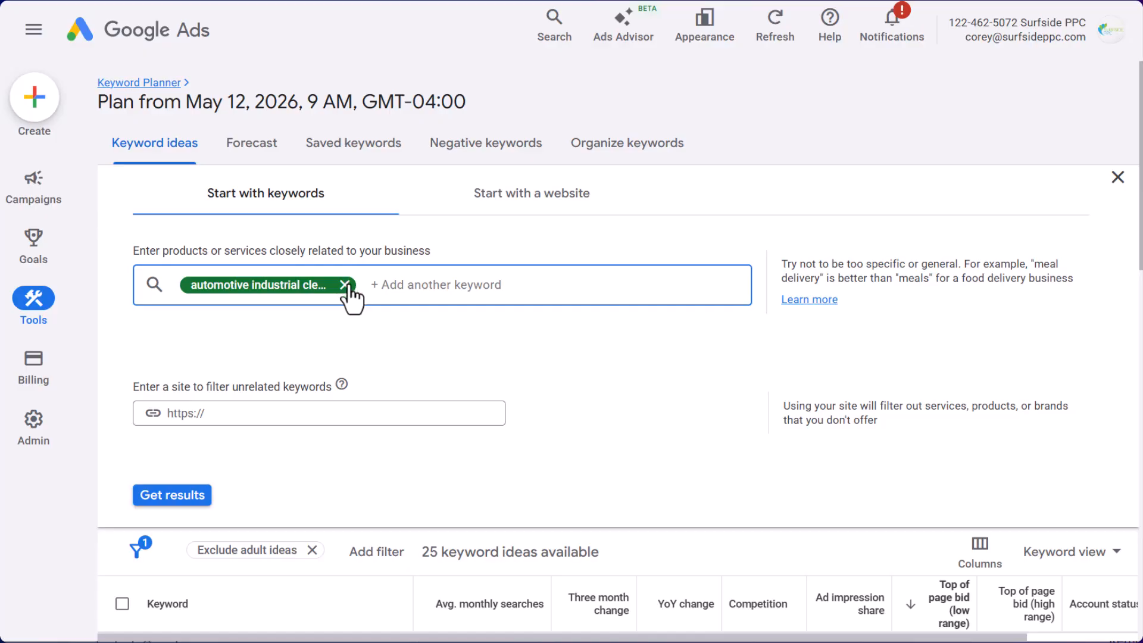
pyautogui.click(345, 285)
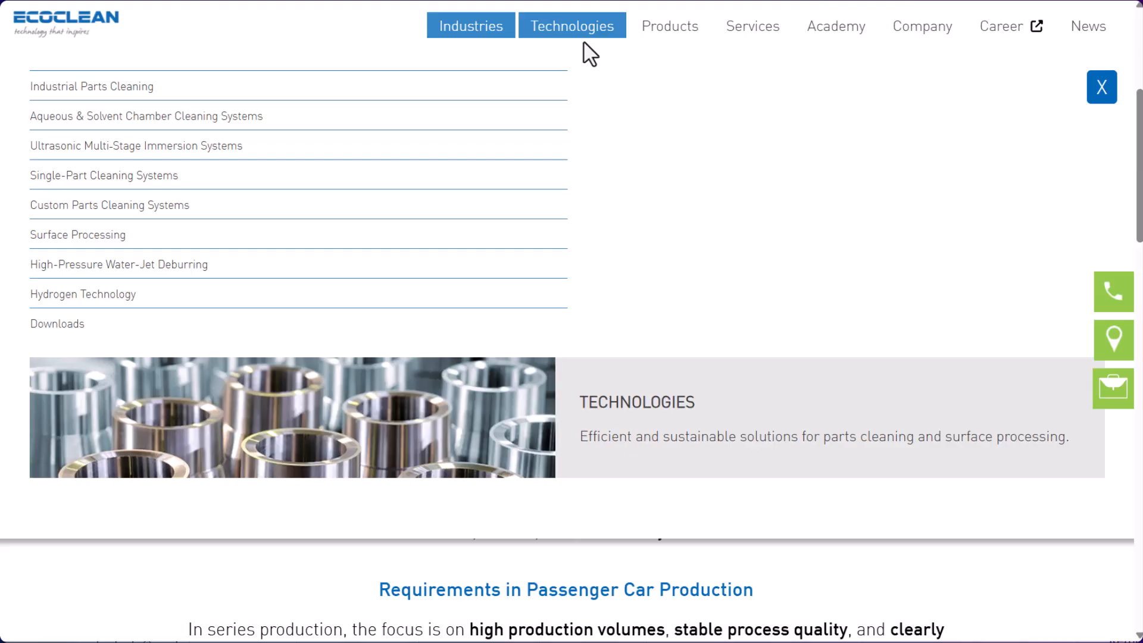
# Switch to the Ecoclean website, look through its product and service topics, open the Contract Cleaning page and get its URL
pyautogui.moveTo(672, 36)
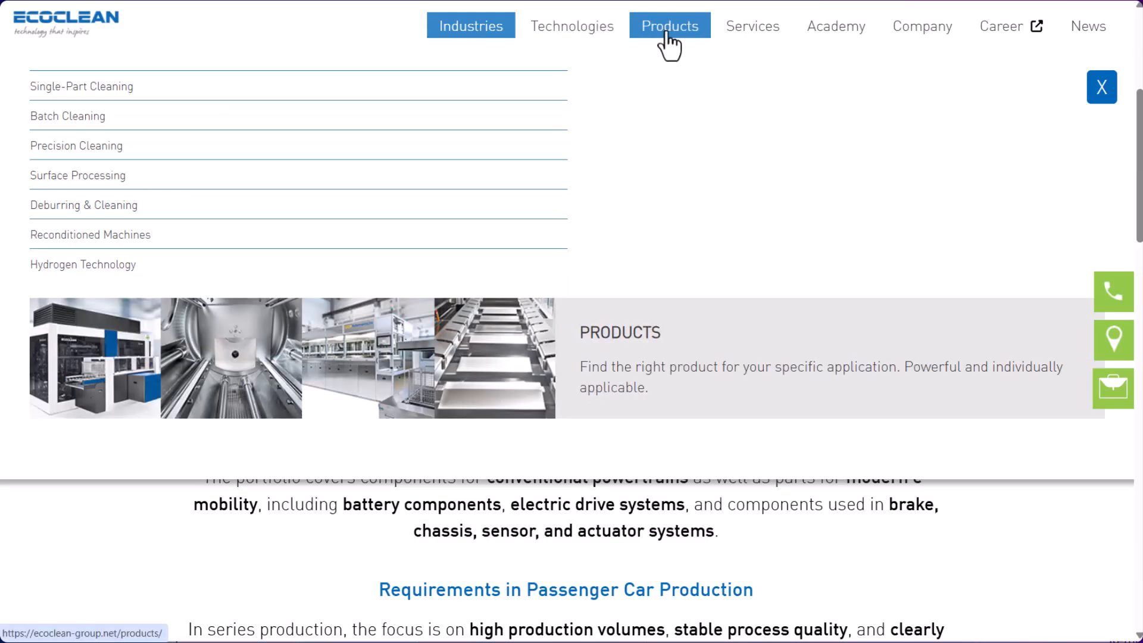
pyautogui.moveTo(756, 30)
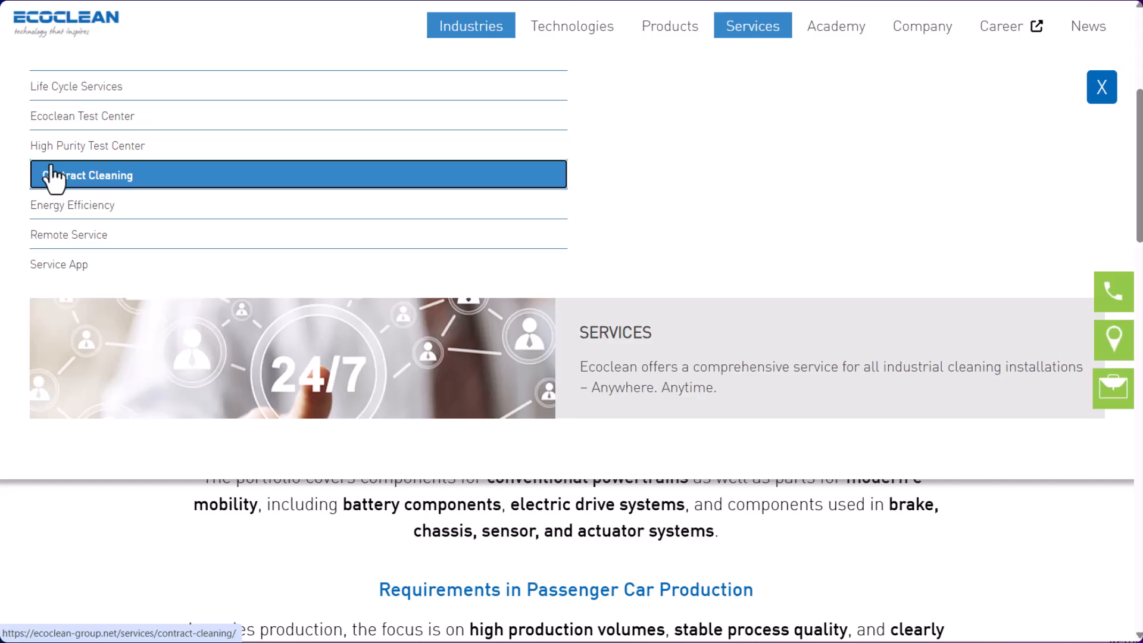
pyautogui.click(97, 175)
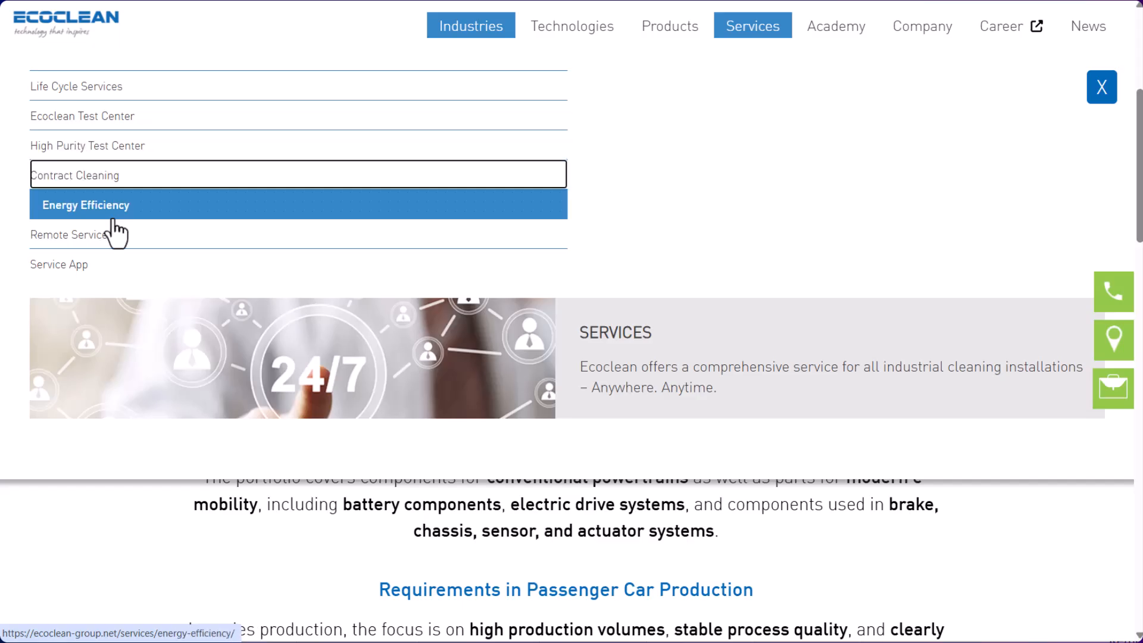
pyautogui.scroll(-3, 357, 464)
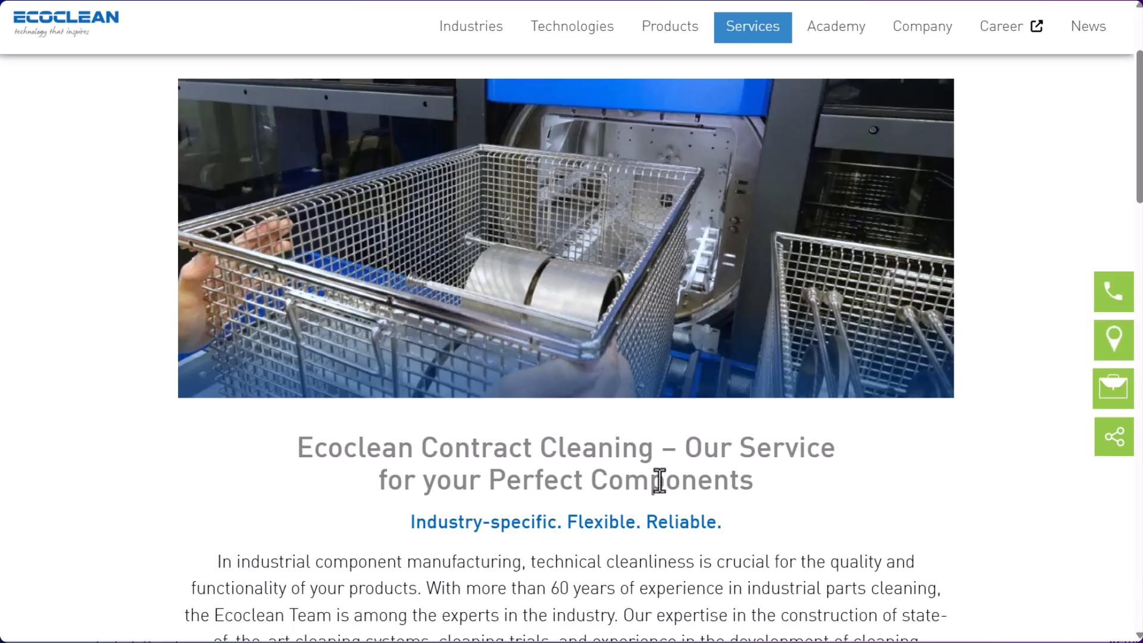
pyautogui.click(216, 2)
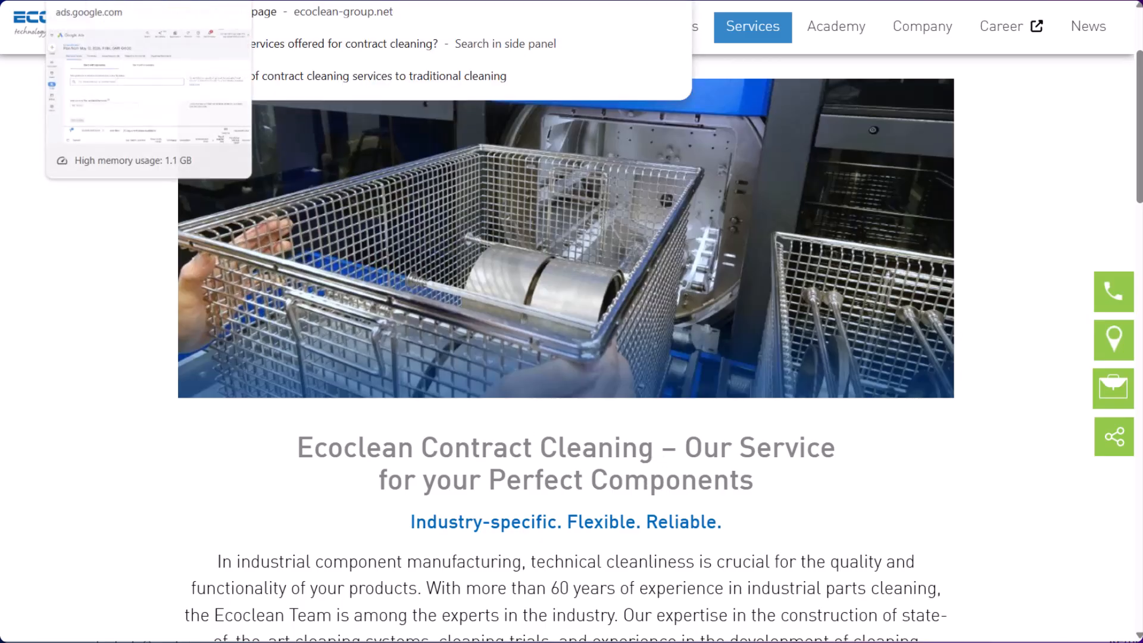
pyautogui.click(108, 1)
pyautogui.click(513, 201)
pyautogui.write('https://ecoclean-group.net/services/contract-cleaning/')
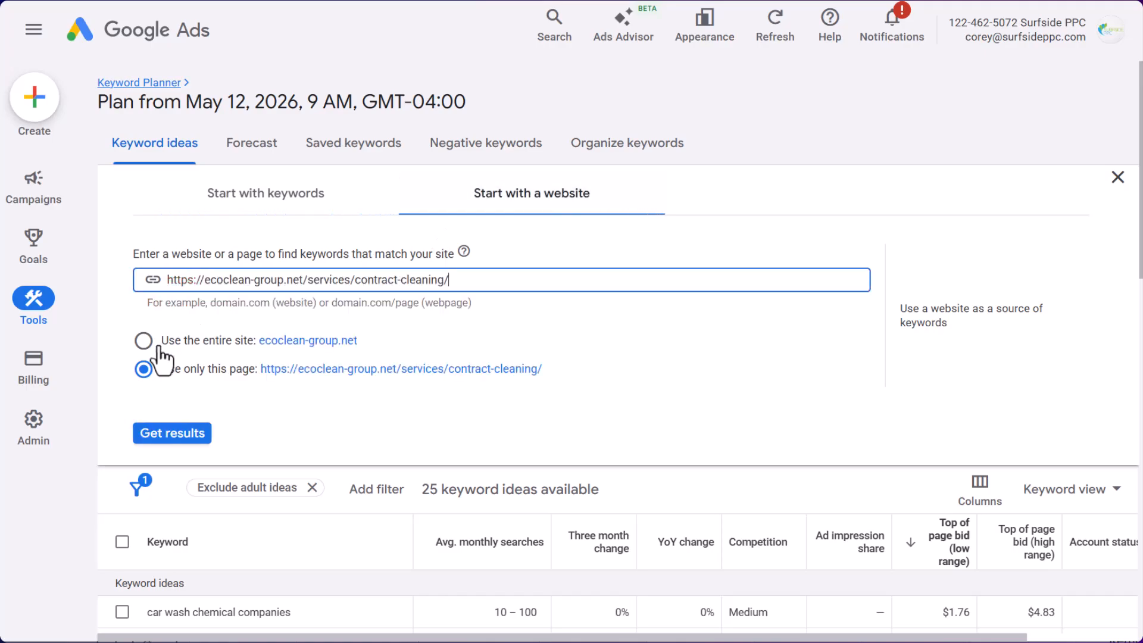
pyautogui.click(149, 441)
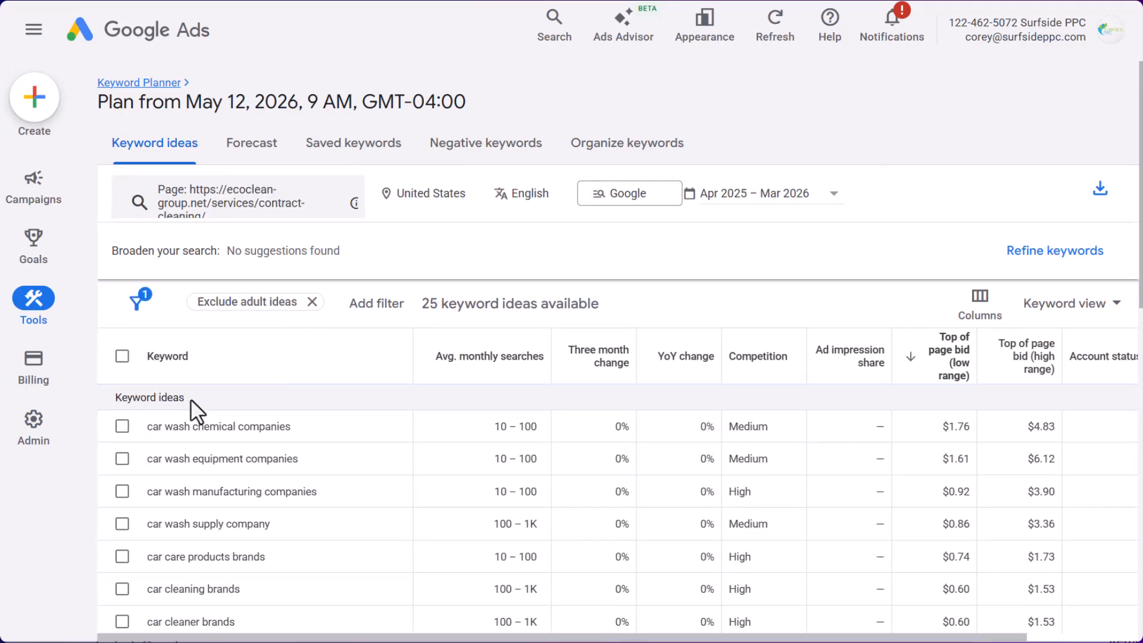
# Select the keyword ideas "industrial cleaning services near me", "medical cleaning services near me" and "manufacturing cleaning services"
pyautogui.scroll(-2, 322, 439)
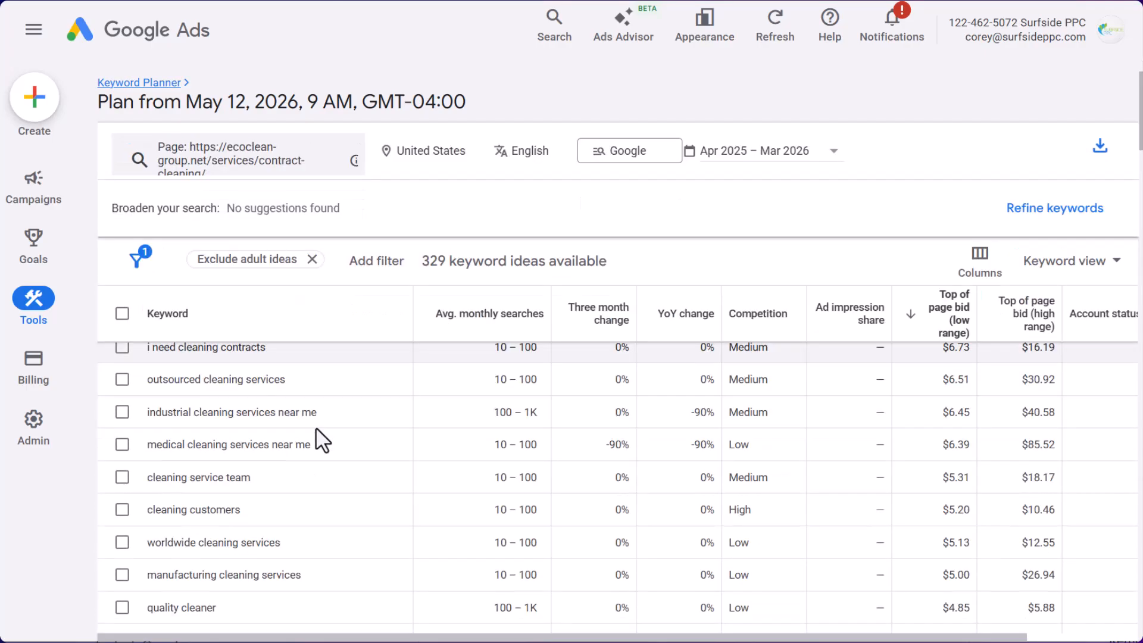
pyautogui.moveTo(222, 412); pyautogui.dragTo(270, 412)
pyautogui.click(381, 494)
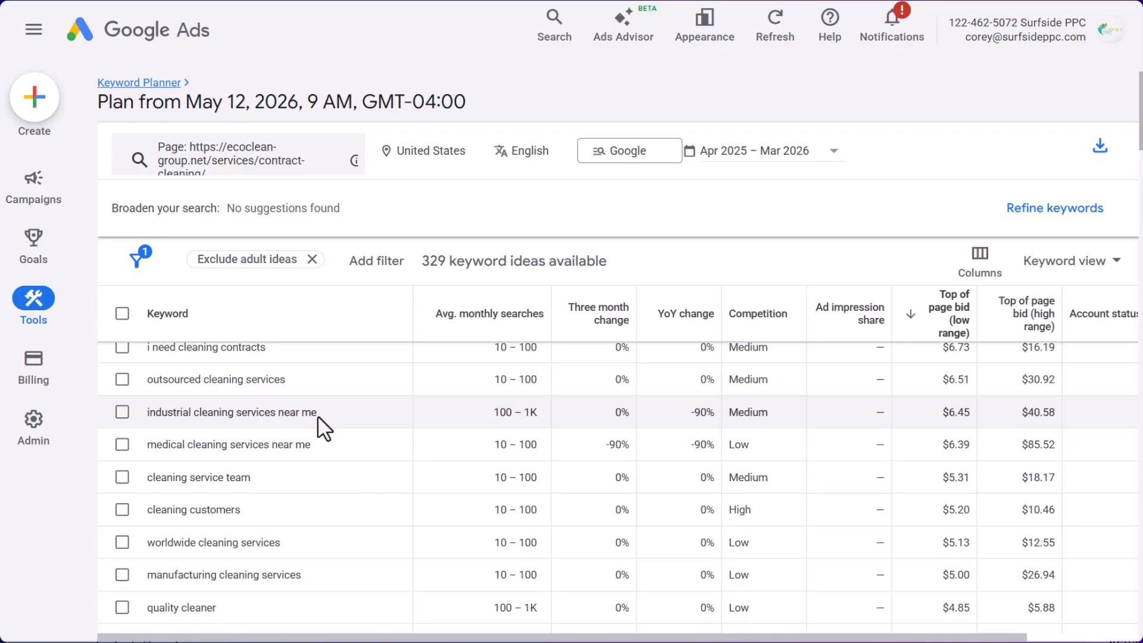
pyautogui.moveTo(256, 412); pyautogui.dragTo(316, 412)
pyautogui.click(122, 413)
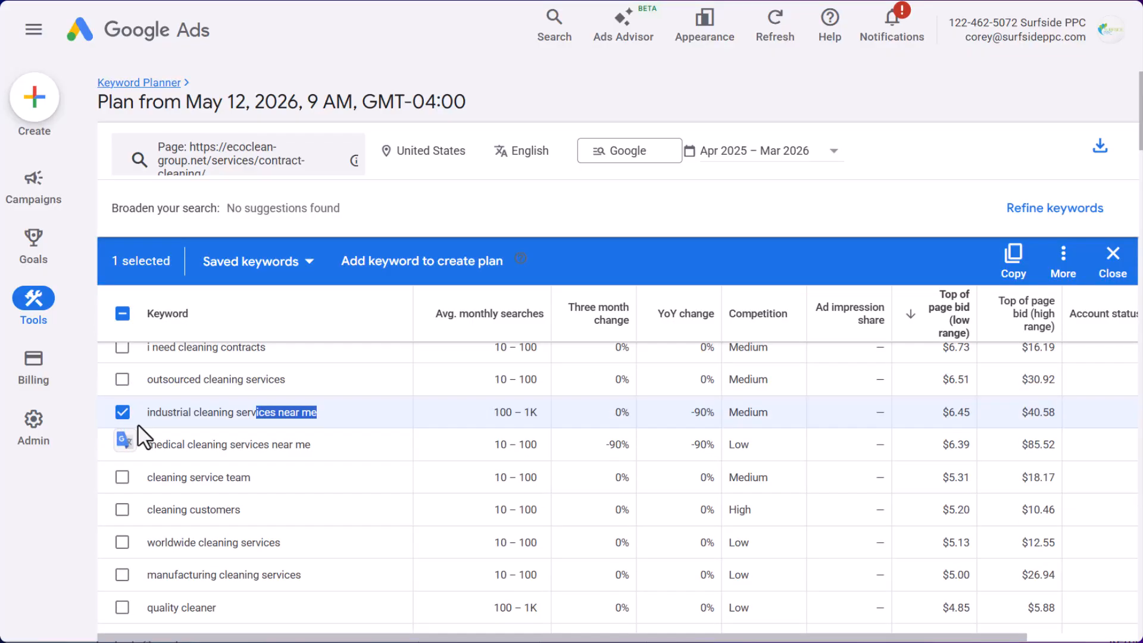
pyautogui.click(209, 430)
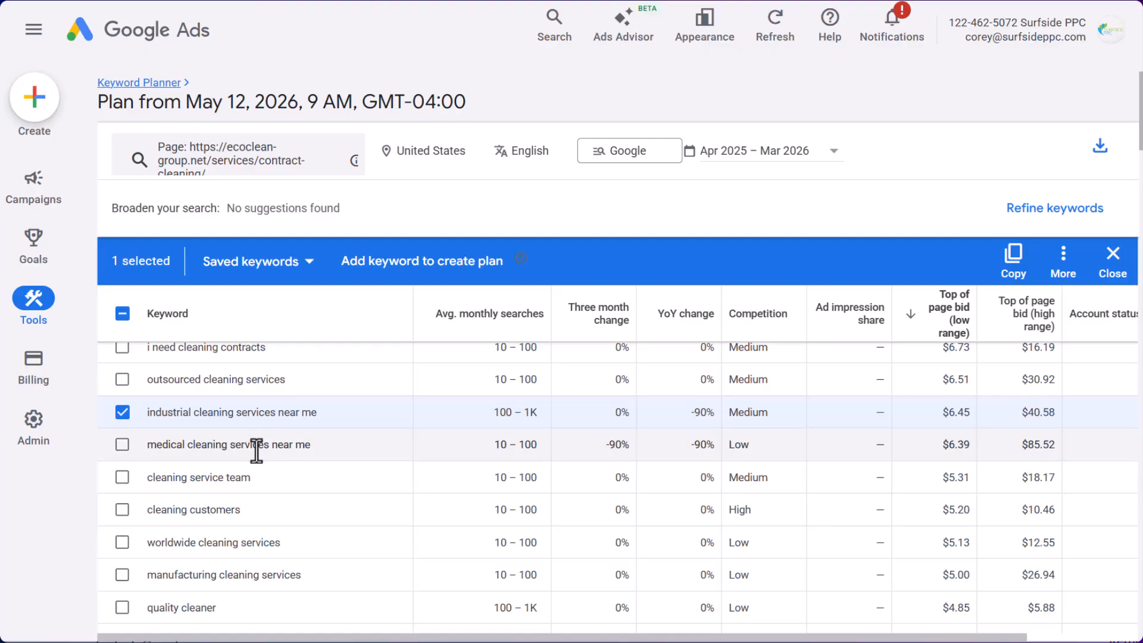
pyautogui.click(122, 445)
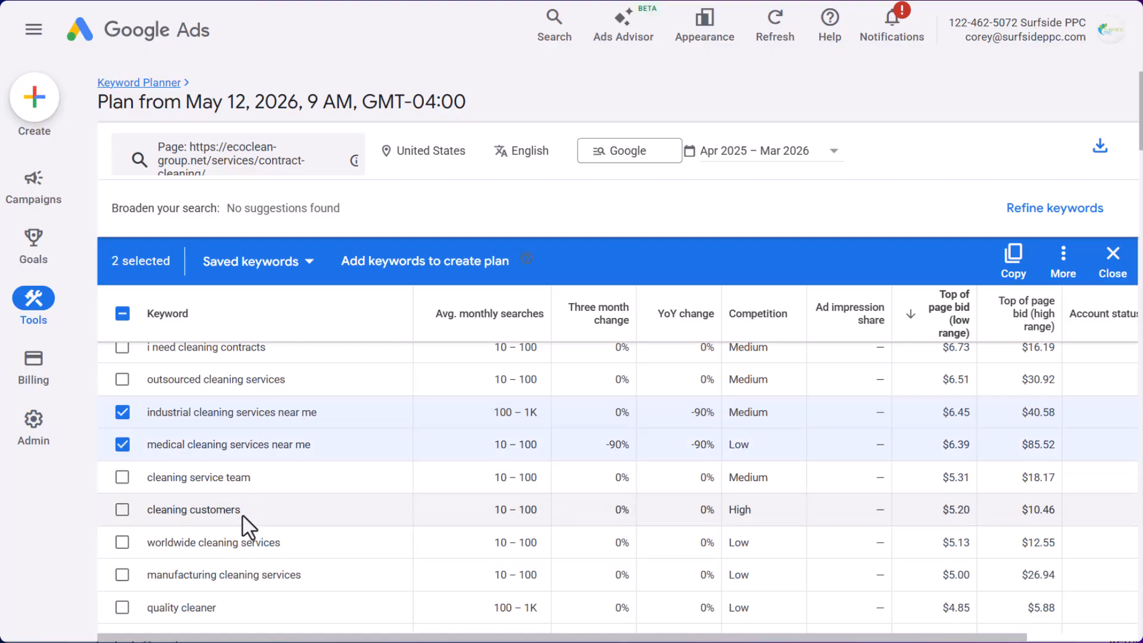
pyautogui.click(122, 575)
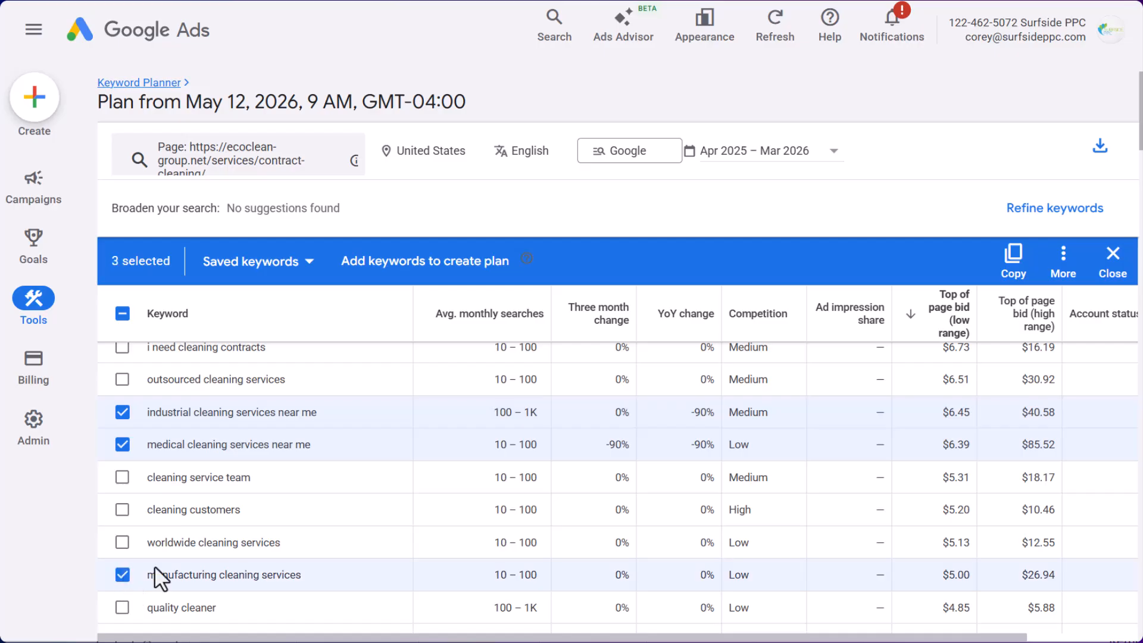
pyautogui.scroll(-1, 351, 489)
pyautogui.moveTo(301, 494); pyautogui.dragTo(199, 494)
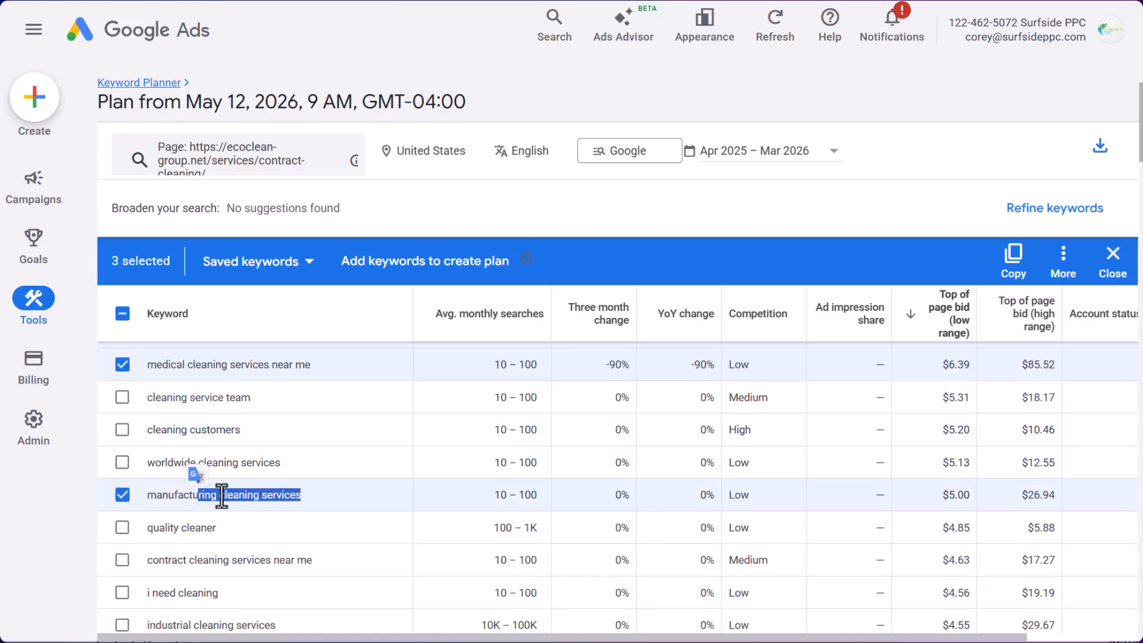
pyautogui.click(223, 496)
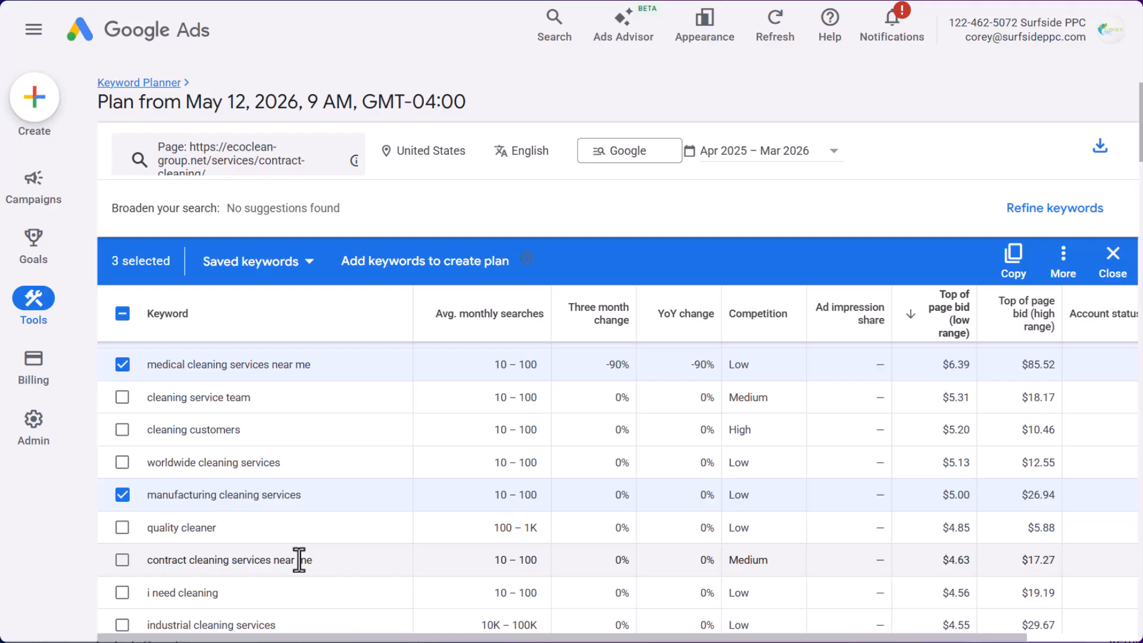
# Add "contract cleaning services near me" and "industrial cleaning services" to the selection, review it and copy the selected keywords
pyautogui.click(122, 559)
pyautogui.scroll(-1, 123, 575)
pyautogui.click(122, 544)
pyautogui.scroll(-2, 124, 560)
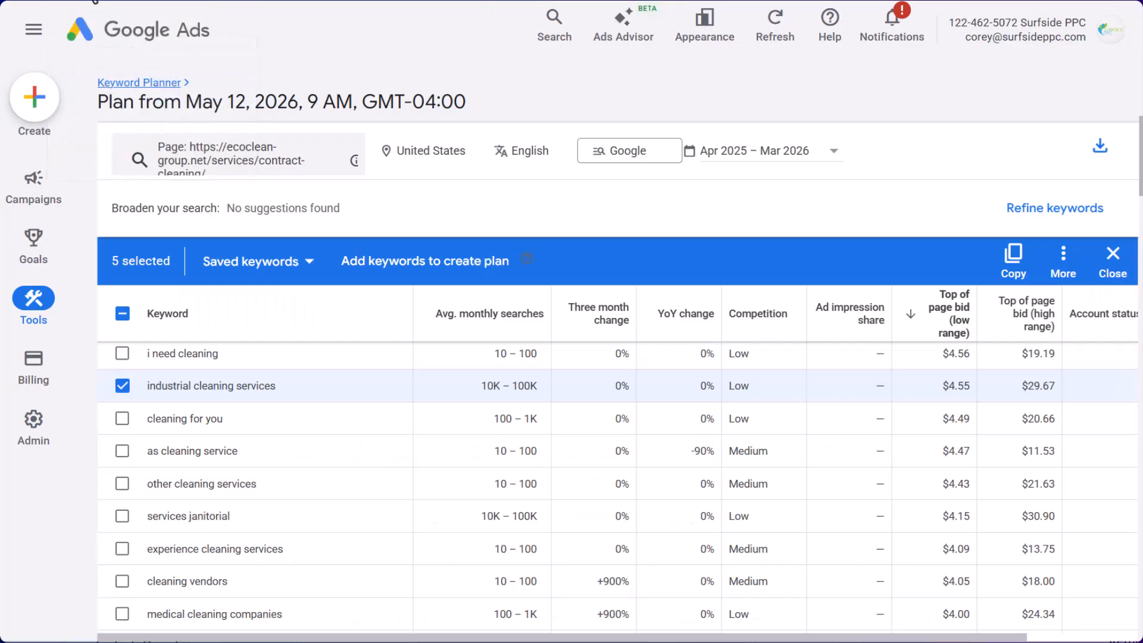
pyautogui.scroll(5, 146, 414)
pyautogui.scroll(2, 250, 474)
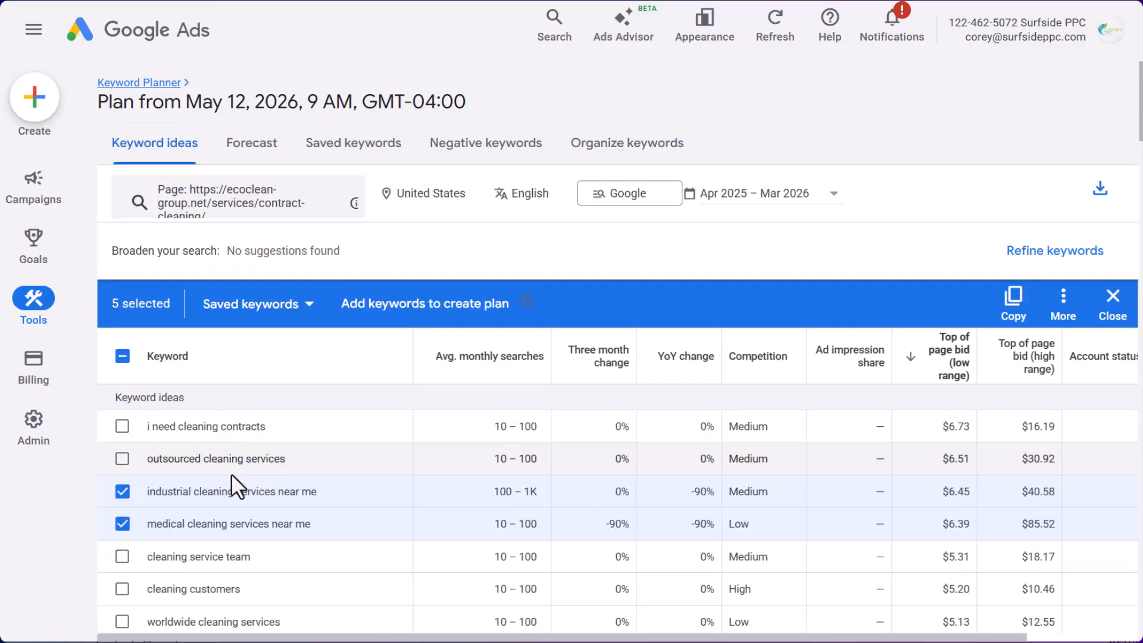
pyautogui.scroll(-5, 227, 480)
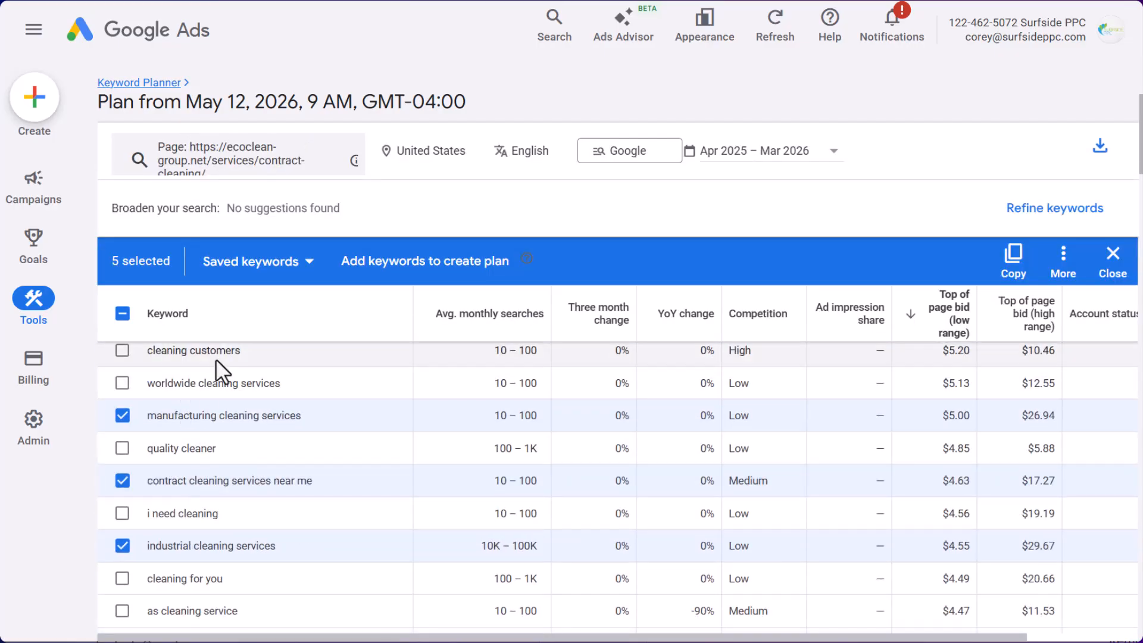
pyautogui.click(1014, 256)
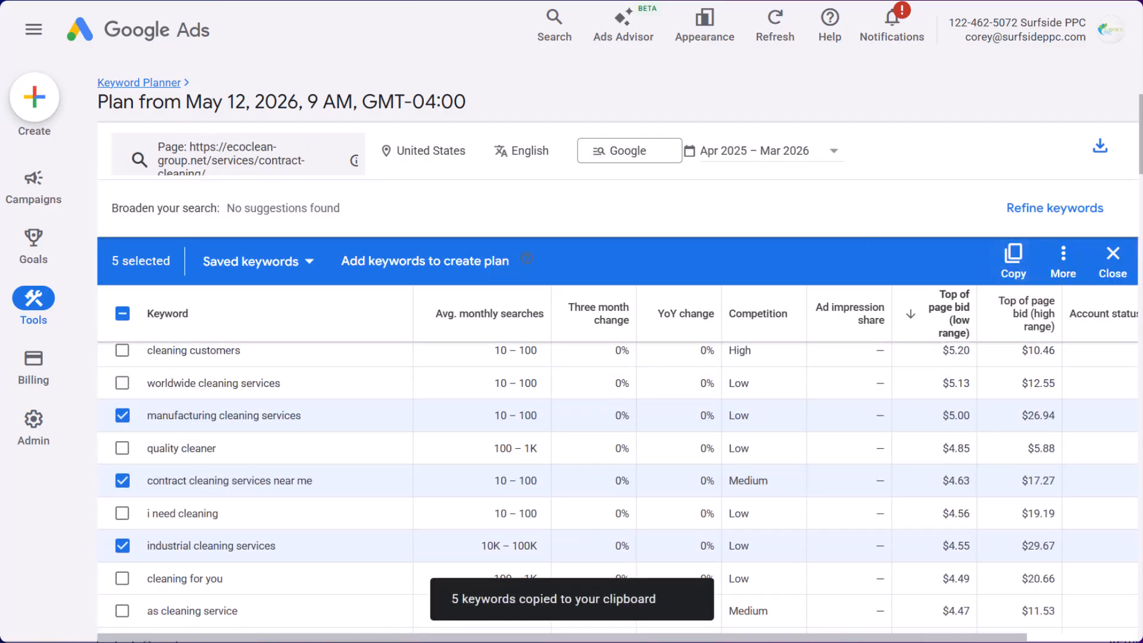
# Switch to the Ecoclean spreadsheet in Google Sheets and paste the copied keywords into column B starting at B2
pyautogui.click(208, 1)
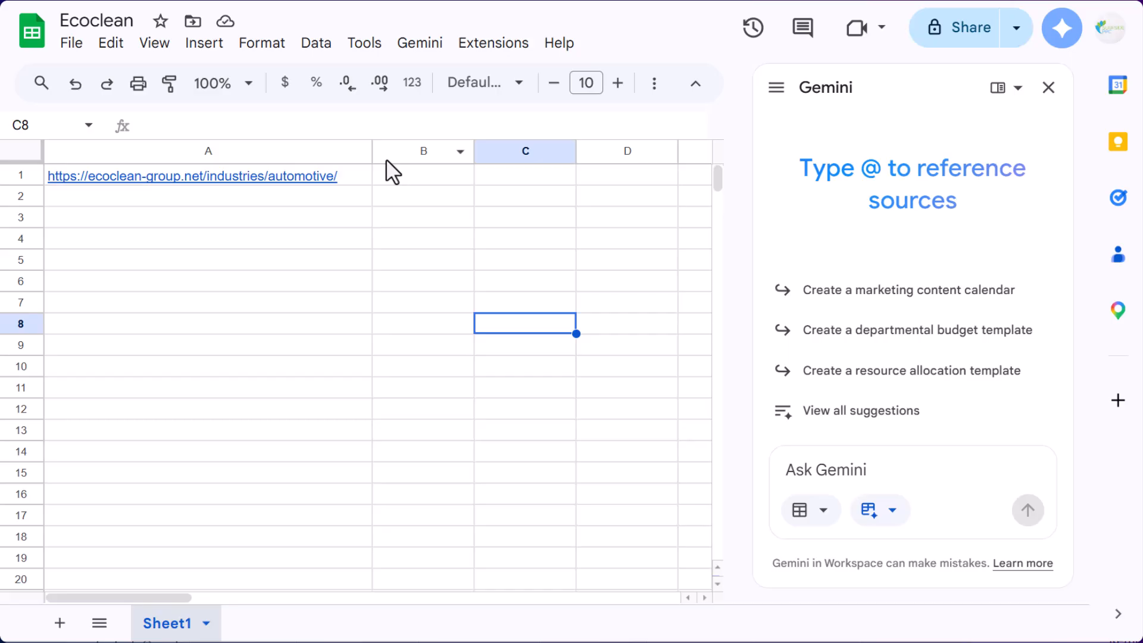
pyautogui.click(441, 200)
pyautogui.hotkey('ctrl', 'v')
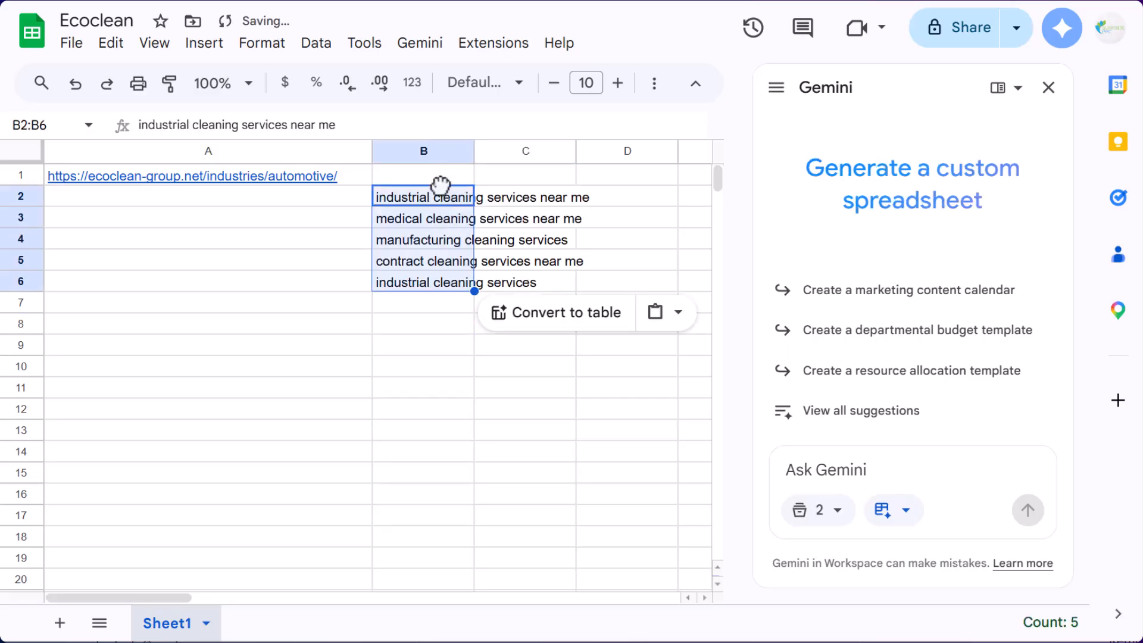
pyautogui.click(433, 152)
pyautogui.click(262, 2)
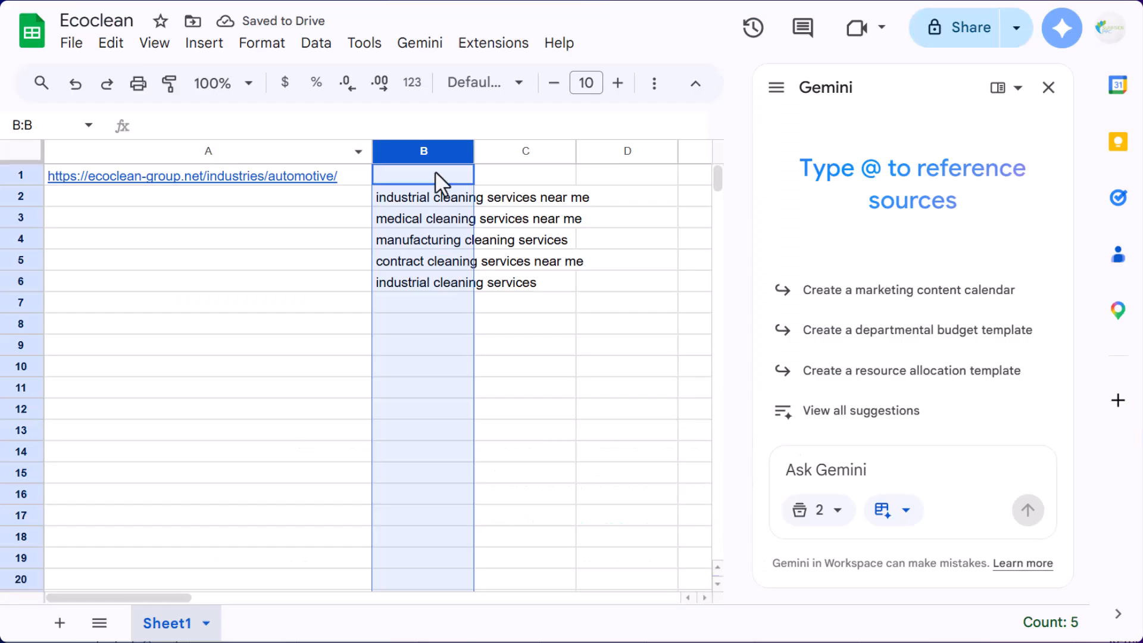
pyautogui.click(434, 173)
pyautogui.hotkey('ctrl', 'v')
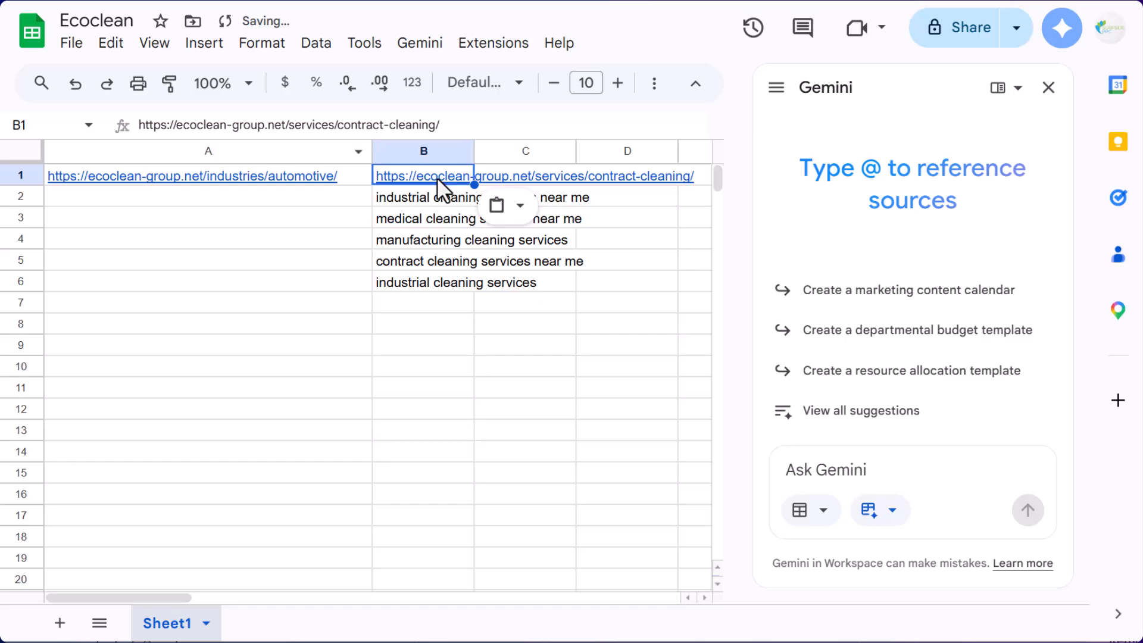
pyautogui.click(420, 350)
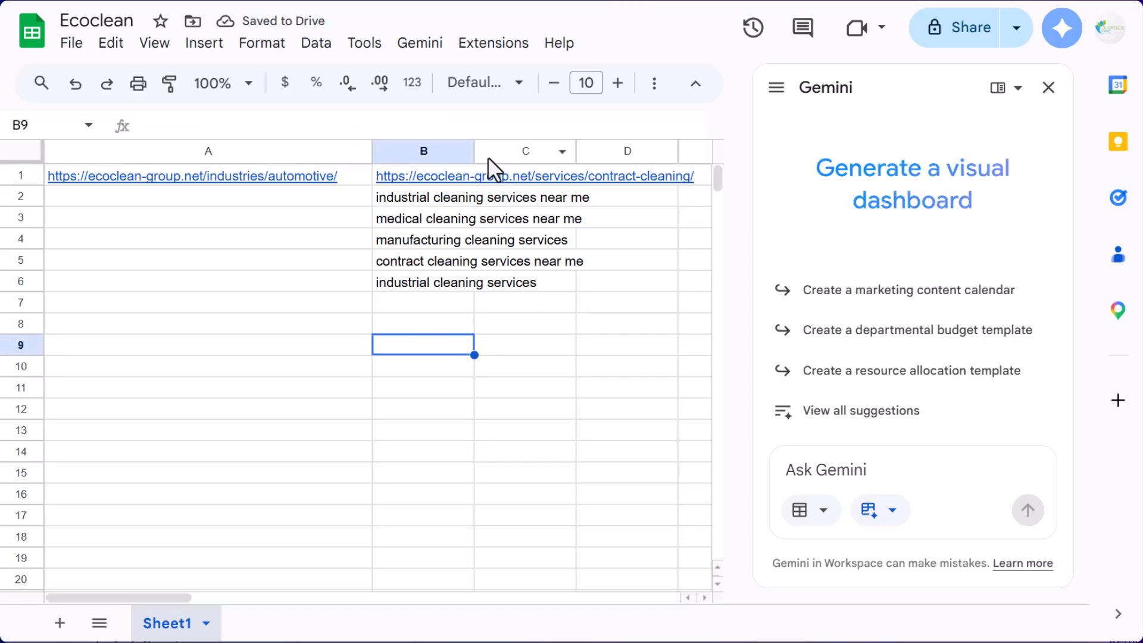
pyautogui.moveTo(474, 153); pyautogui.dragTo(707, 152)
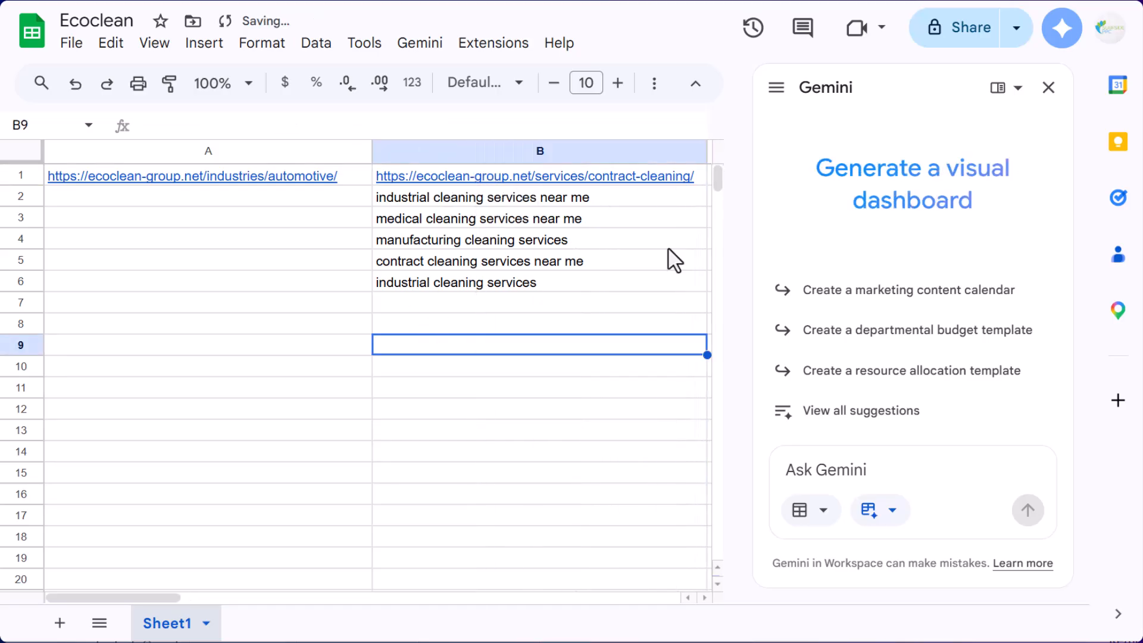
pyautogui.click(613, 410)
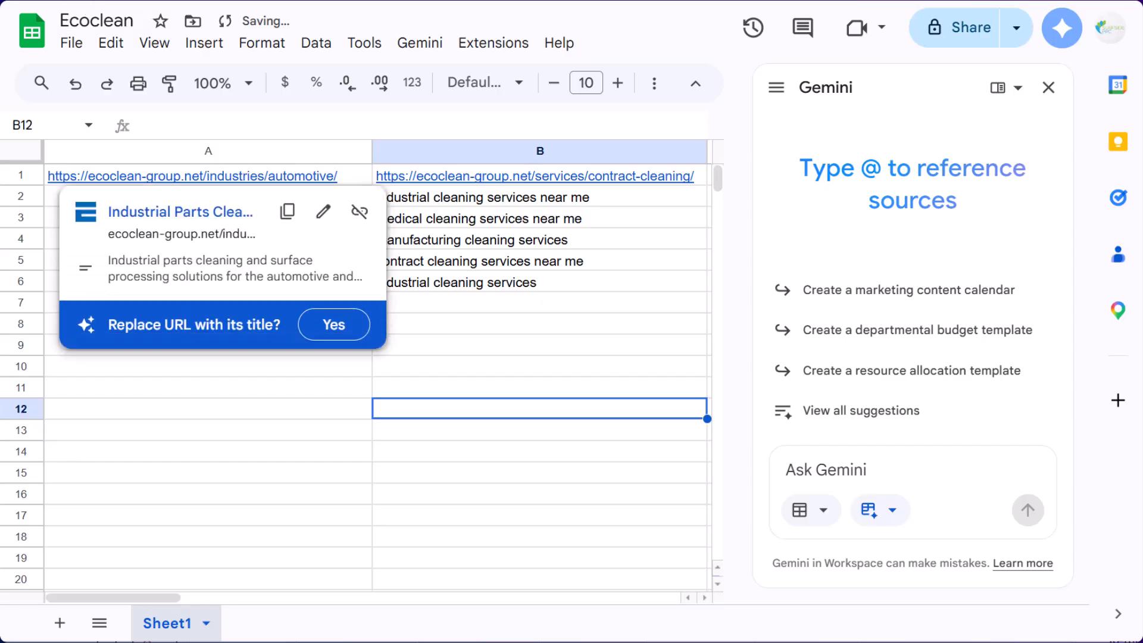
# Switch back to Google Ads and deselect all the keyword ideas
pyautogui.click(119, 0)
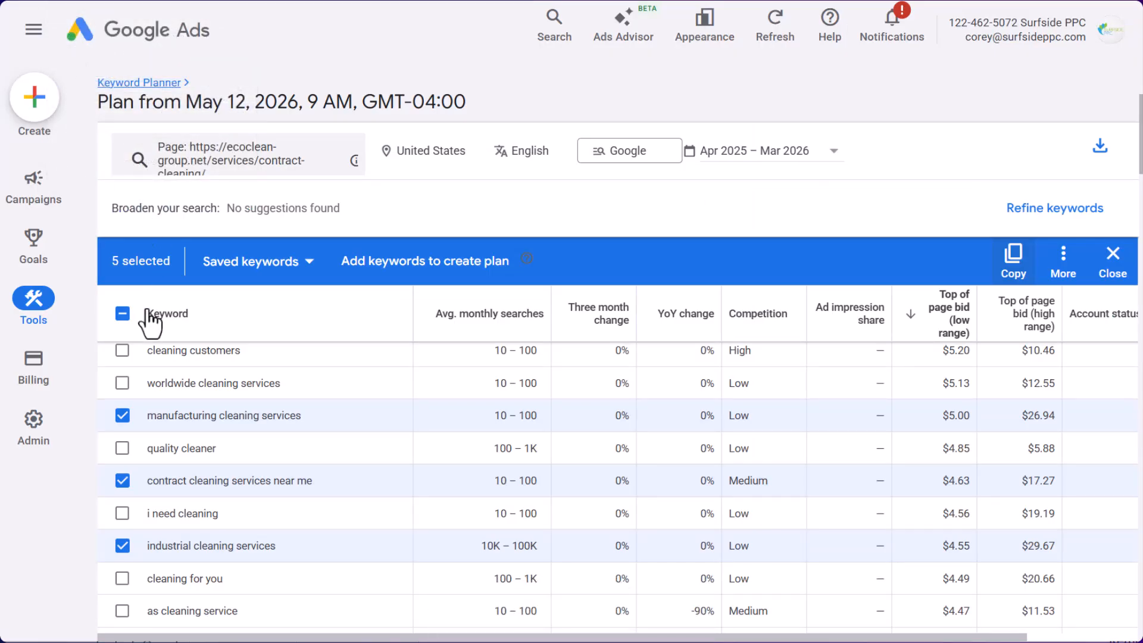
pyautogui.click(118, 318)
pyautogui.click(120, 315)
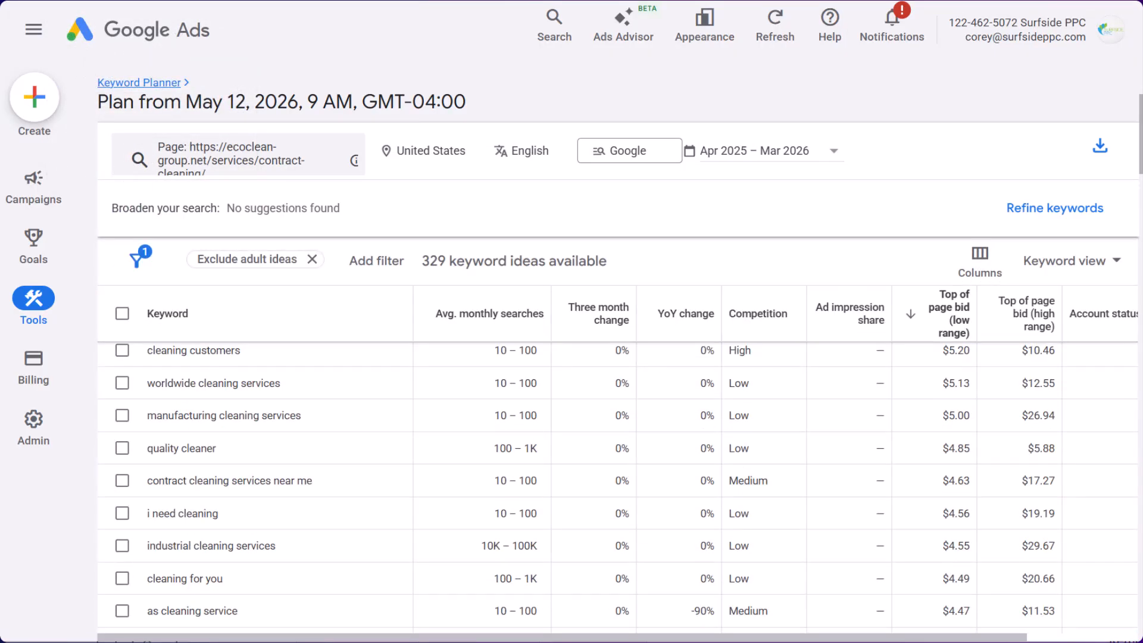
# Switch to the Ecoclean website and open the Ultrasonic Multi-Stage Immersion Systems technology page
pyautogui.click(143, 1)
pyautogui.click(579, 26)
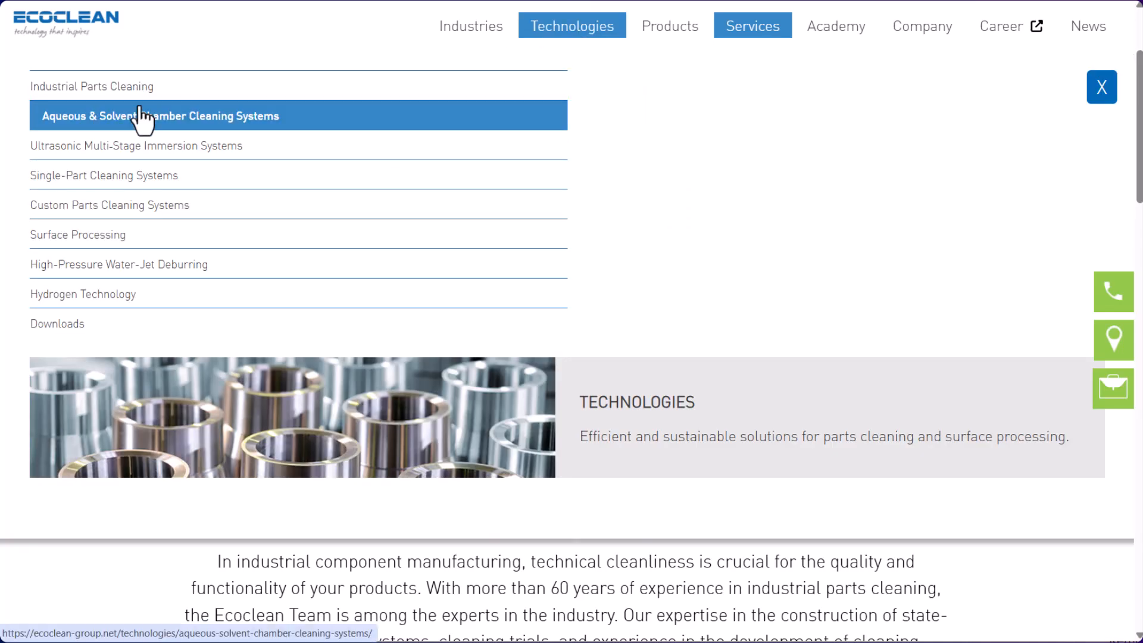
pyautogui.click(99, 148)
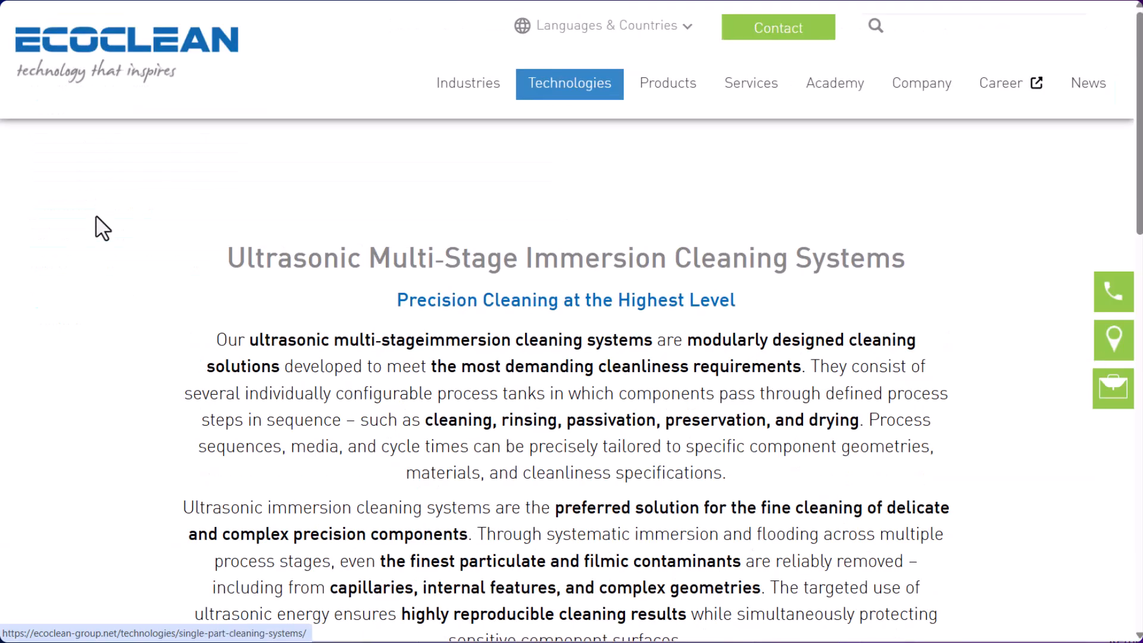
# Open the Medical Technology page from the Ecoclean industries and dismiss the link options
pyautogui.moveTo(578, 86)
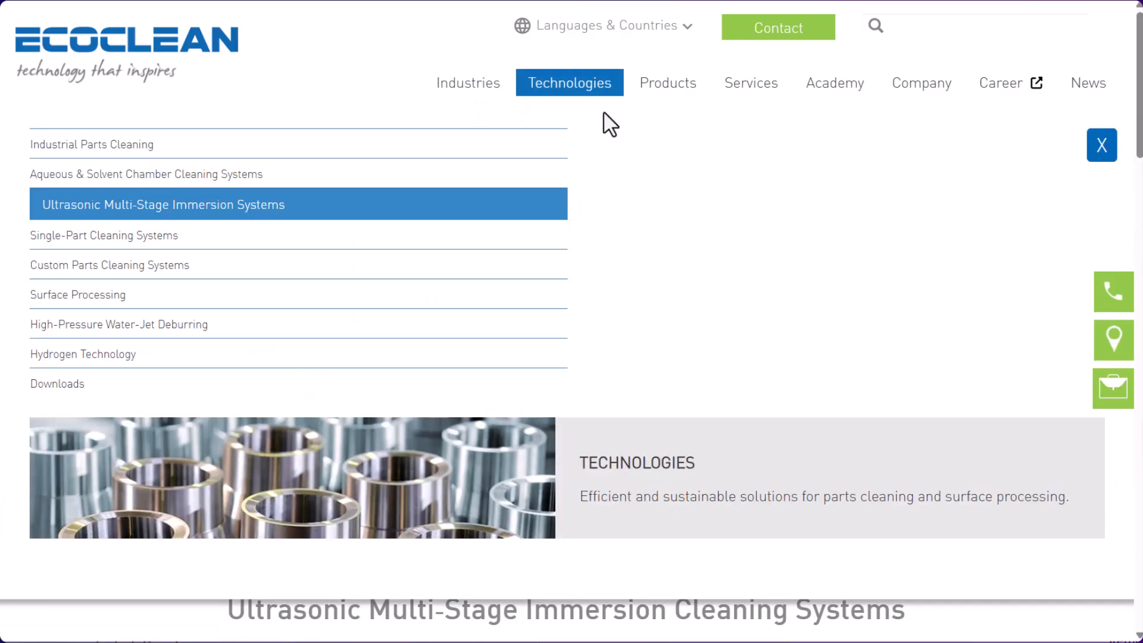
pyautogui.moveTo(459, 94)
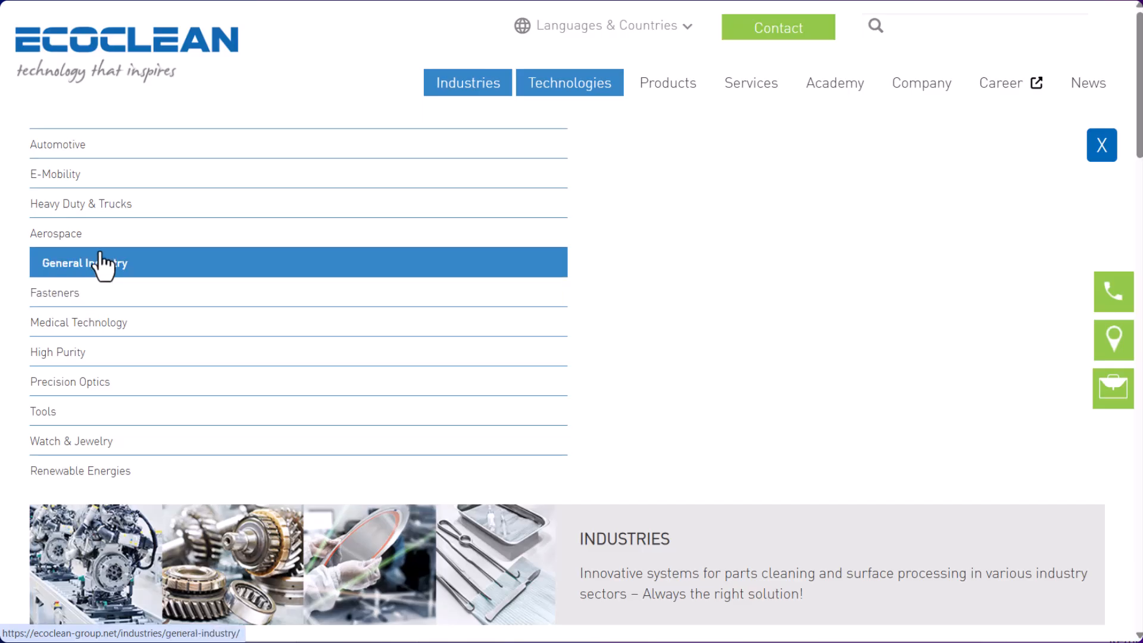
pyautogui.click(74, 322)
pyautogui.rightClick(74, 323)
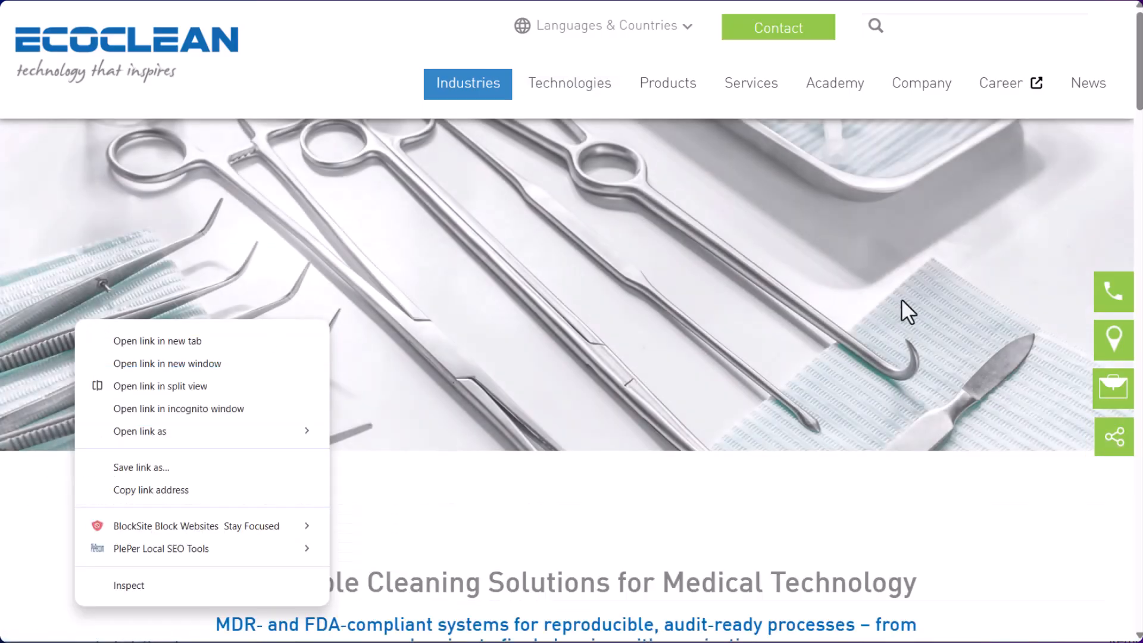
pyautogui.click(589, 159)
# Open the Surface Processing category of the Ecoclean products and view its listing
pyautogui.moveTo(675, 83)
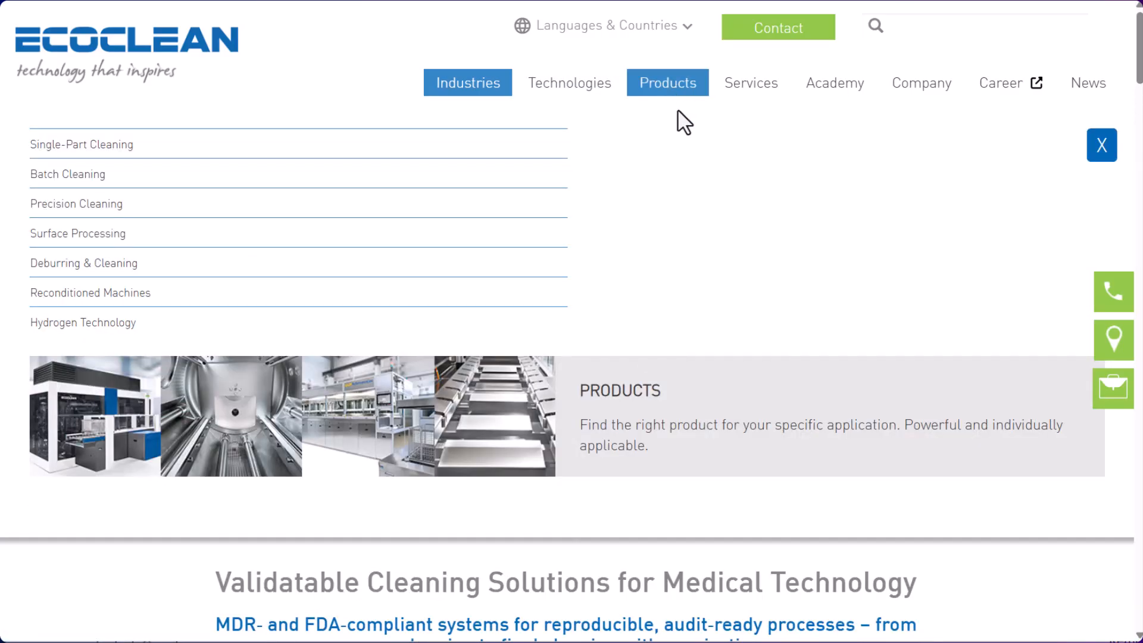
pyautogui.click(74, 232)
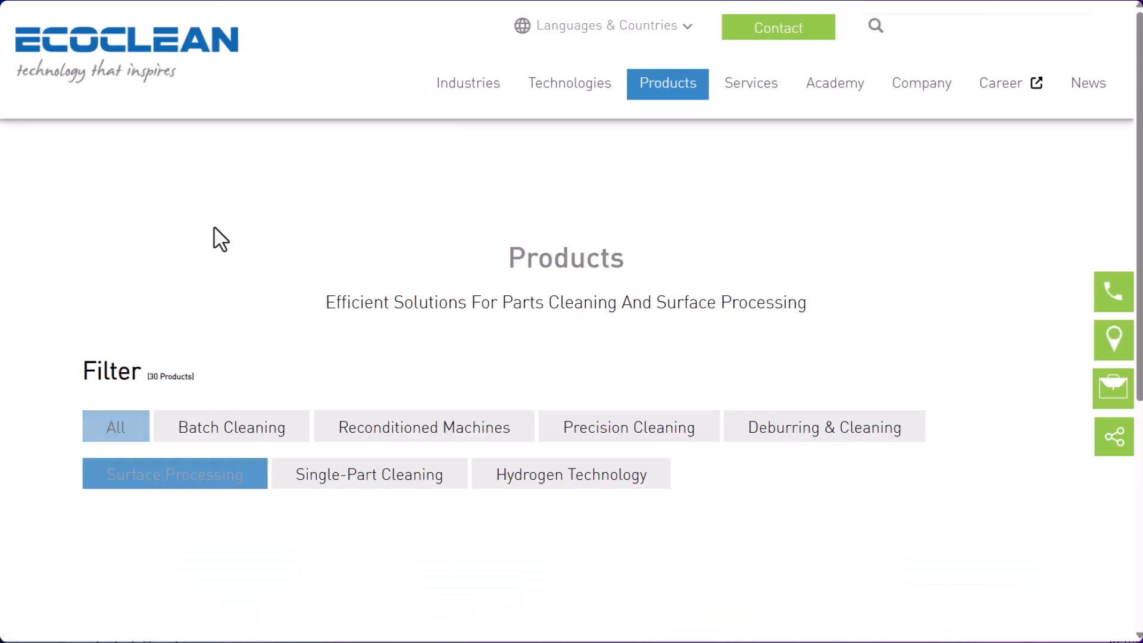
pyautogui.scroll(4, 174, 181)
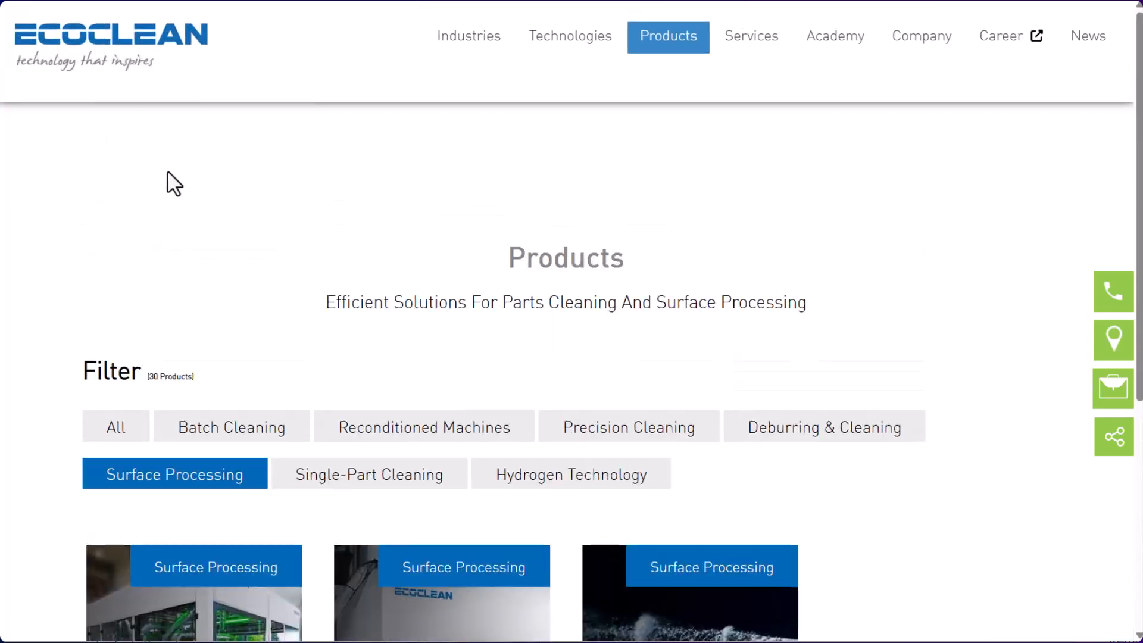
# Open Ecoclean's Surface Processing technology page and copy its URL
pyautogui.moveTo(602, 102)
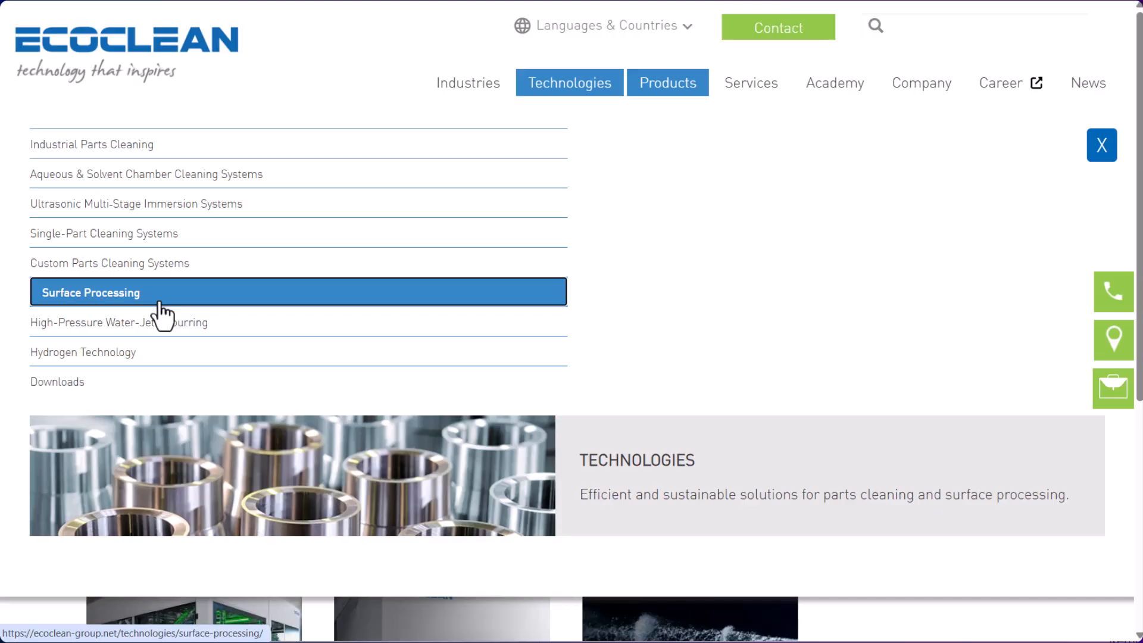
pyautogui.click(159, 302)
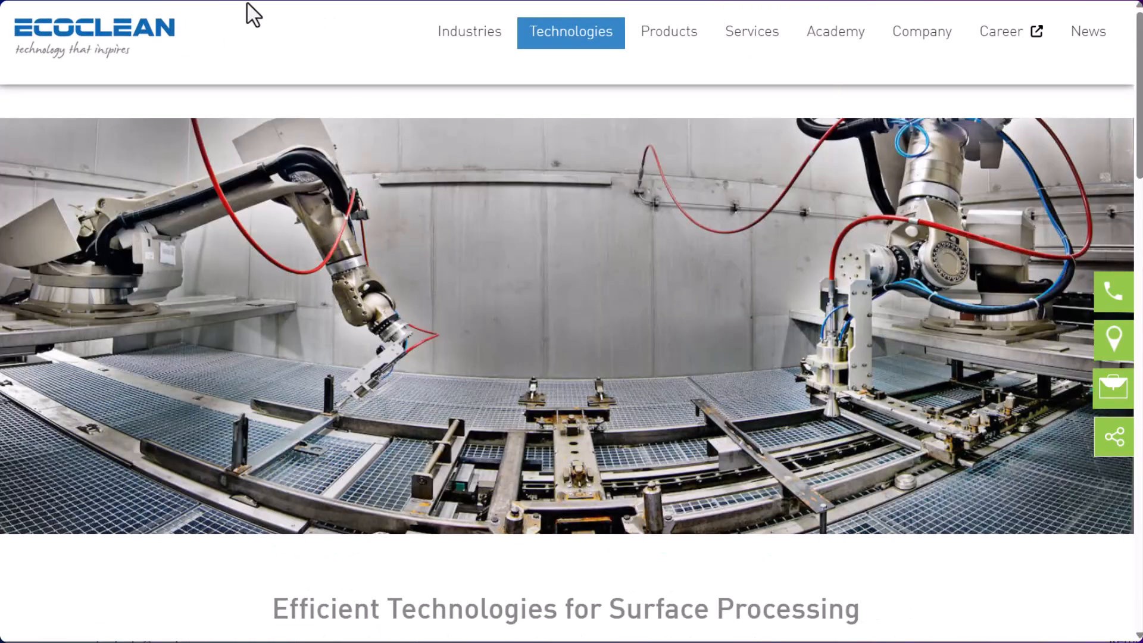
pyautogui.click(253, 0)
pyautogui.click(132, 0)
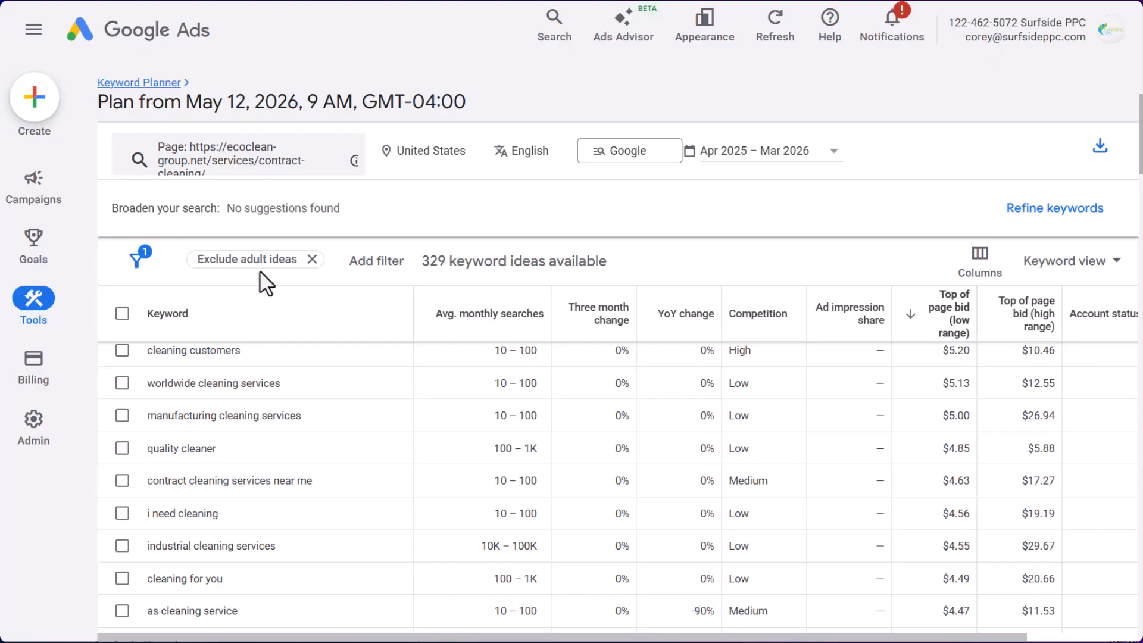
pyautogui.click(232, 162)
pyautogui.hotkey('ctrl', 'a')
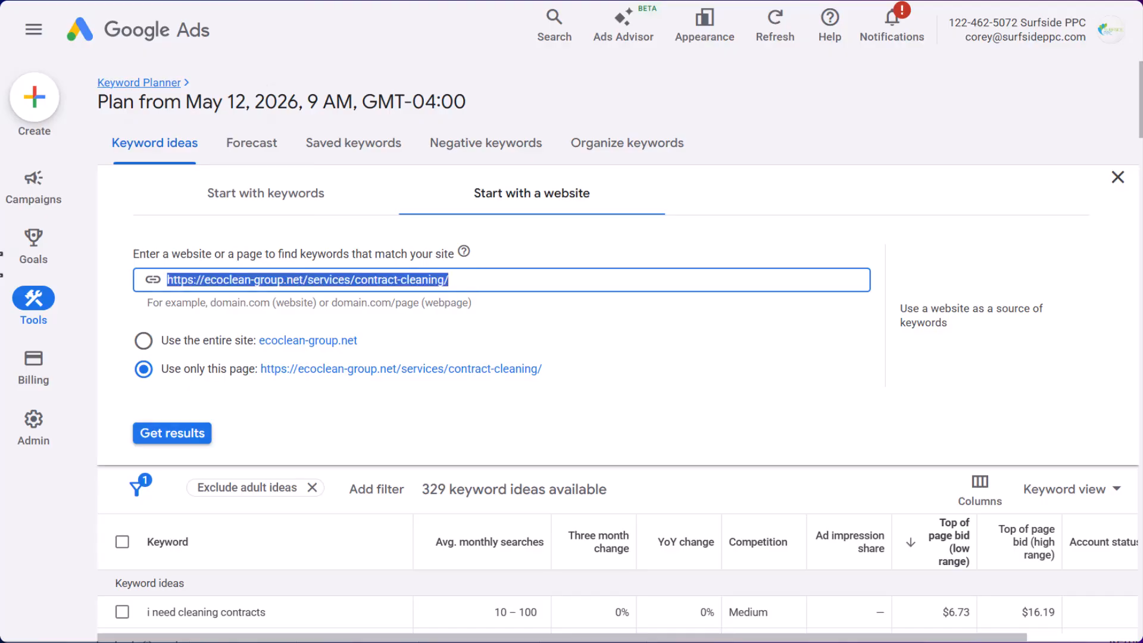
pyautogui.write('https://ecoclean-group.net/technologies/surface-processing/')
pyautogui.click(154, 438)
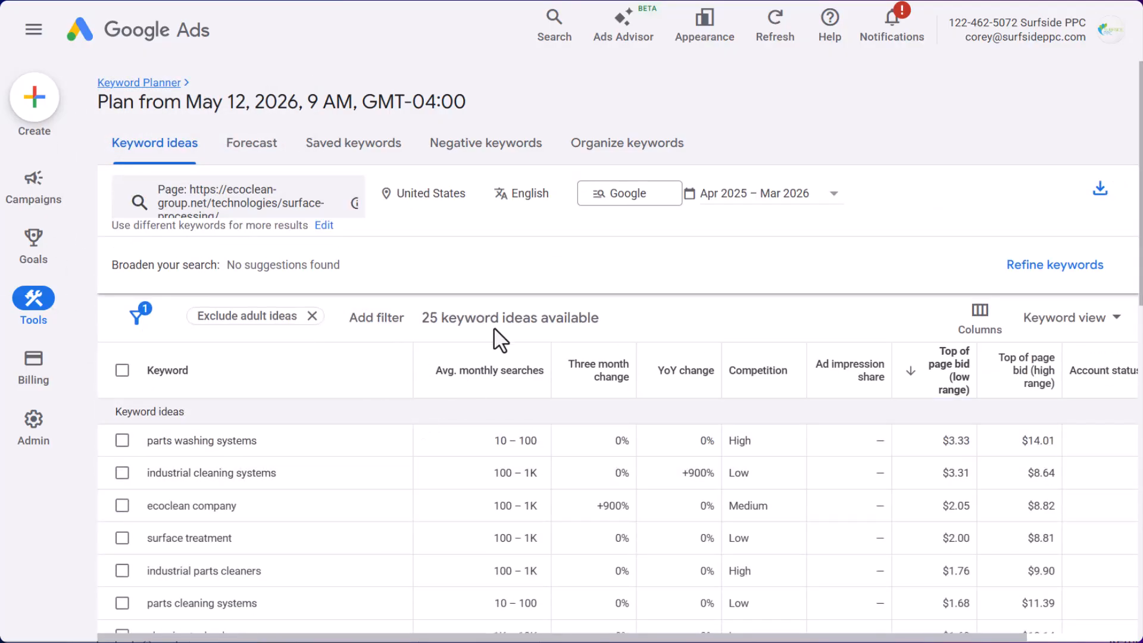
# Look through the keyword ideas for the surface processing page, and switch back to the Ecoclean website to view its industries
pyautogui.scroll(-4, 462, 470)
pyautogui.scroll(-7, 472, 444)
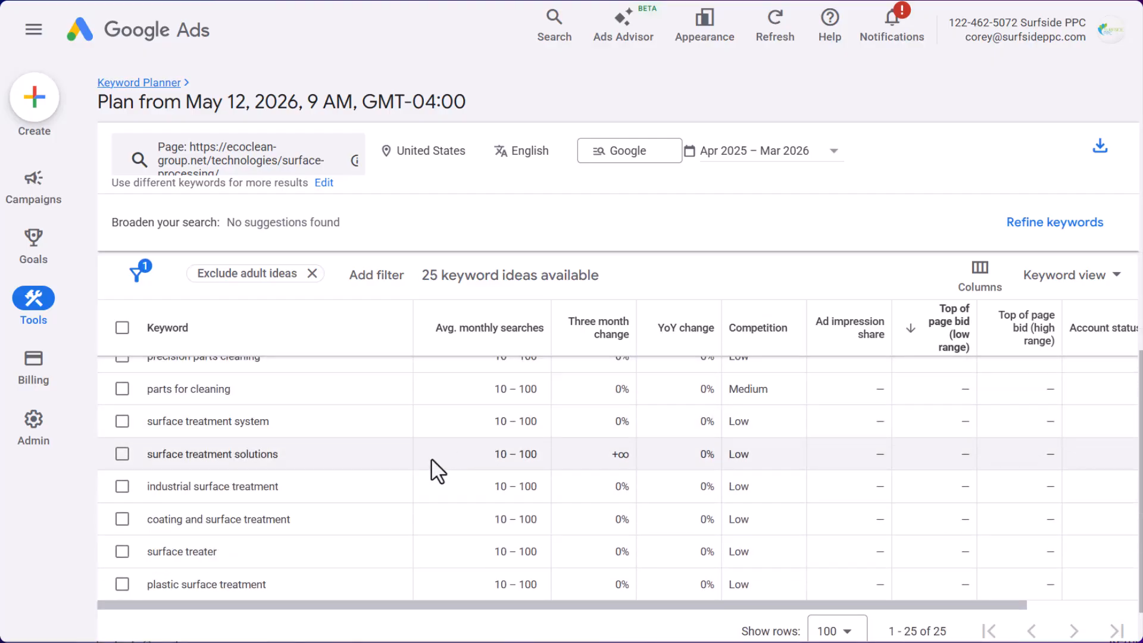
pyautogui.scroll(10, 446, 497)
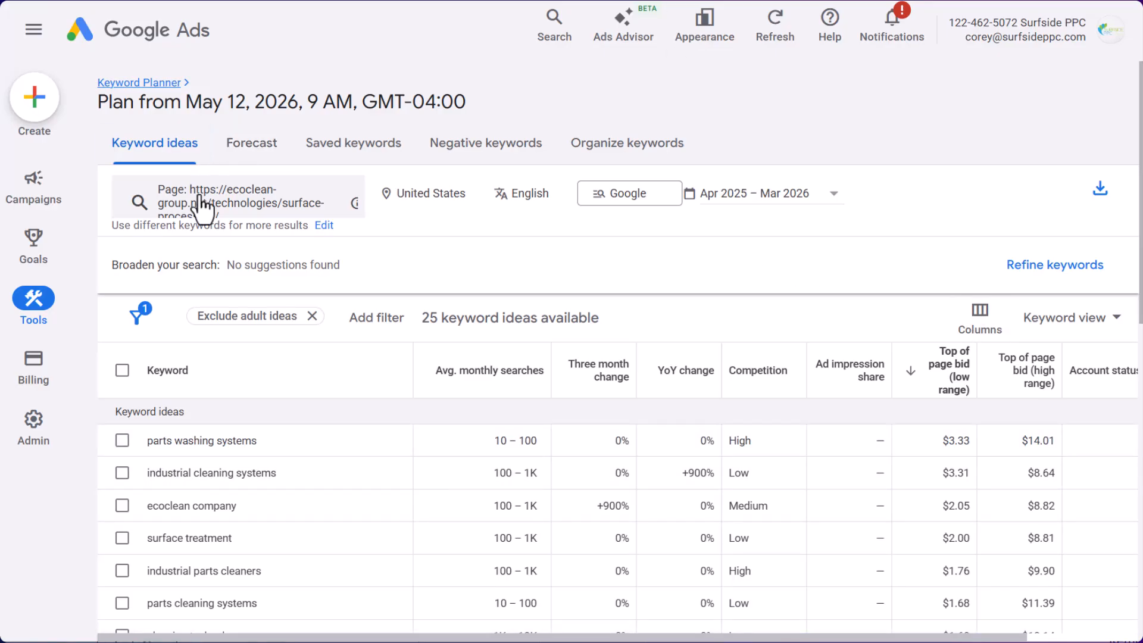
pyautogui.click(121, 373)
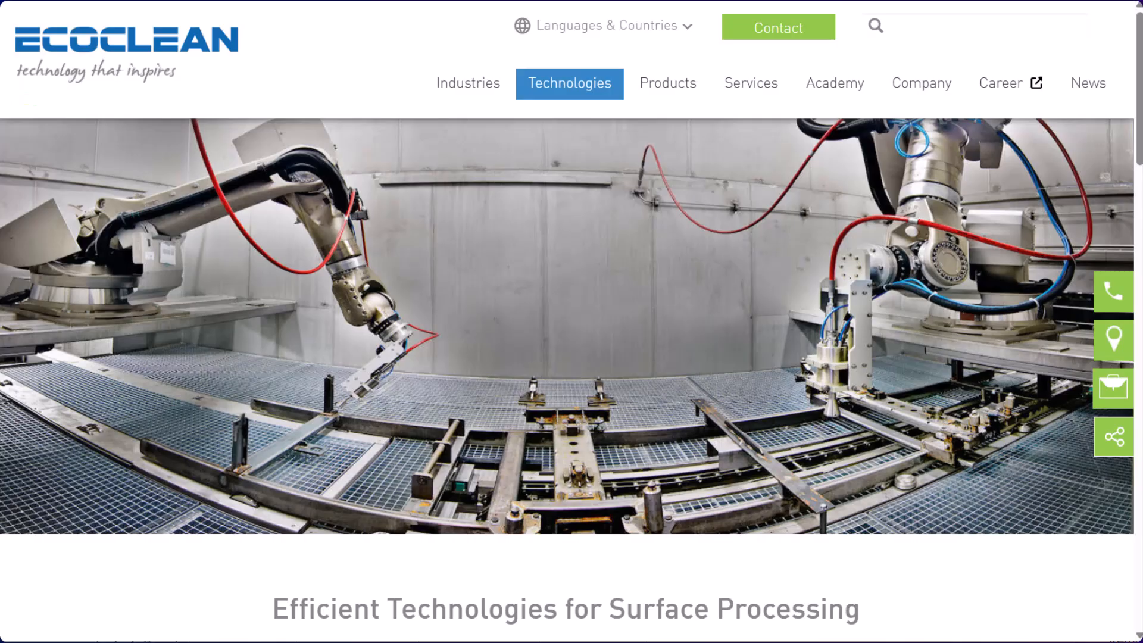
pyautogui.moveTo(470, 110)
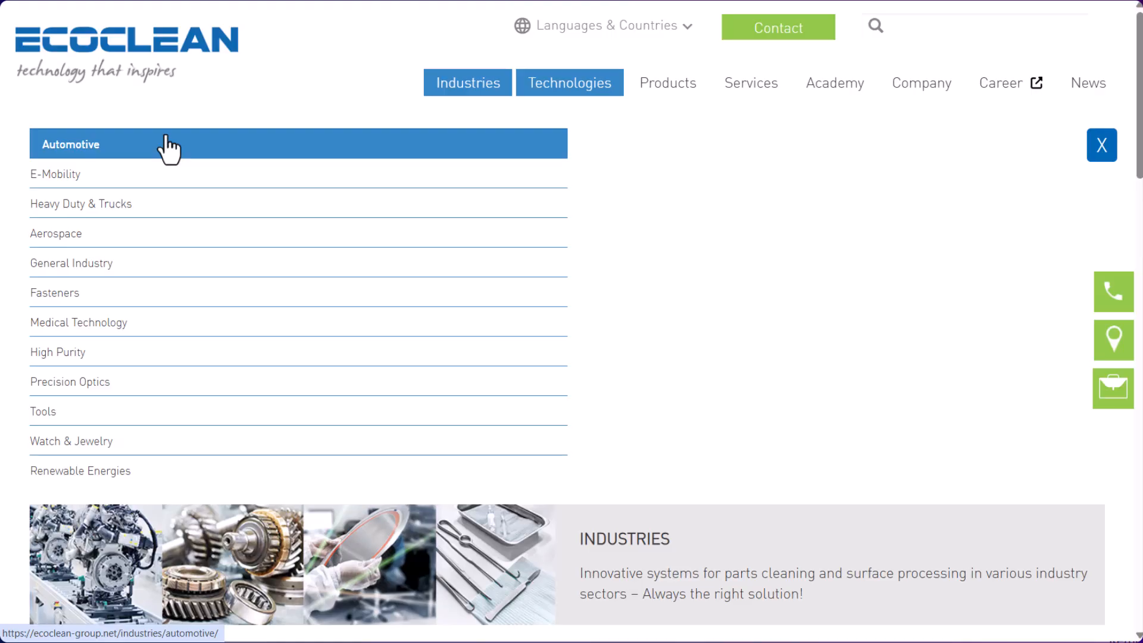
# Search Google for "sustainable dining table and chairs"
pyautogui.hotkey('ctrl', 'l')
pyautogui.write('sustain')
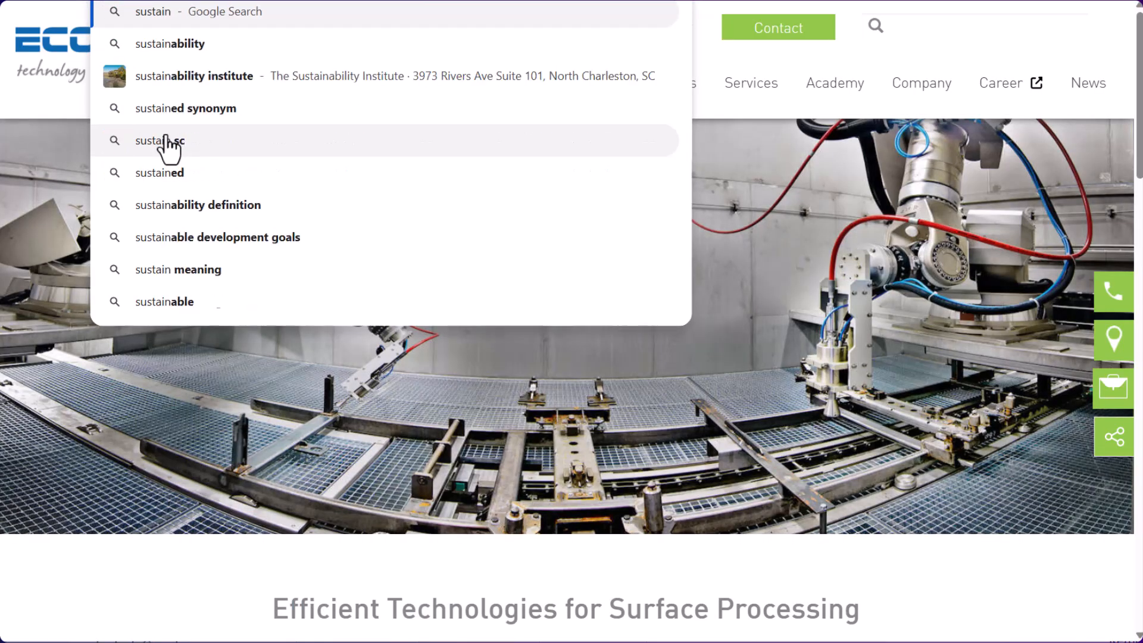
pyautogui.write('able furniture brands')
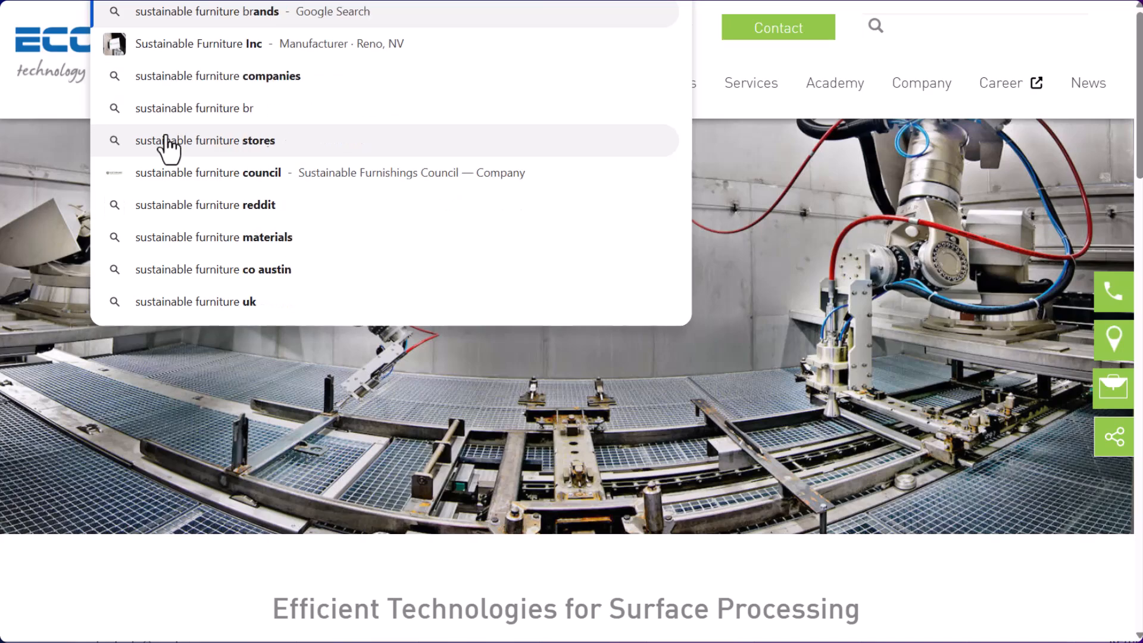
pyautogui.press('BackSpace')
pyautogui.press('BackSpace')
pyautogui.press('BackSpace')
pyautogui.press('BackSpace')
pyautogui.press('BackSpace')
pyautogui.press('BackSpace')
pyautogui.press('BackSpace')
pyautogui.press('BackSpace')
pyautogui.press('BackSpace')
pyautogui.press('BackSpace')
pyautogui.press('BackSpace')
pyautogui.press('BackSpace')
pyautogui.press('BackSpace')
pyautogui.press('BackSpace')
pyautogui.press('BackSpace')
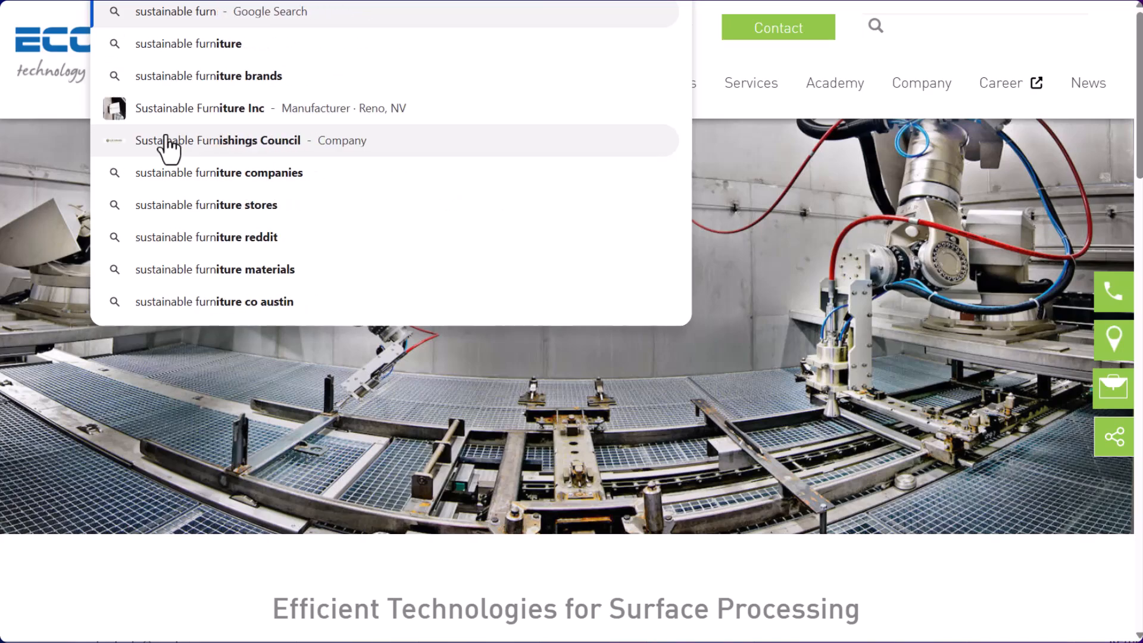
pyautogui.press('BackSpace')
pyautogui.write('dining table')
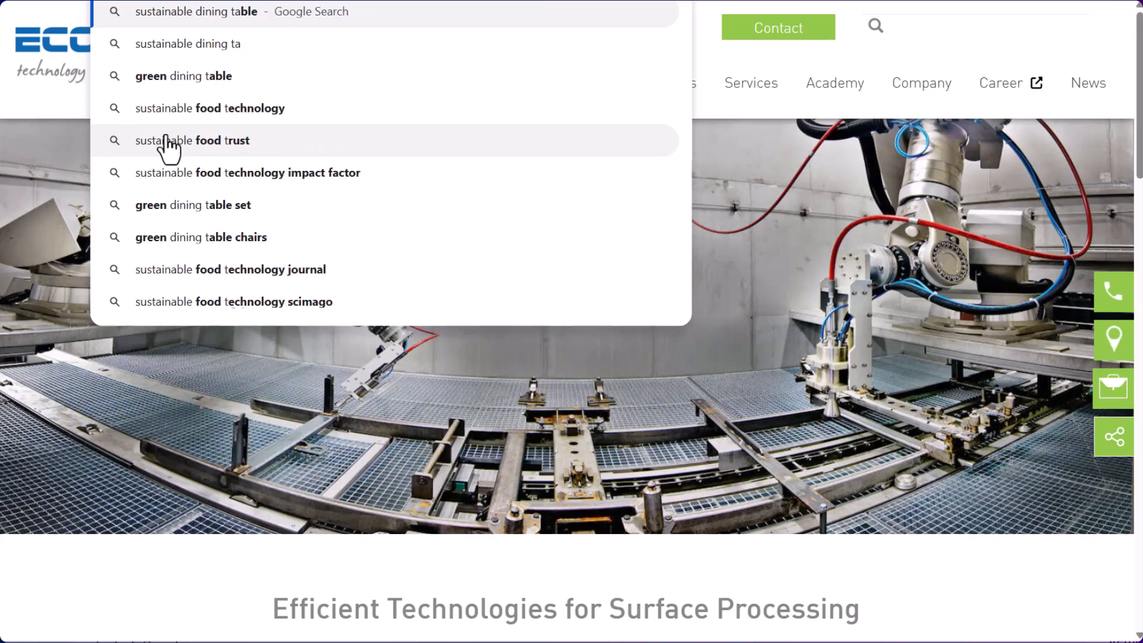
pyautogui.write(' and chairs')
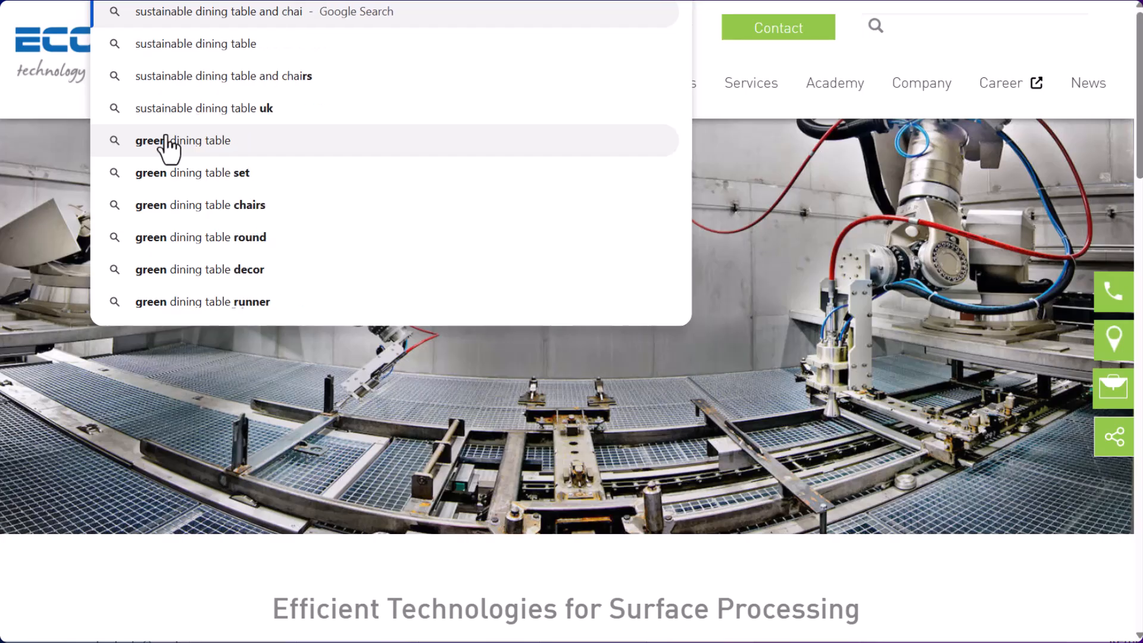
pyautogui.press('Return')
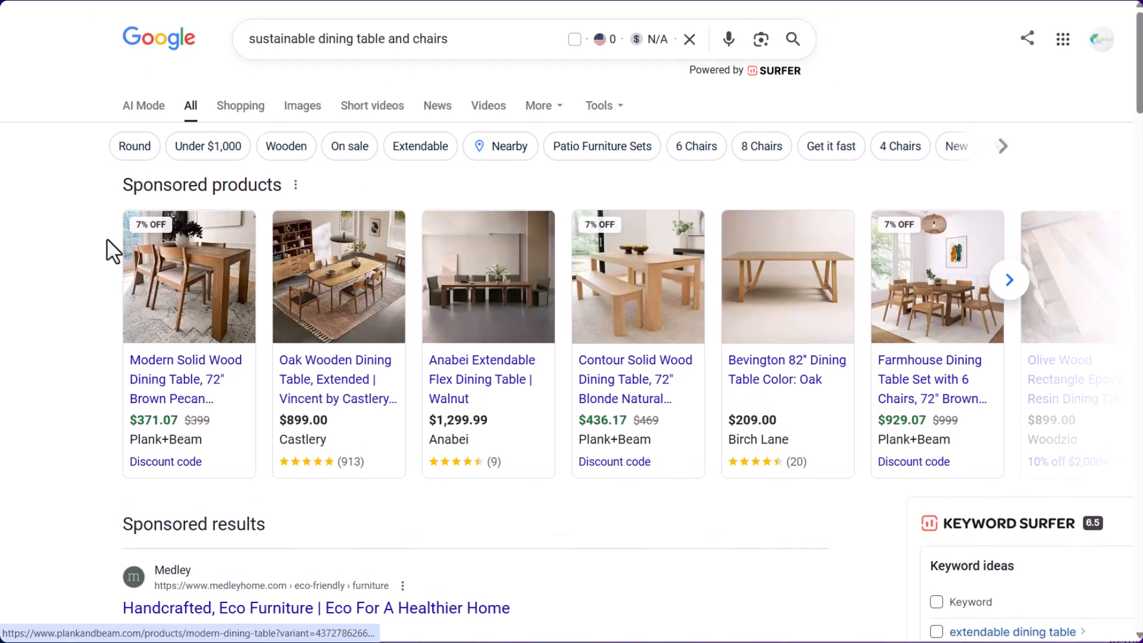
# Examine the sponsored results for companies that sell sustainable dining furniture
pyautogui.scroll(-4, 81, 262)
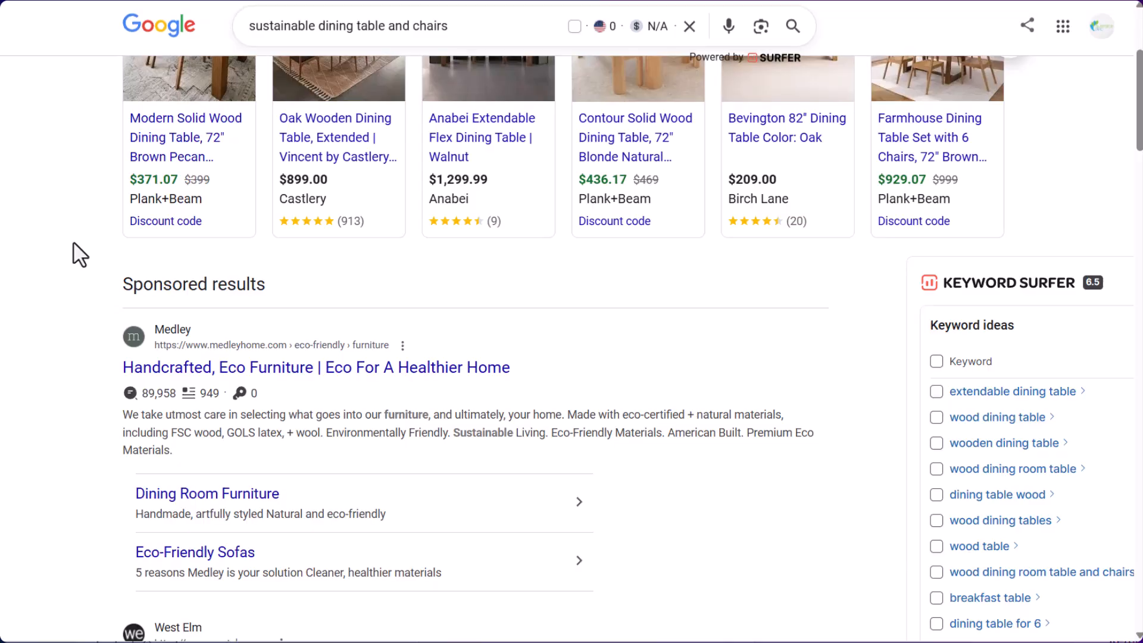
pyautogui.scroll(-5, 81, 257)
pyautogui.scroll(3, 81, 257)
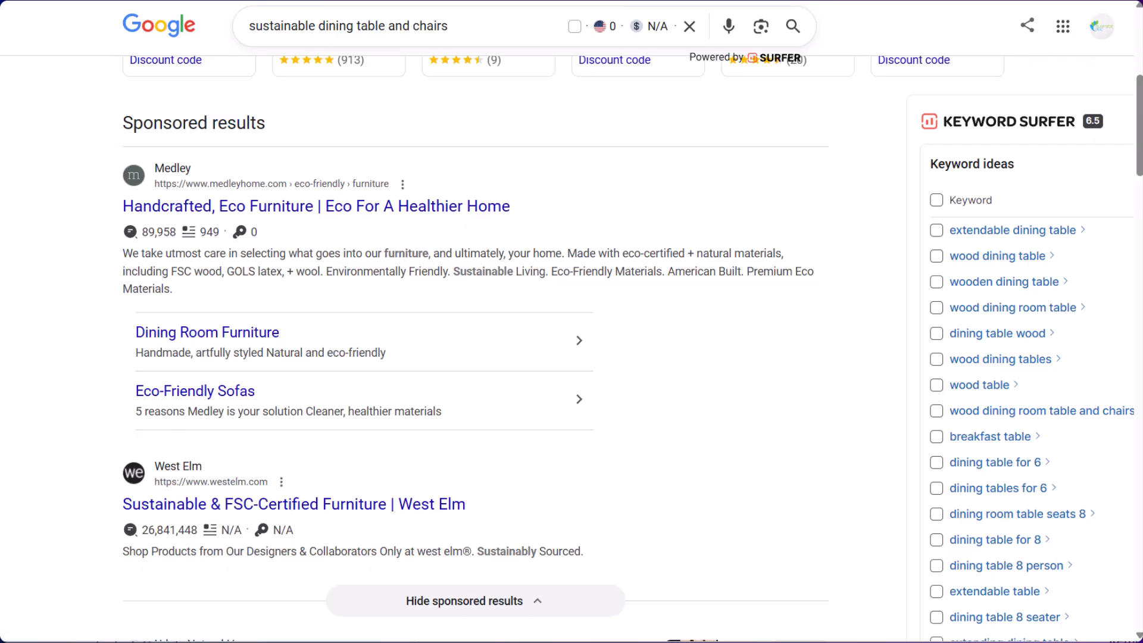
# Open westelm.com in a new tab and dismiss the sign-up pop-up
pyautogui.rightClick(84, 0)
pyautogui.click(123, 1)
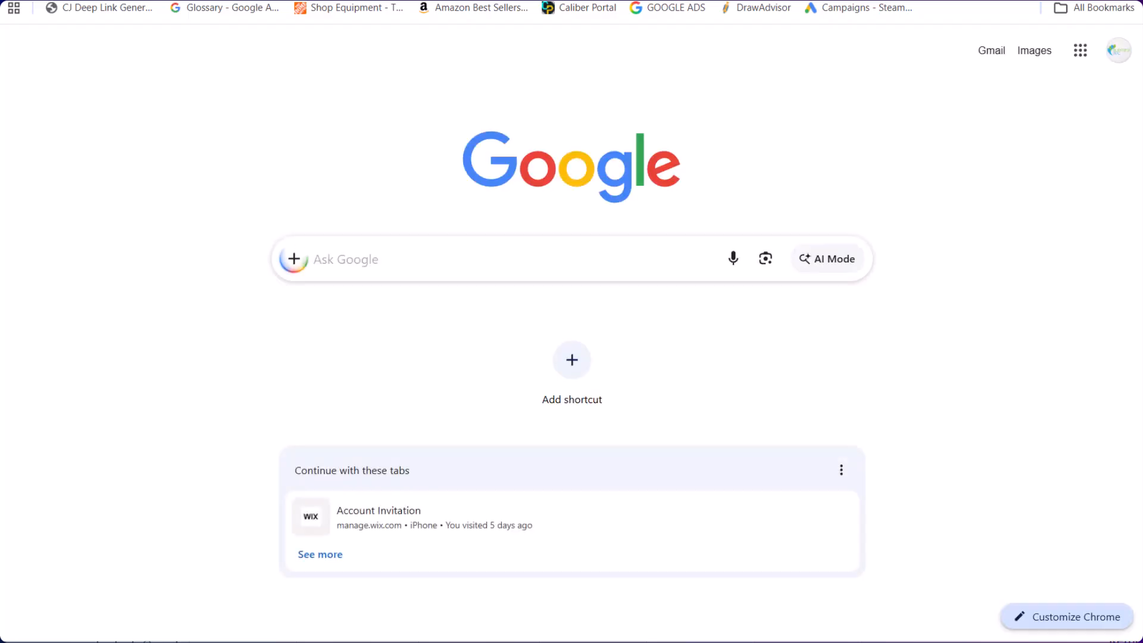
pyautogui.write('westelm.com')
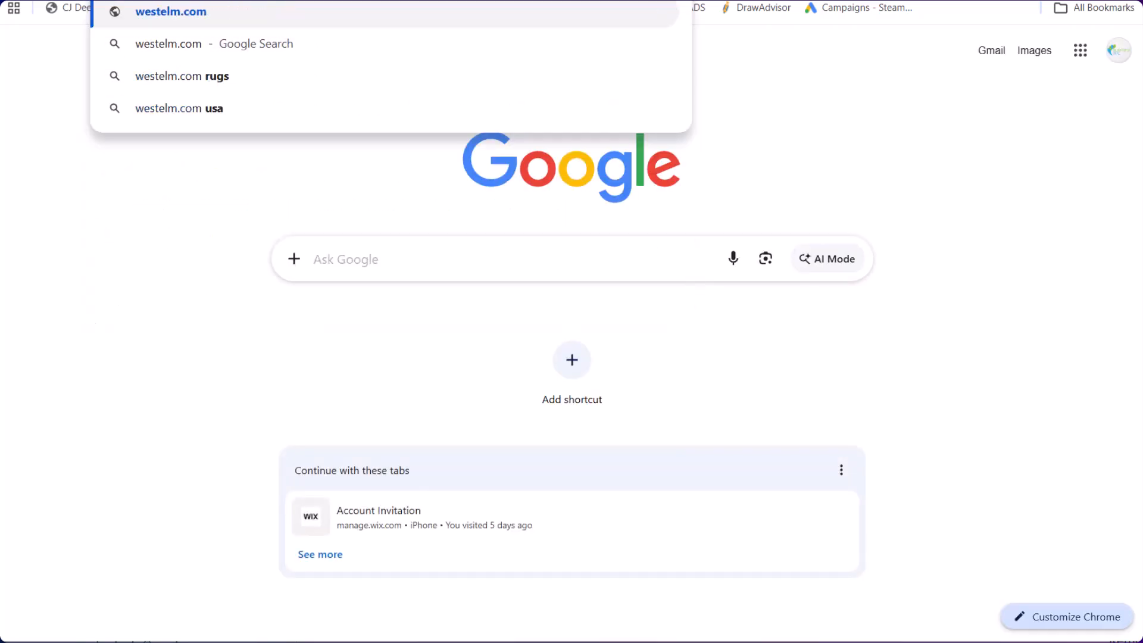
pyautogui.press('Return')
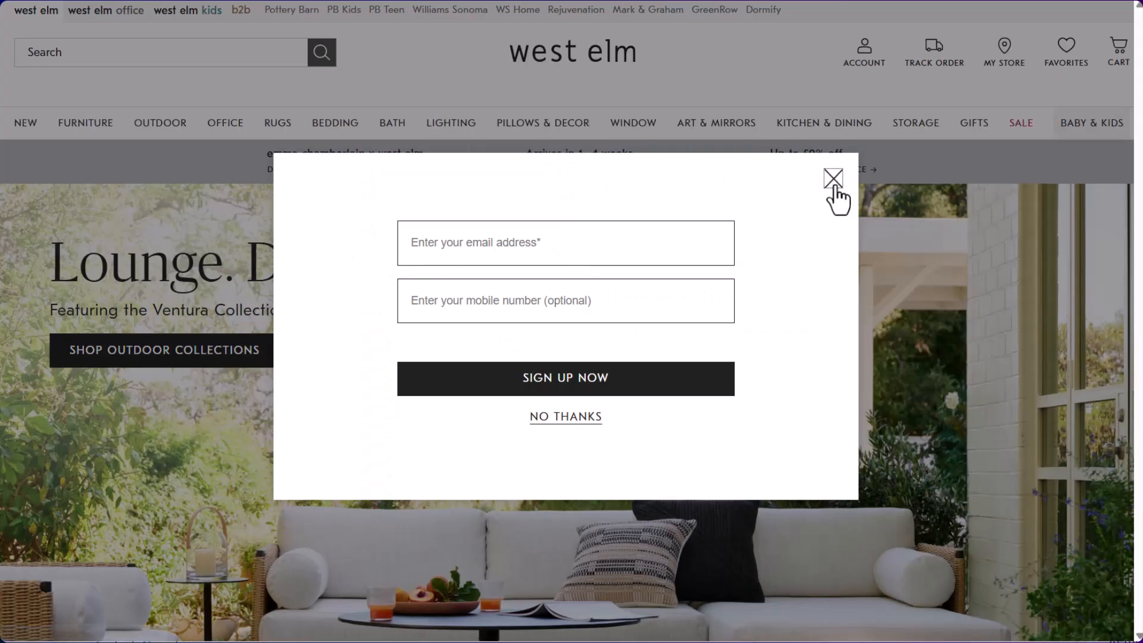
pyautogui.click(833, 181)
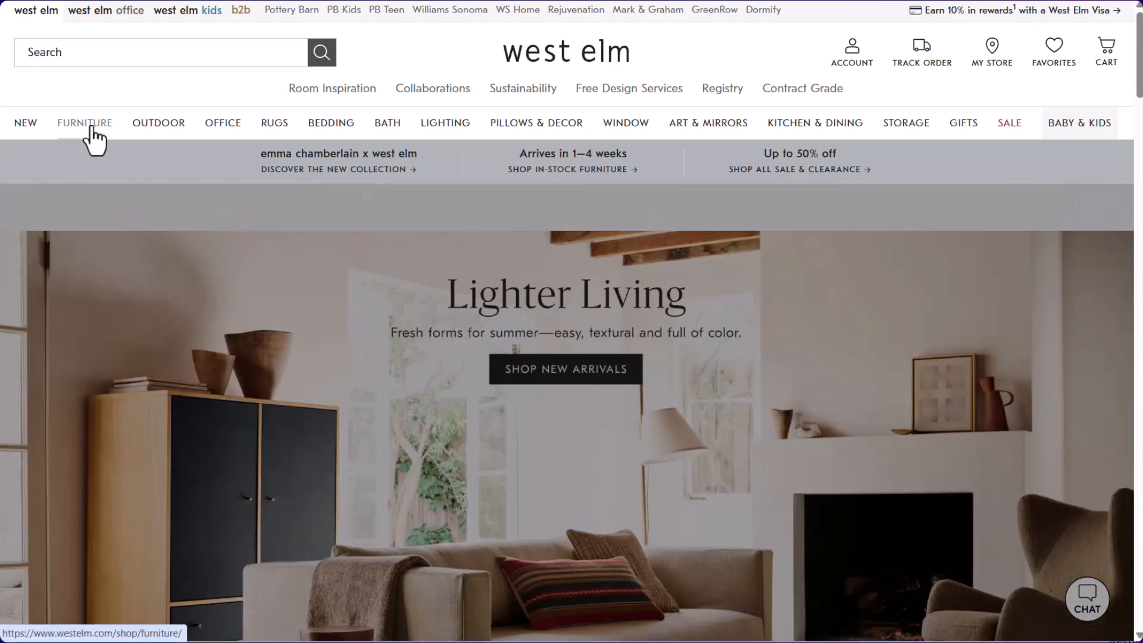
# Open West Elm's Bookcases furniture category and look through the bookshelf and shelving products
pyautogui.moveTo(91, 129)
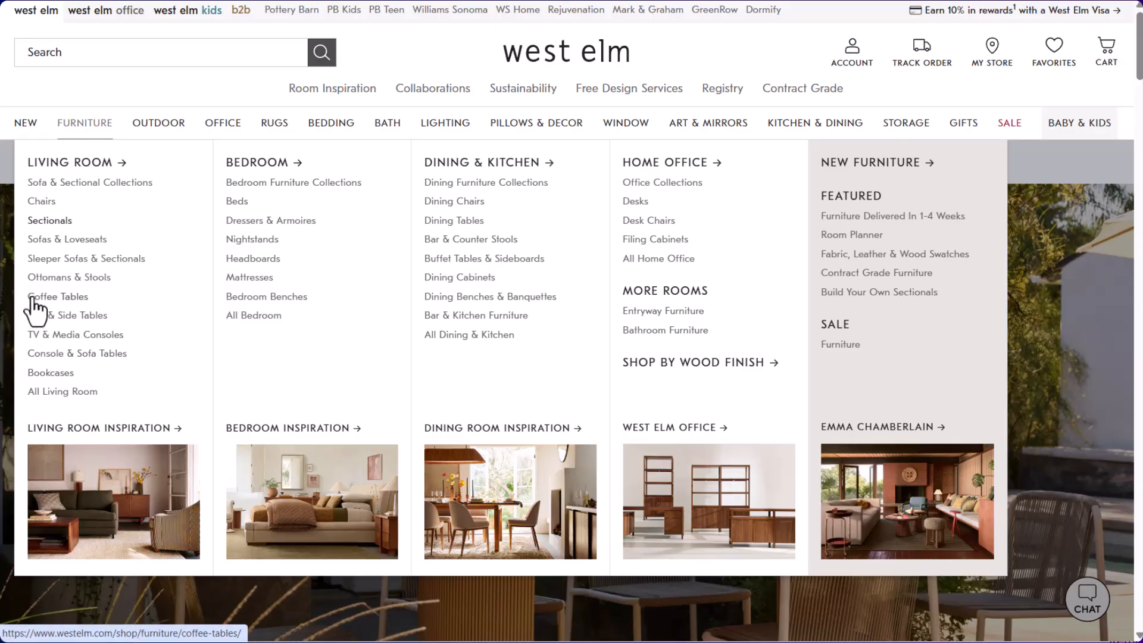
pyautogui.click(52, 375)
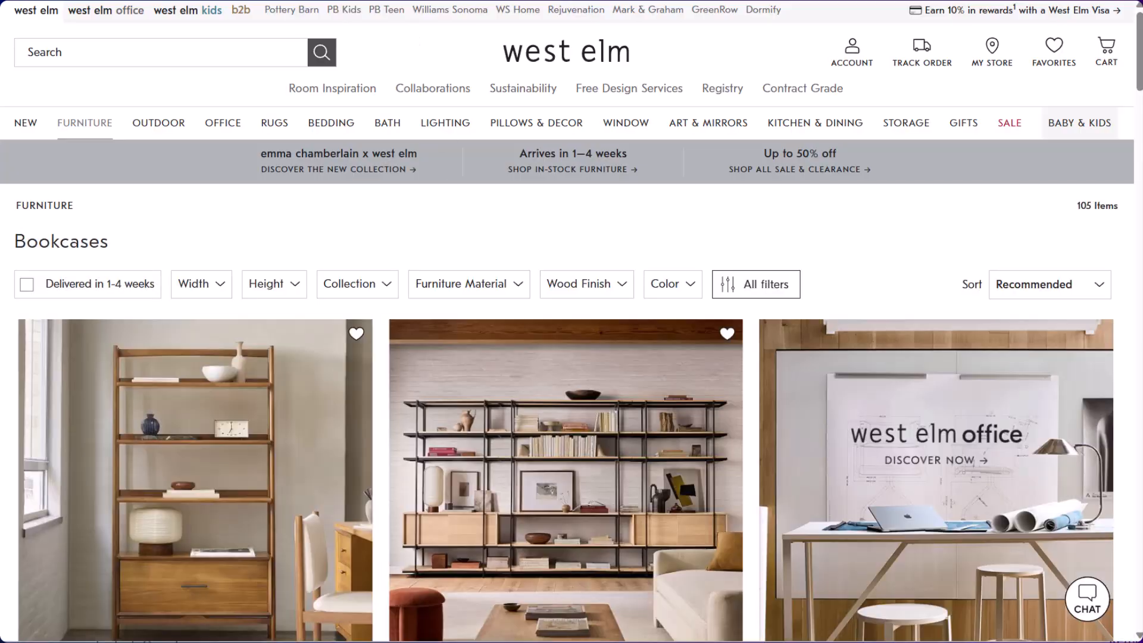
pyautogui.scroll(-4, 833, 286)
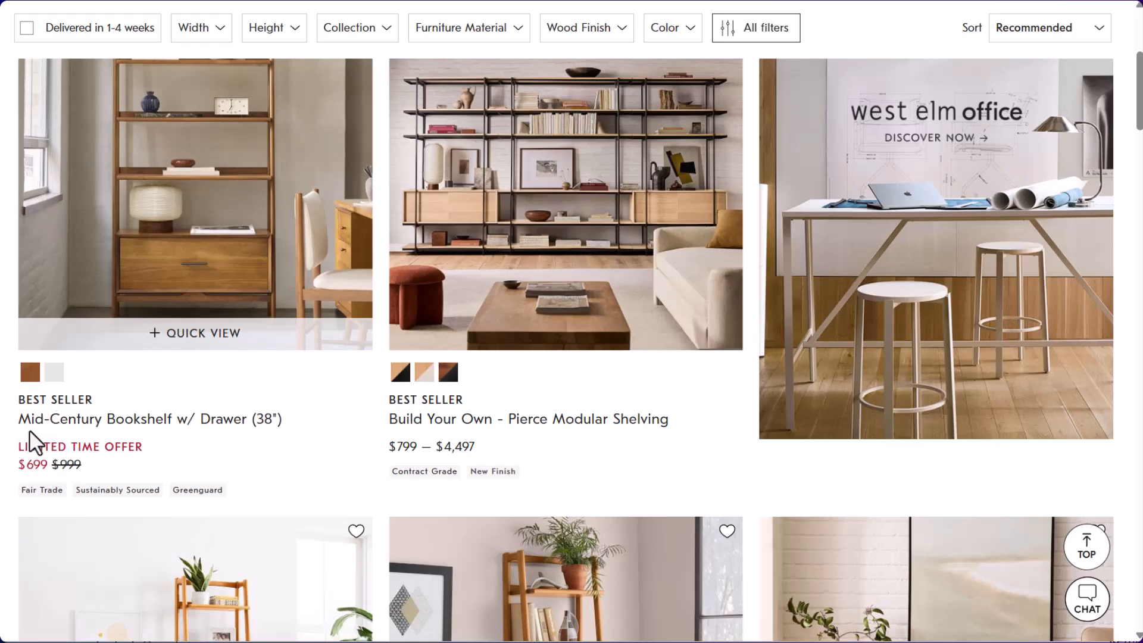
pyautogui.scroll(-8, 339, 378)
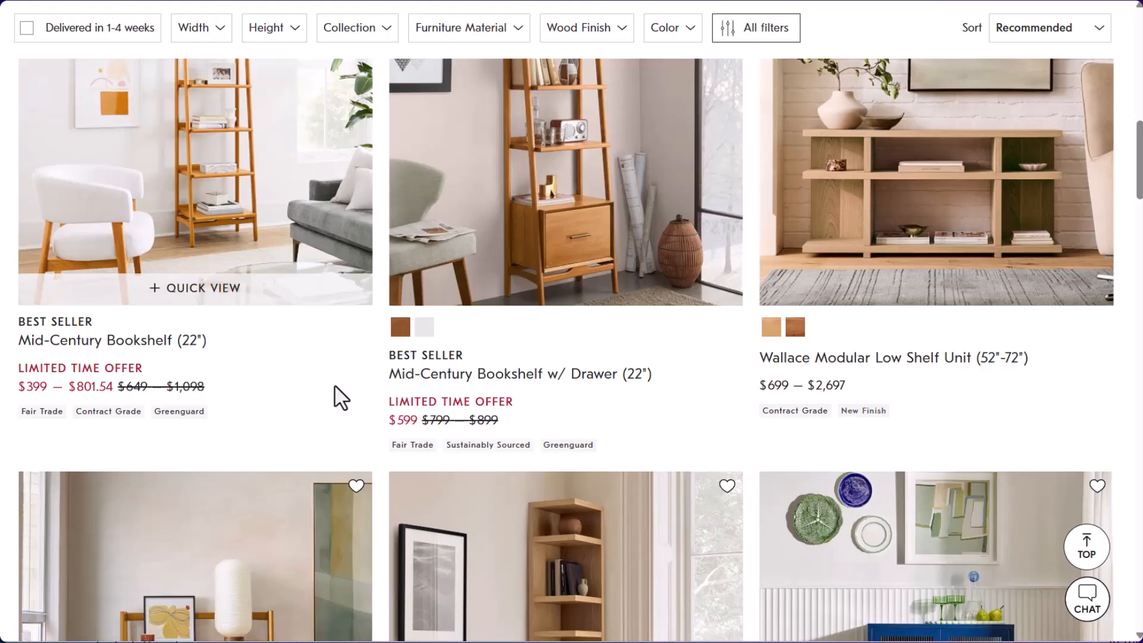
pyautogui.scroll(-5, 926, 383)
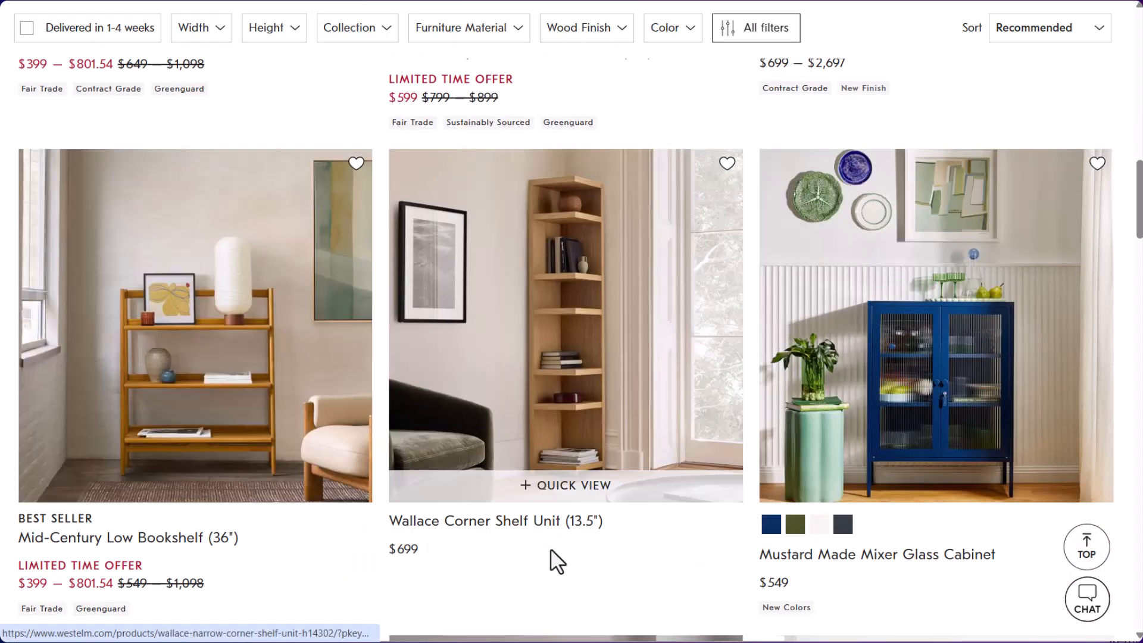
pyautogui.scroll(5, 526, 576)
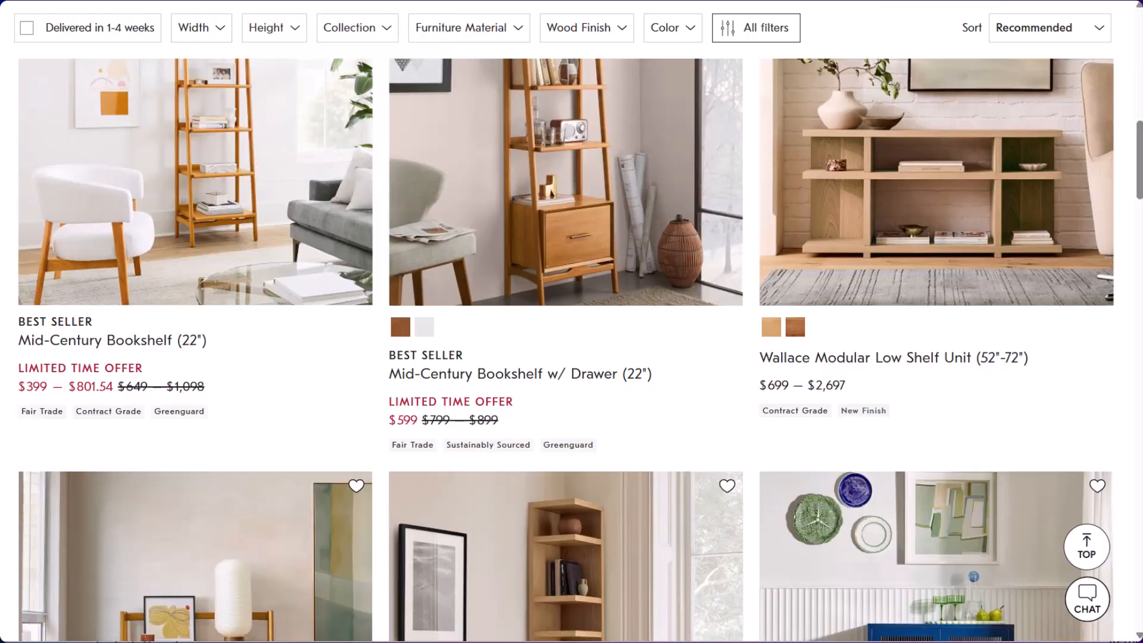
pyautogui.hotkey('ctrl', 'l')
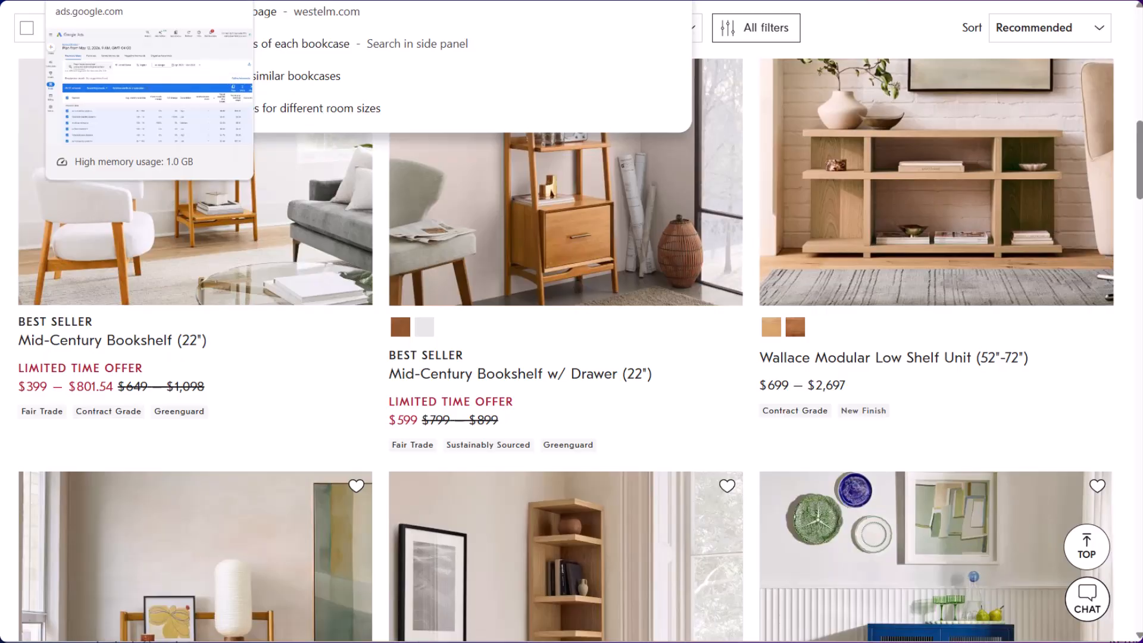
pyautogui.click(95, 2)
pyautogui.click(184, 210)
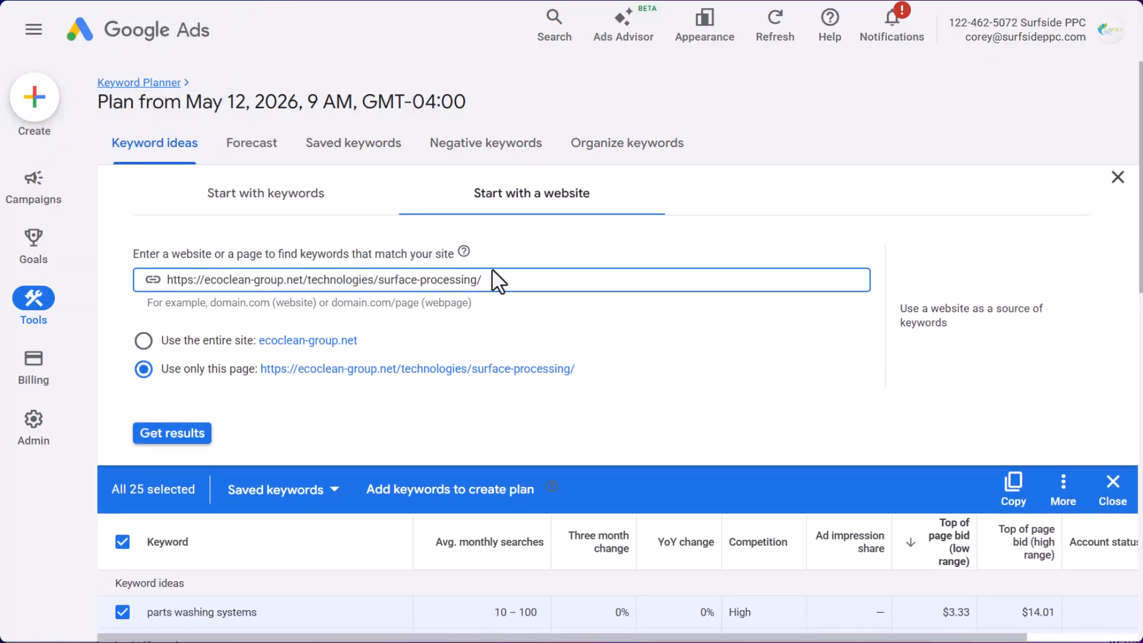
pyautogui.moveTo(499, 279); pyautogui.dragTo(123, 266)
pyautogui.write('https://www.westelm.com/shop/furniture/living-room-bookcases/')
pyautogui.click(166, 441)
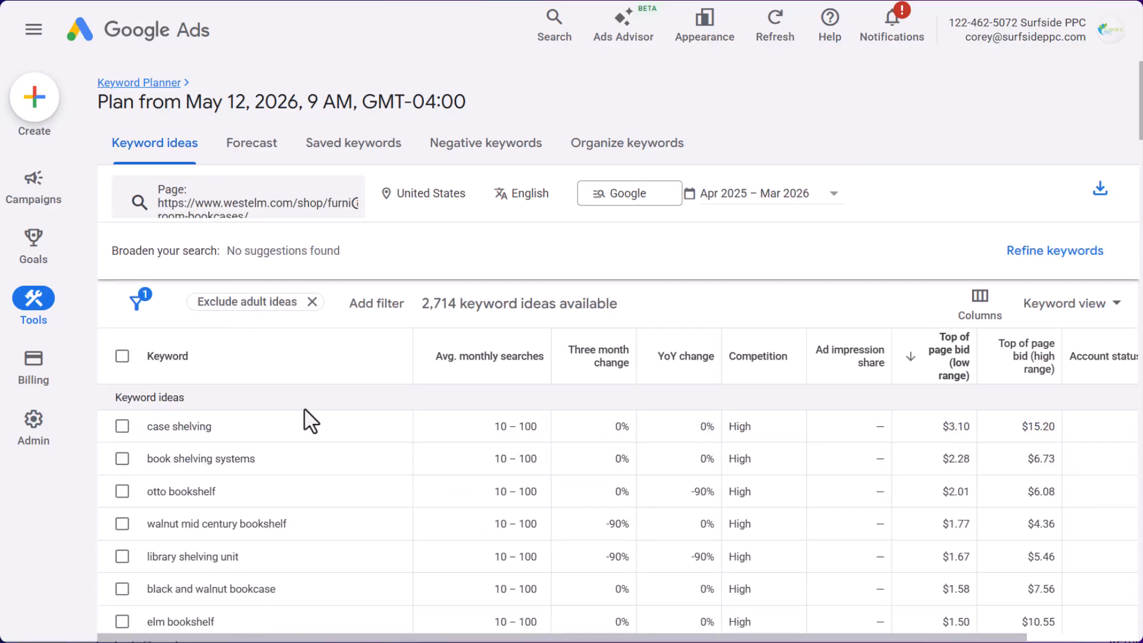
# Examine the bookcase keyword ideas with the highest low-range bids, including "walnut mid century bookshelf"
pyautogui.scroll(-1, 631, 518)
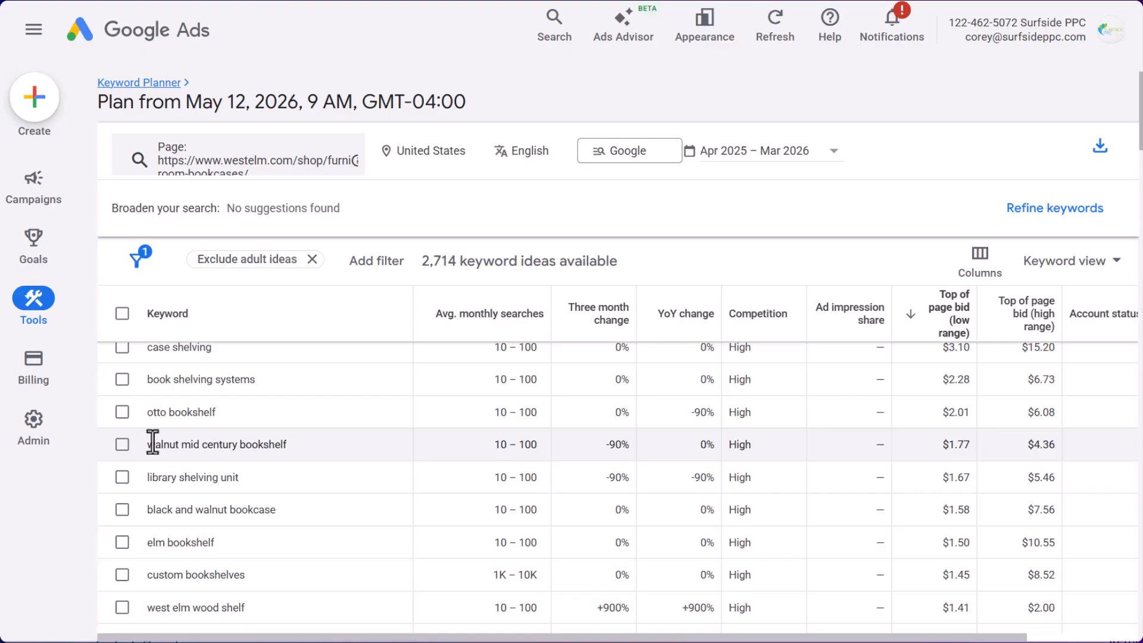
pyautogui.scroll(2, 152, 441)
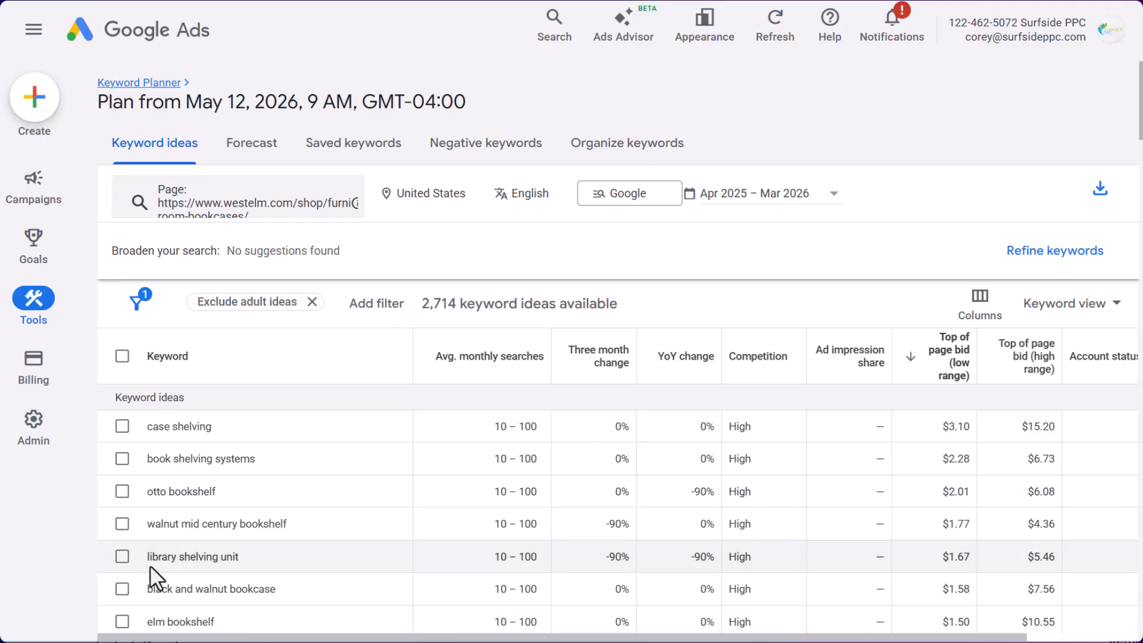
pyautogui.scroll(-2, 149, 506)
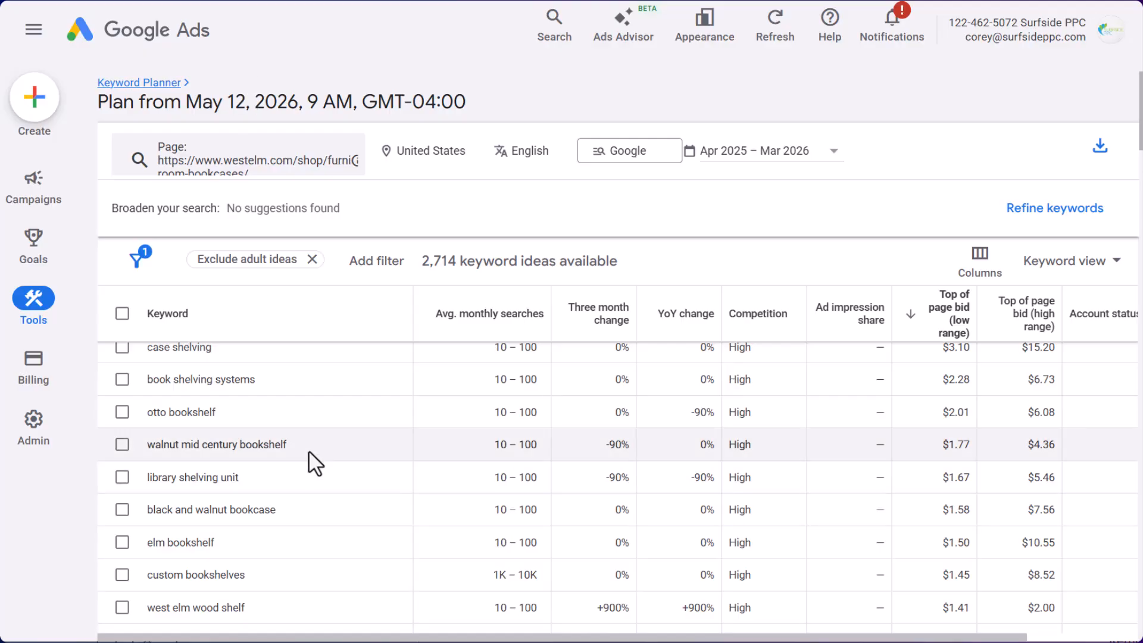
pyautogui.moveTo(288, 445); pyautogui.dragTo(160, 454)
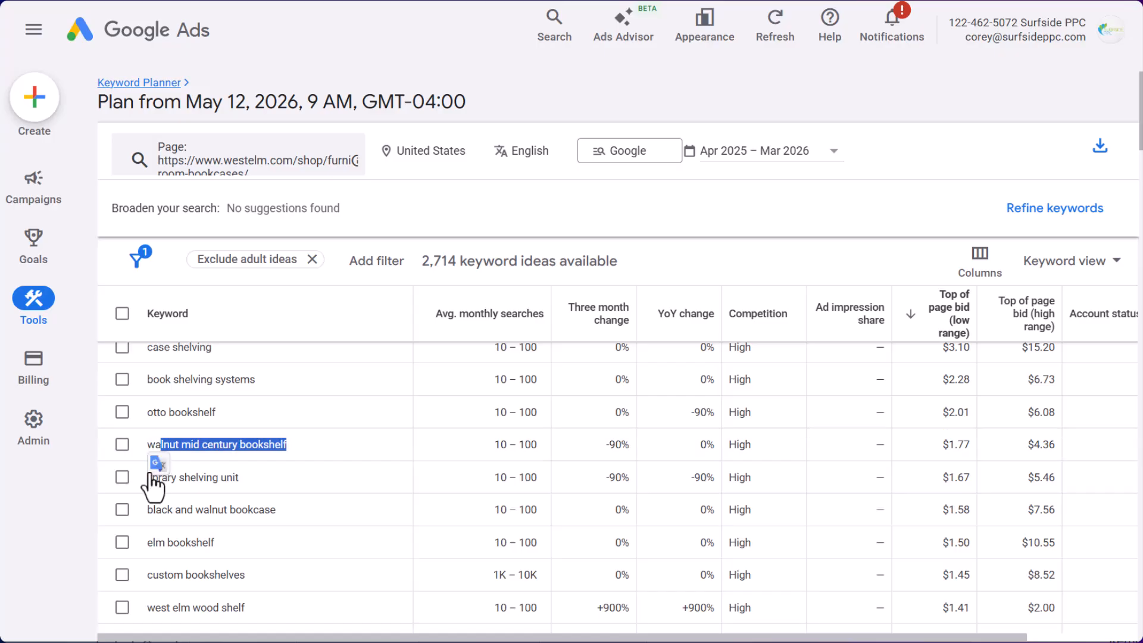
pyautogui.click(234, 481)
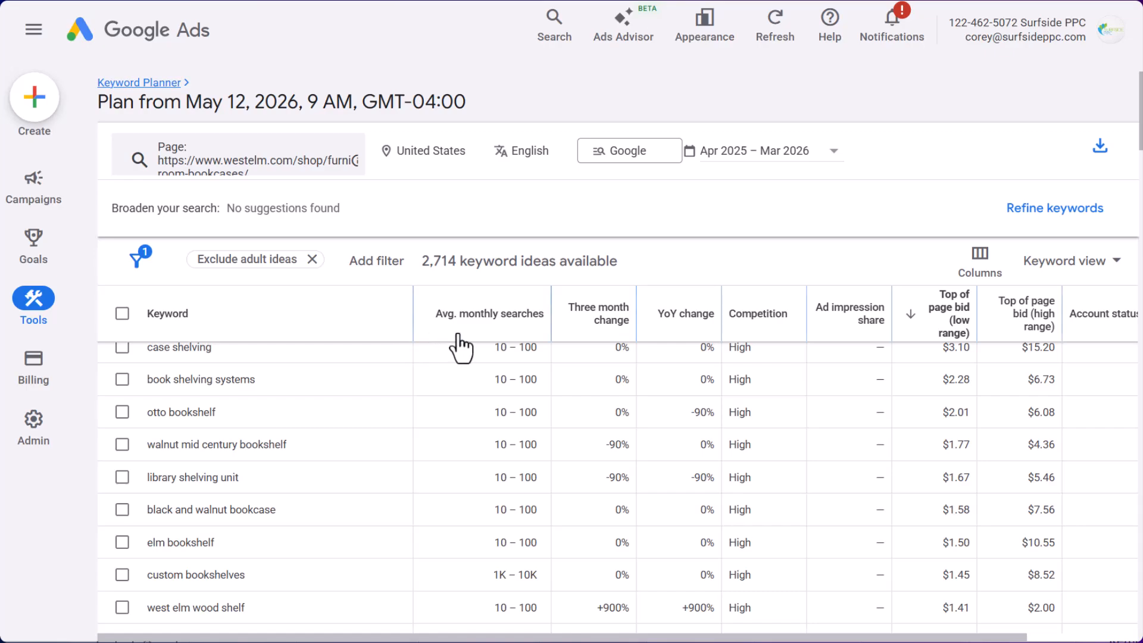
# Sort the keyword ideas by highest average monthly searches and examine the "white bookshelves" keyword
pyautogui.click(433, 332)
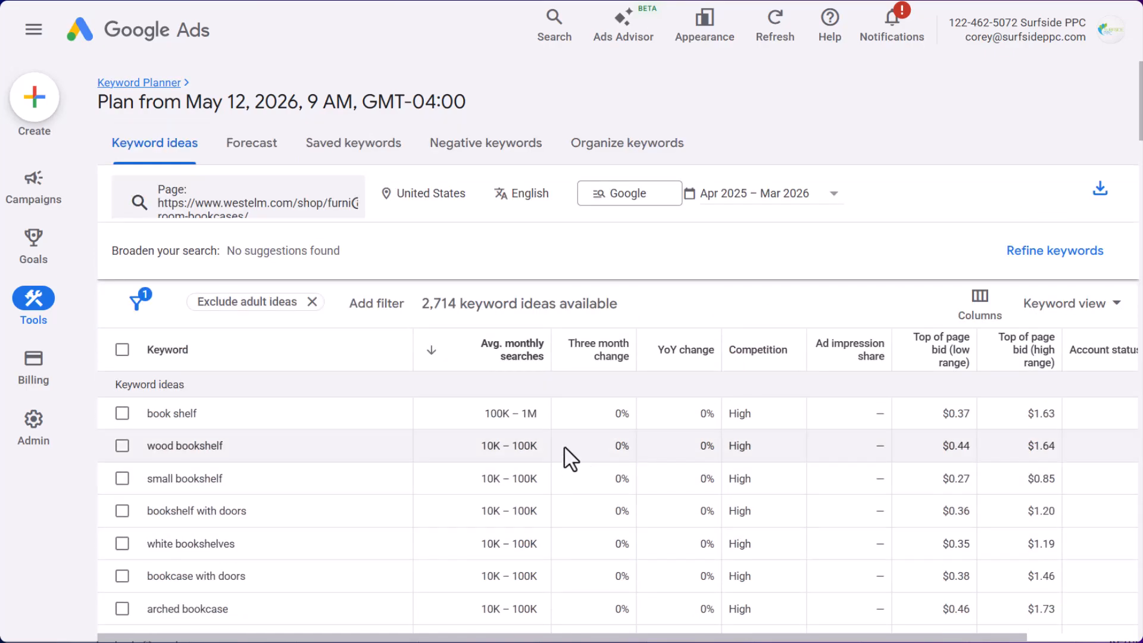
pyautogui.scroll(-1, 570, 459)
pyautogui.moveTo(236, 465); pyautogui.dragTo(161, 463)
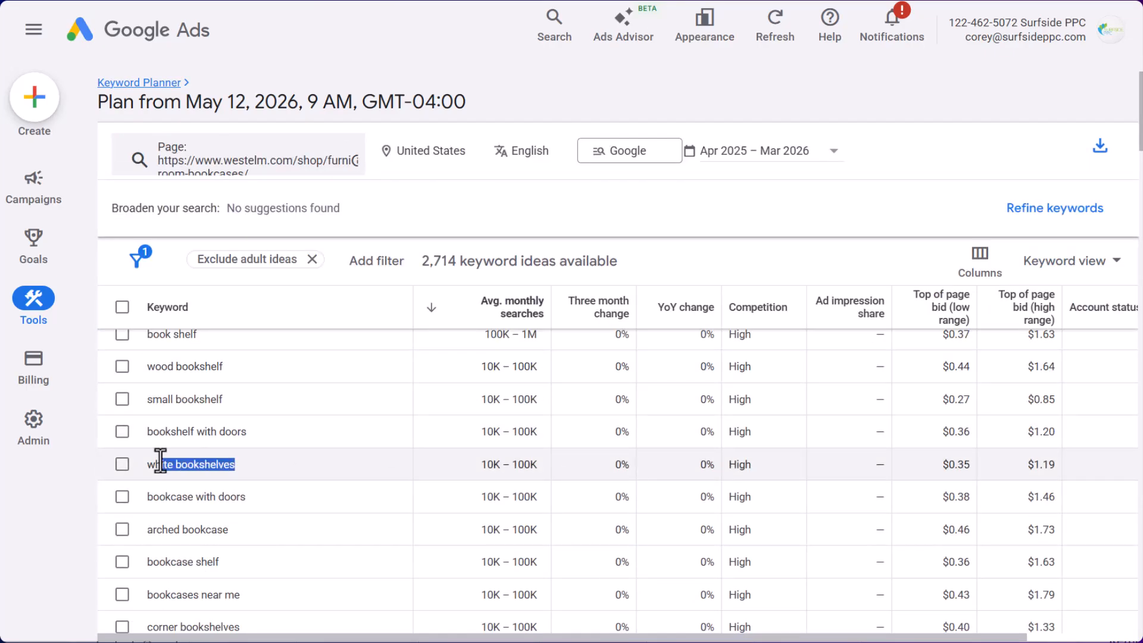
pyautogui.click(283, 470)
# Return to West Elm's Bookcases page and filter the products by the color White
pyautogui.click(119, 1)
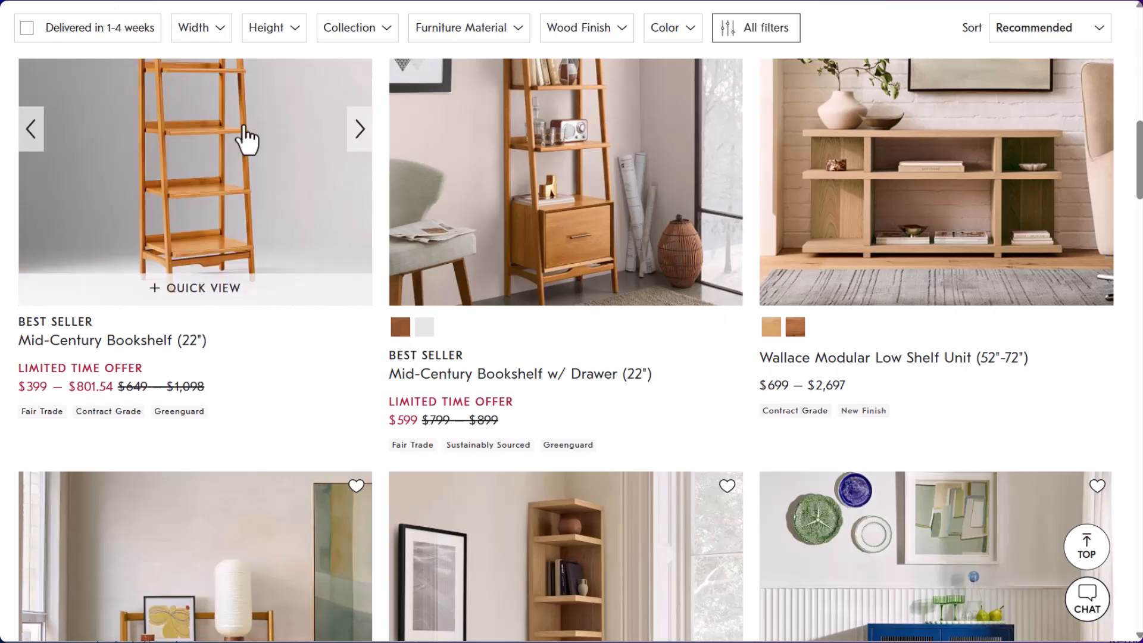
pyautogui.scroll(8, 247, 143)
pyautogui.scroll(4, 247, 143)
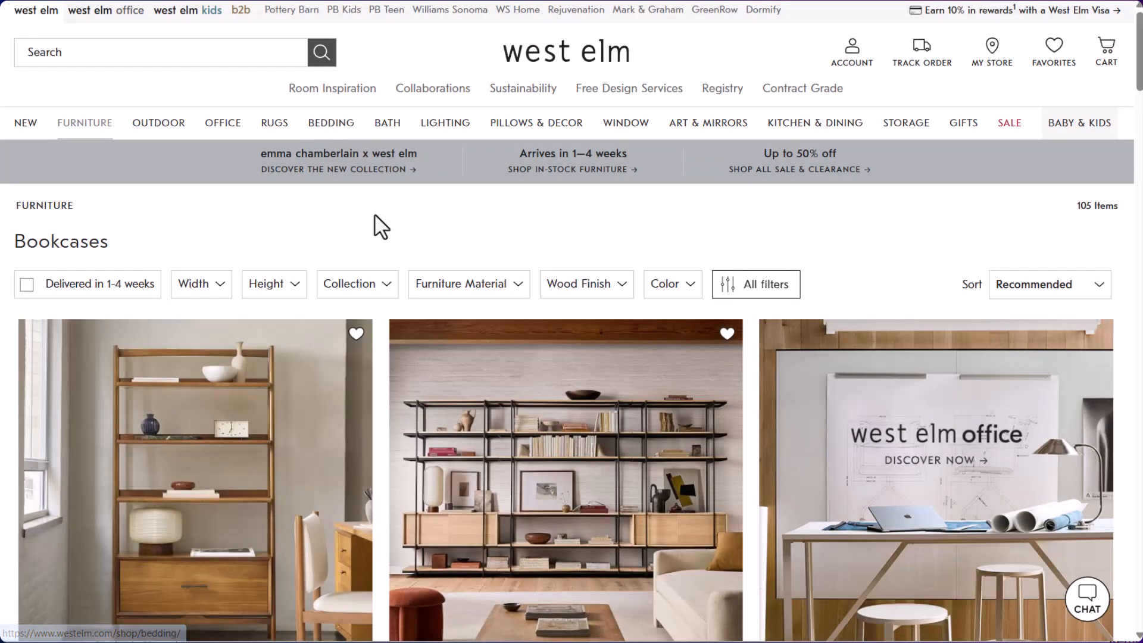
pyautogui.click(690, 286)
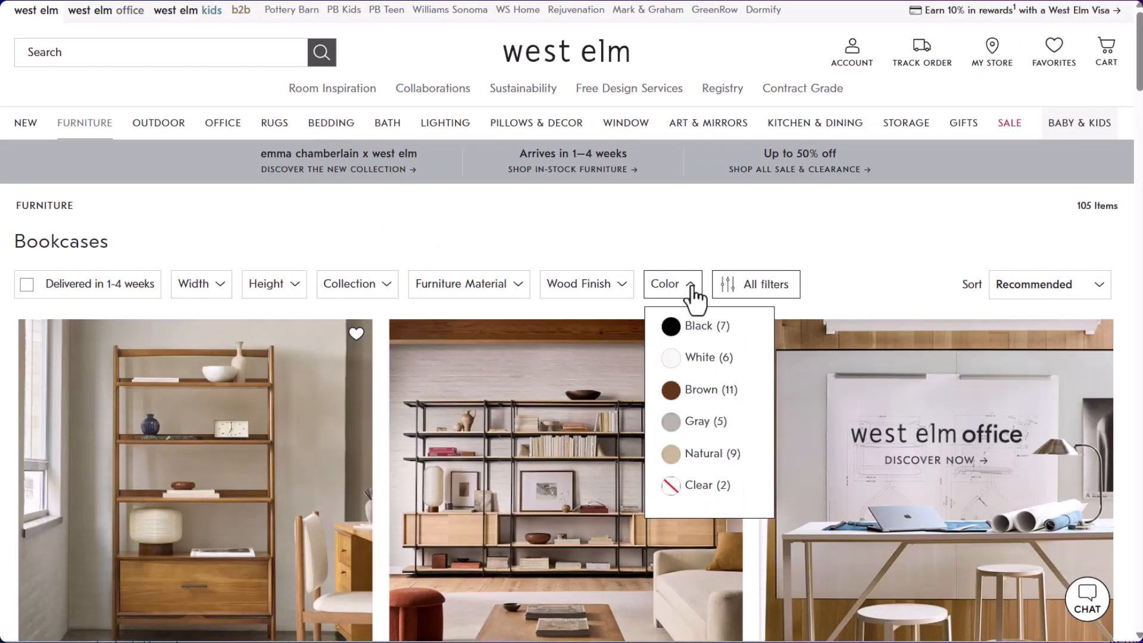
pyautogui.click(696, 359)
# Look through the White Bookcases page for how well its products match the white bookshelves keyword
pyautogui.scroll(-12, 539, 375)
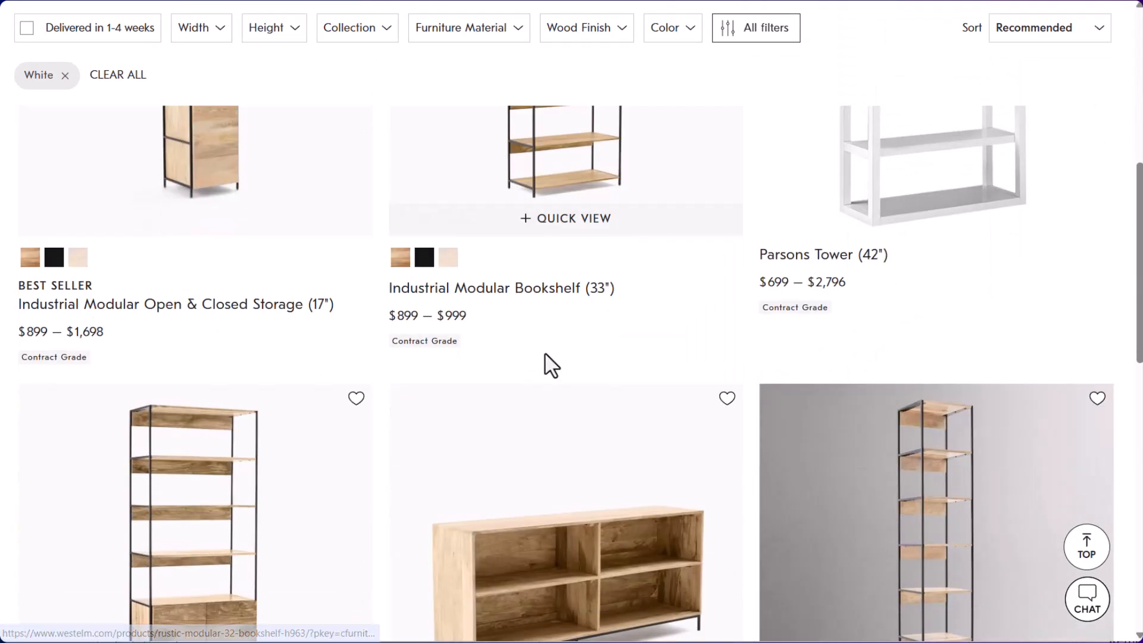
pyautogui.scroll(-7, 551, 358)
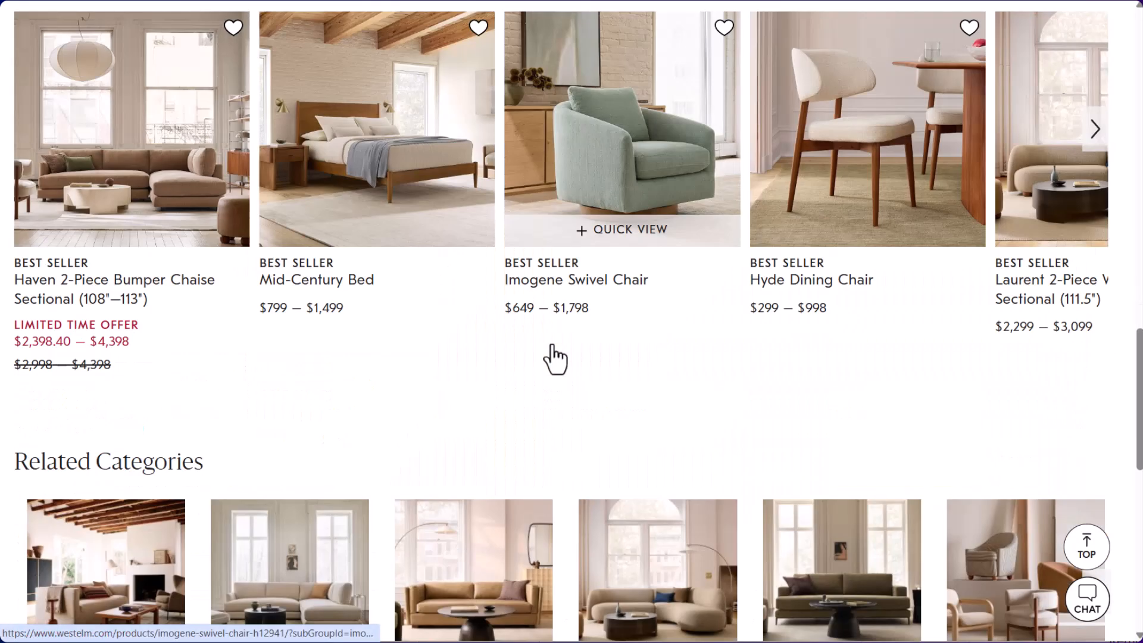
pyautogui.scroll(10, 554, 356)
pyautogui.scroll(10, 553, 357)
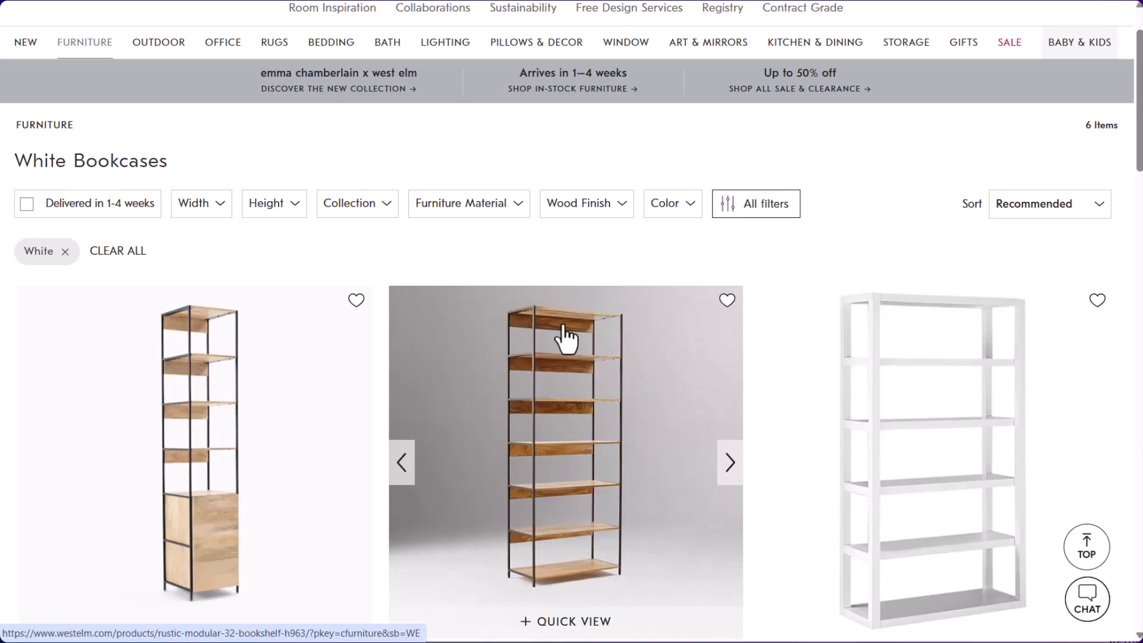
pyautogui.scroll(-10, 566, 340)
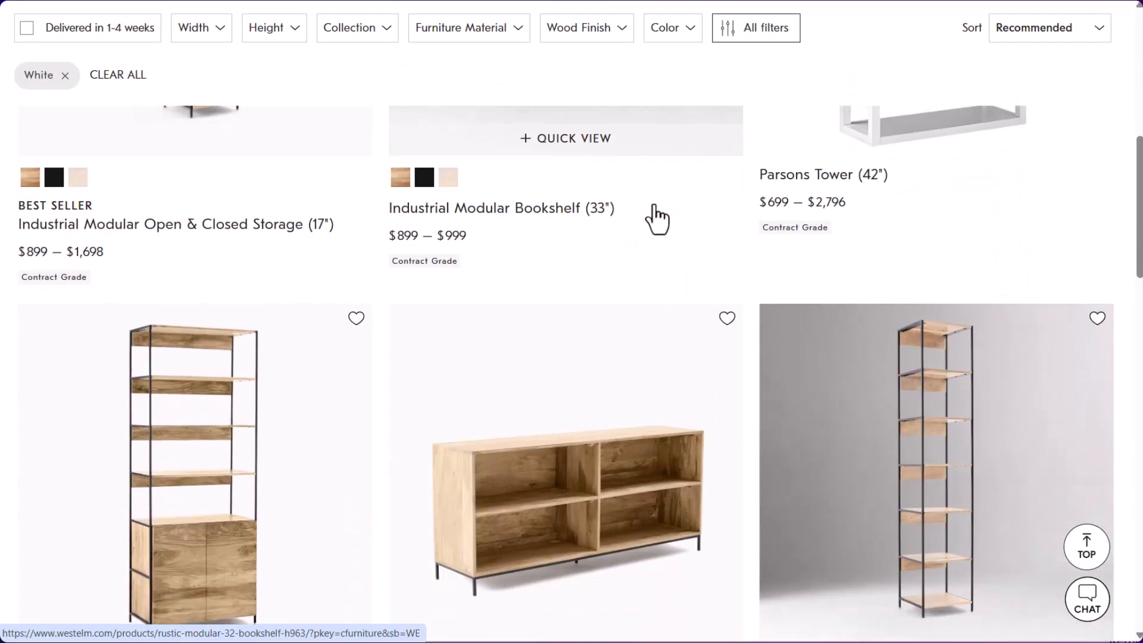
pyautogui.scroll(10, 653, 192)
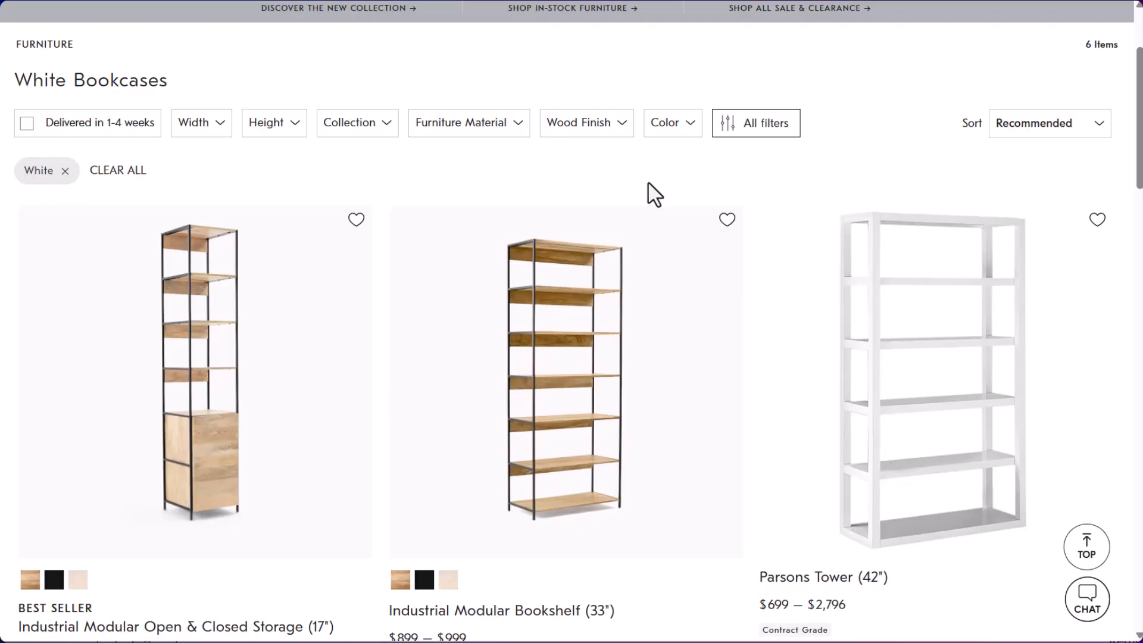
# Search Google in a new tab for "white bookshelves" and browse the sponsored products
pyautogui.hotkey('ctrl', 't')
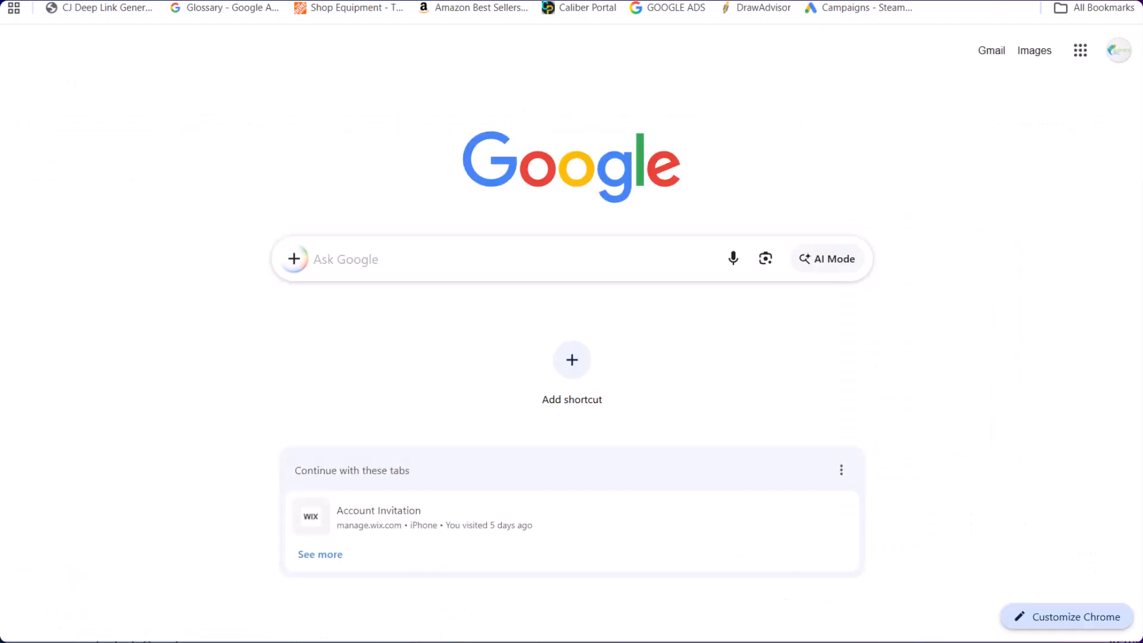
pyautogui.write('white bookshelfves')
pyautogui.press('Return')
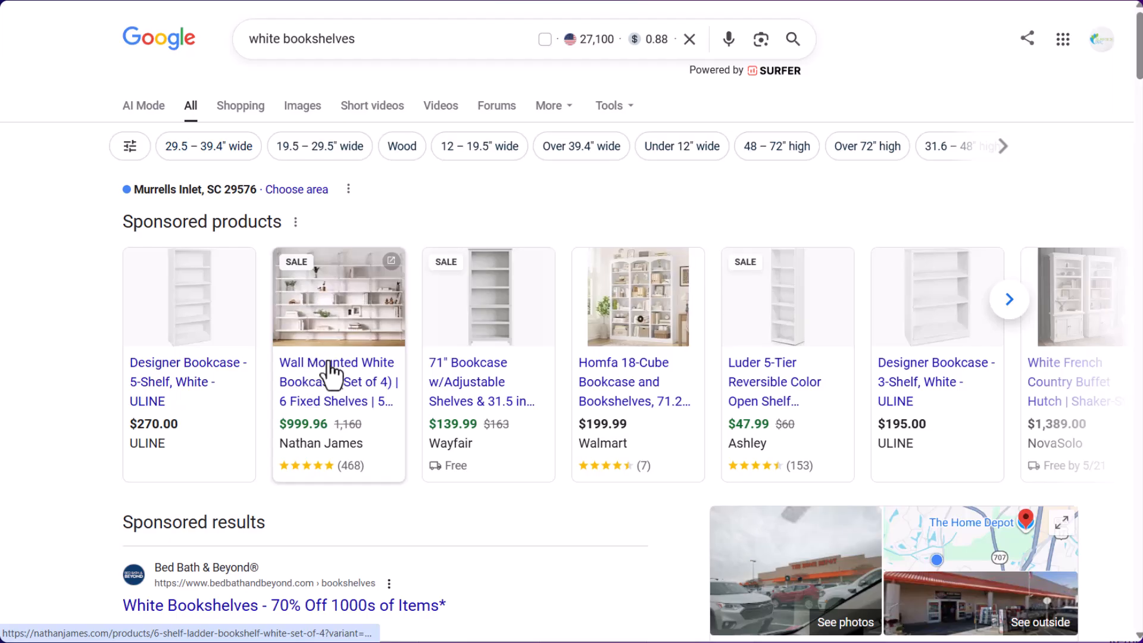
pyautogui.click(1009, 300)
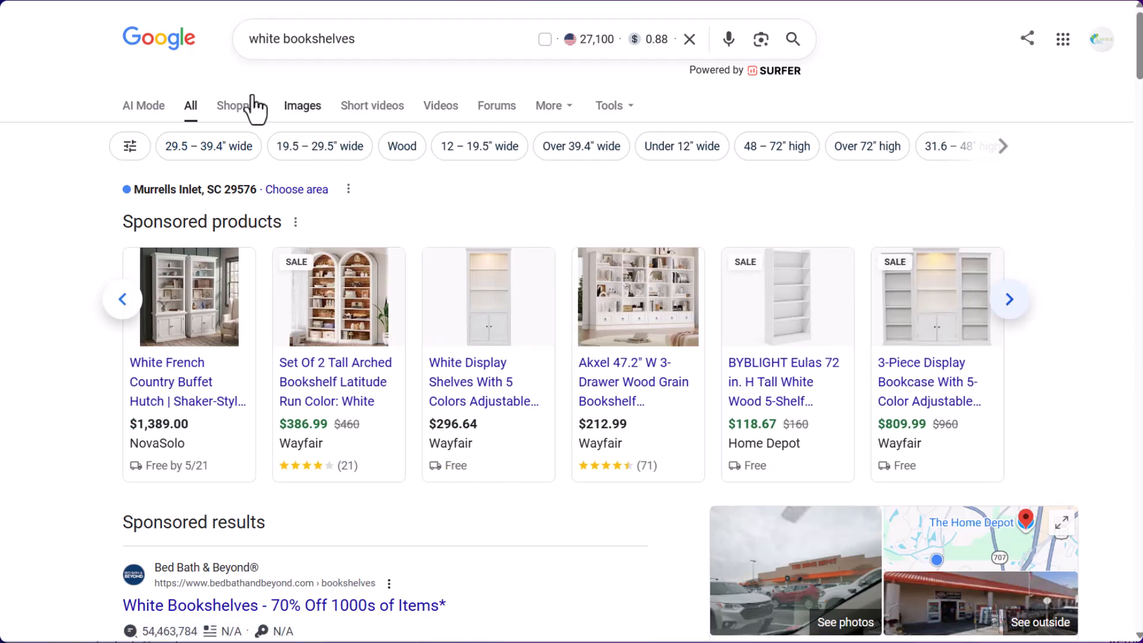
# Sort the Keyword Planner ideas by highest low-range top of page bid and copy "walnut mid century bookshelf"
pyautogui.click(74, 1)
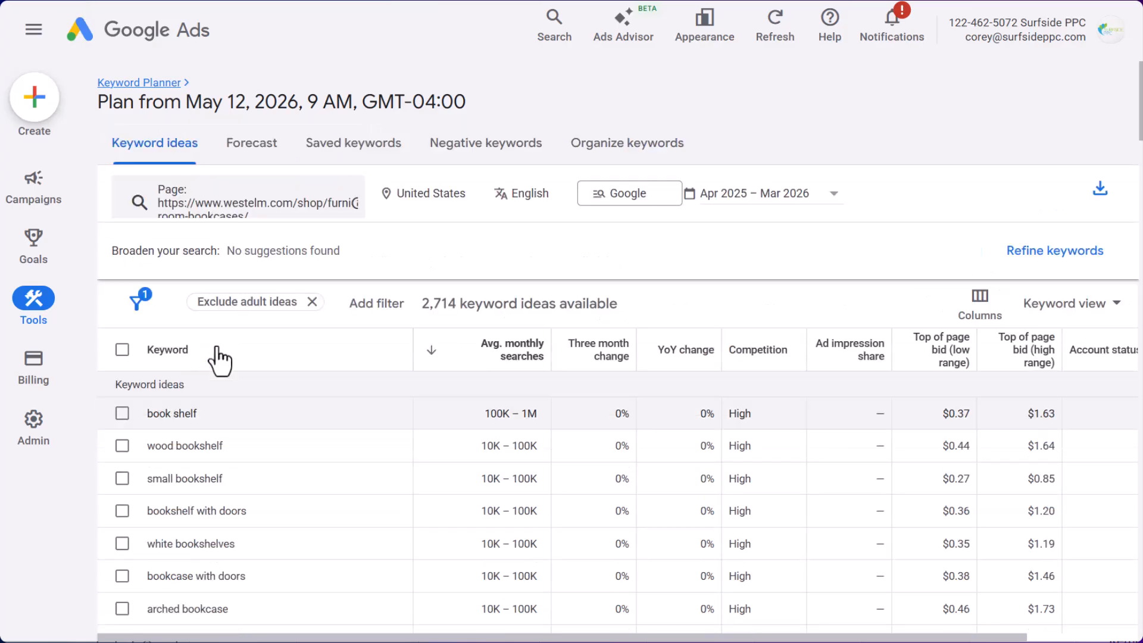
pyautogui.click(942, 360)
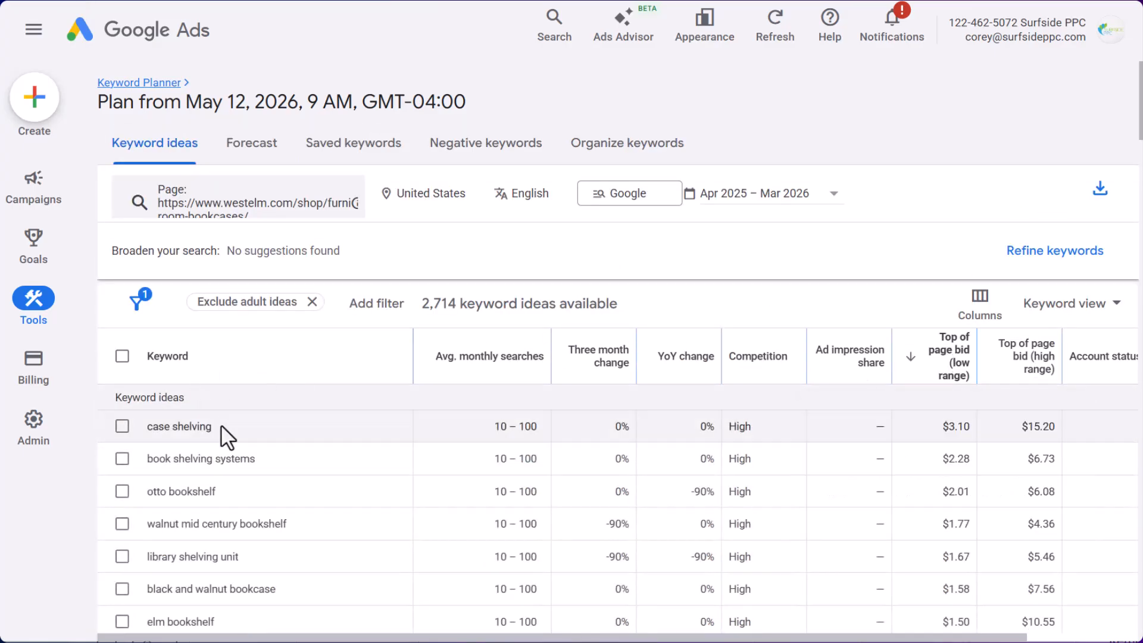
pyautogui.moveTo(292, 524); pyautogui.dragTo(149, 530)
pyautogui.hotkey('ctrl', 'c')
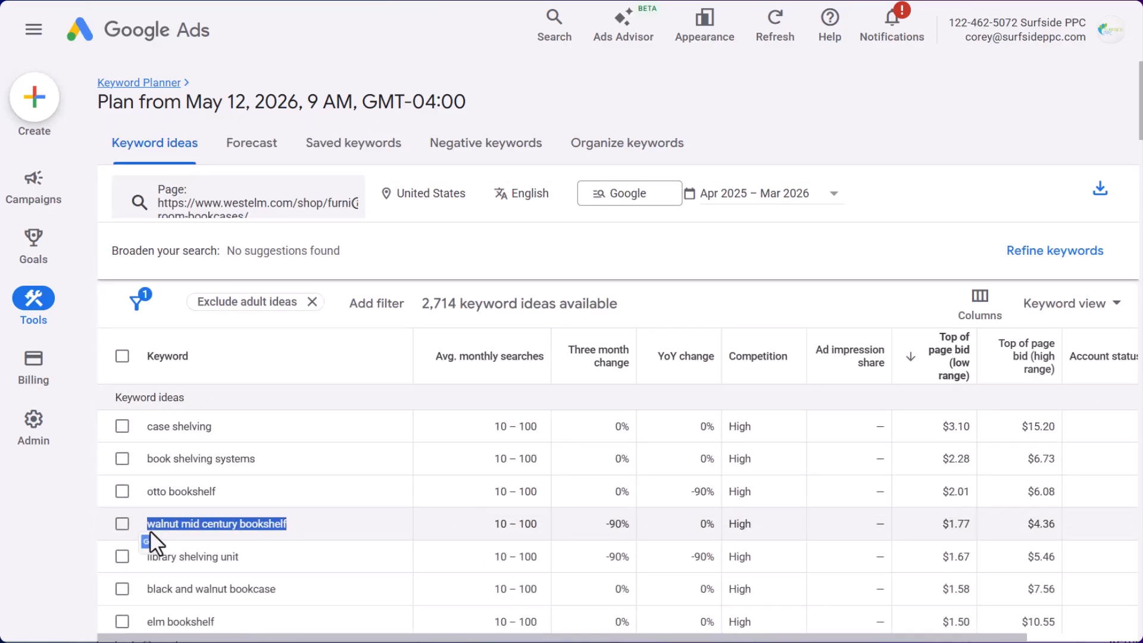
# Search Google for "walnut mid century bookshelf" and browse further sponsored products for a West Elm listing
pyautogui.hotkey('ctrl', 'Tab')
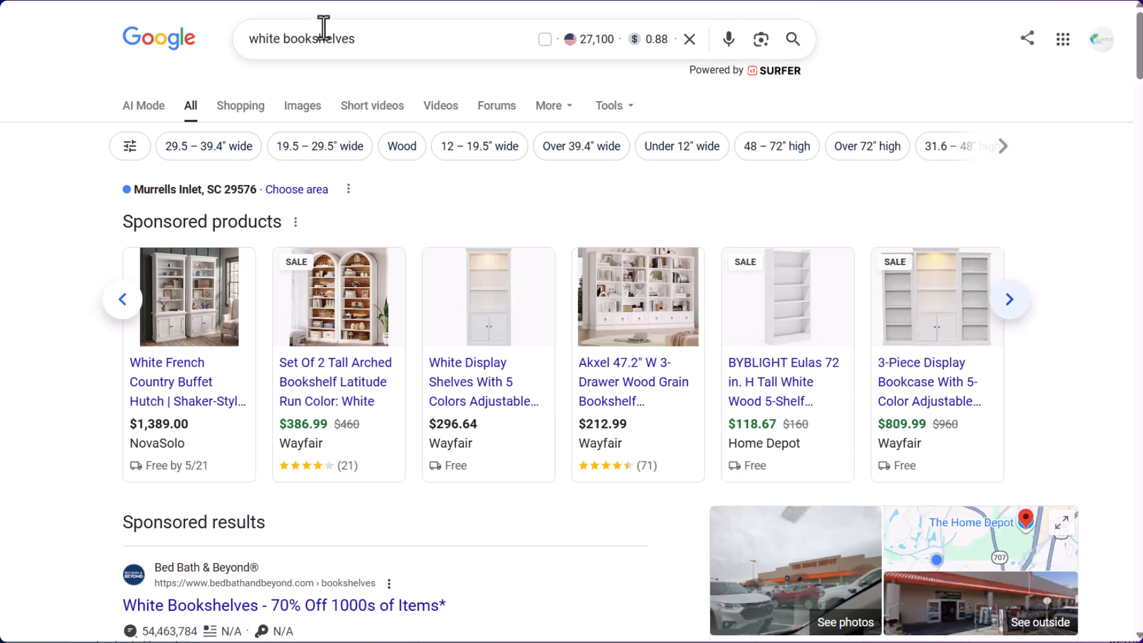
pyautogui.click(374, 27)
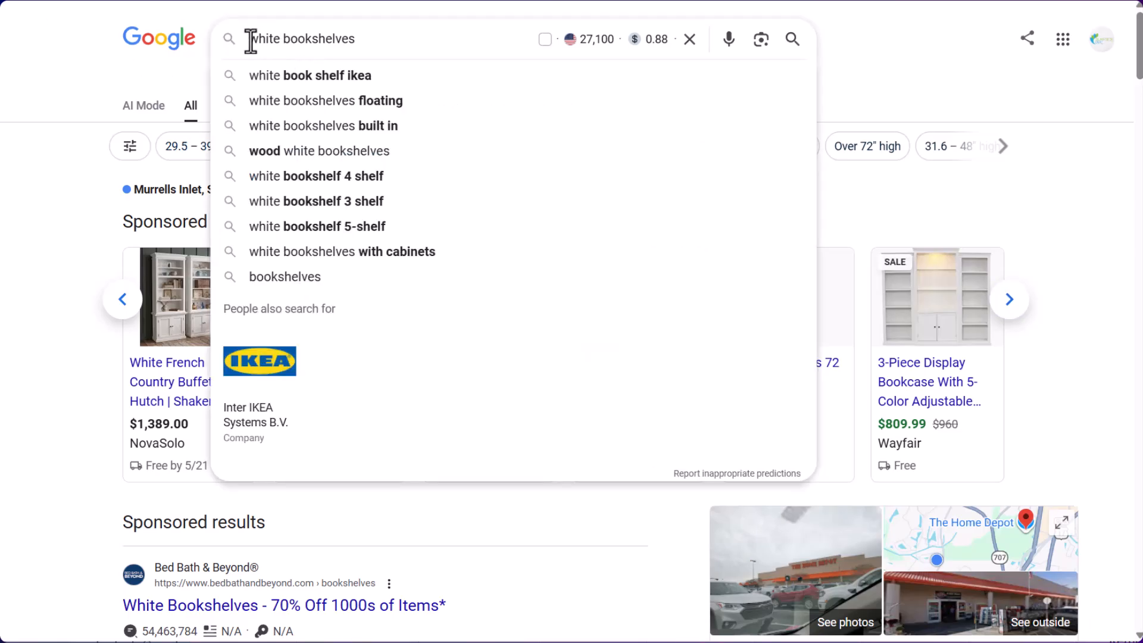
pyautogui.moveTo(247, 39); pyautogui.dragTo(390, 38)
pyautogui.hotkey('ctrl', 'v')
pyautogui.press('Return')
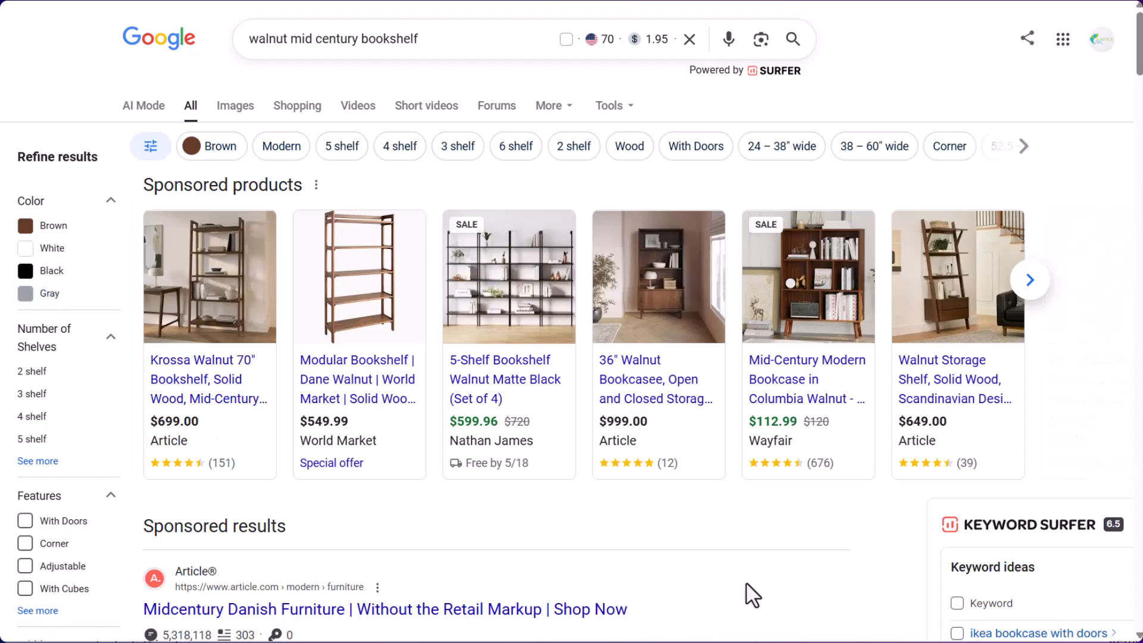
pyautogui.click(1039, 295)
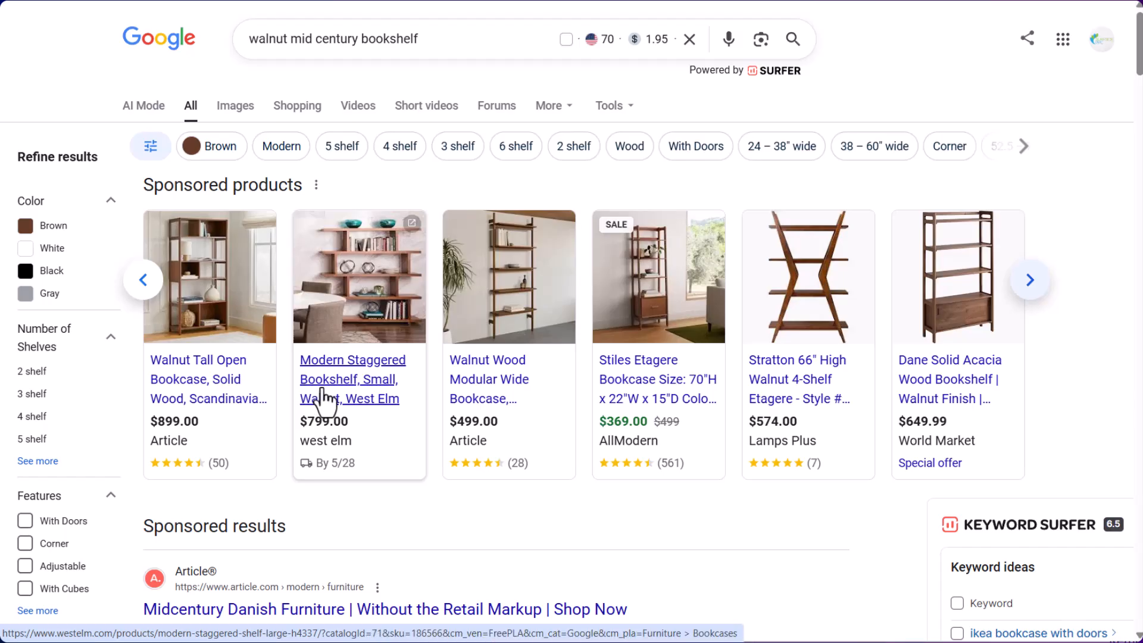
pyautogui.moveTo(477, 40); pyautogui.dragTo(98, 42)
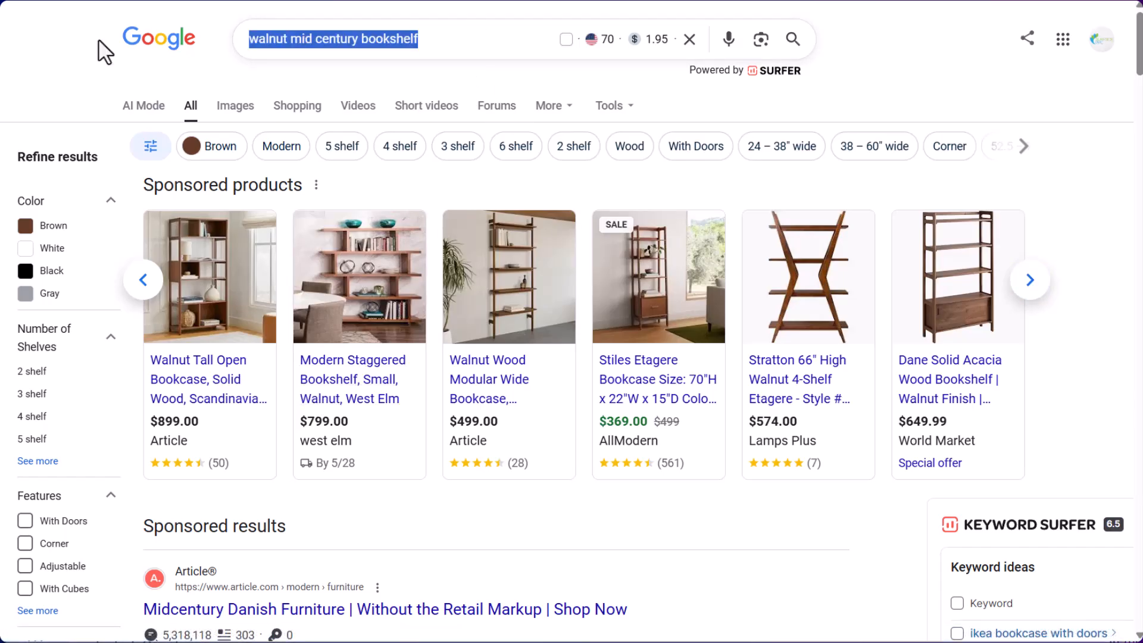
pyautogui.write('staggerd')
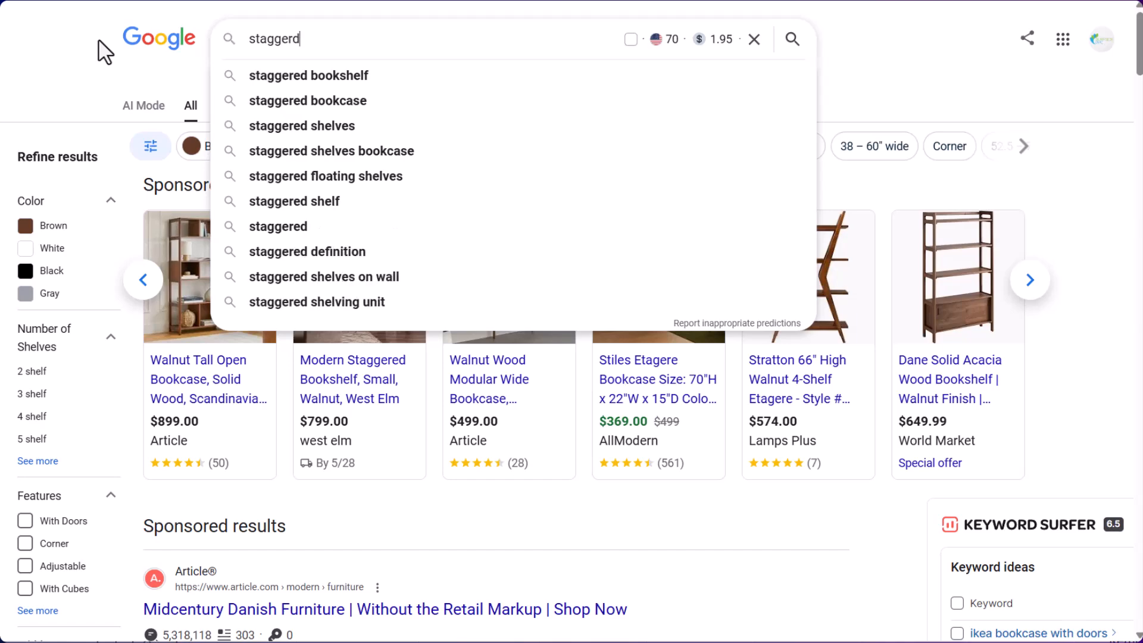
pyautogui.press('BackSpace')
pyautogui.press('BackSpace')
pyautogui.press('BackSpace')
pyautogui.press('BackSpace')
pyautogui.press('BackSpace')
pyautogui.press('BackSpace')
pyautogui.press('BackSpace')
pyautogui.press('BackSpace')
# Search Google for "modern staggered bookshelf" using the suggested completion
pyautogui.write('modern')
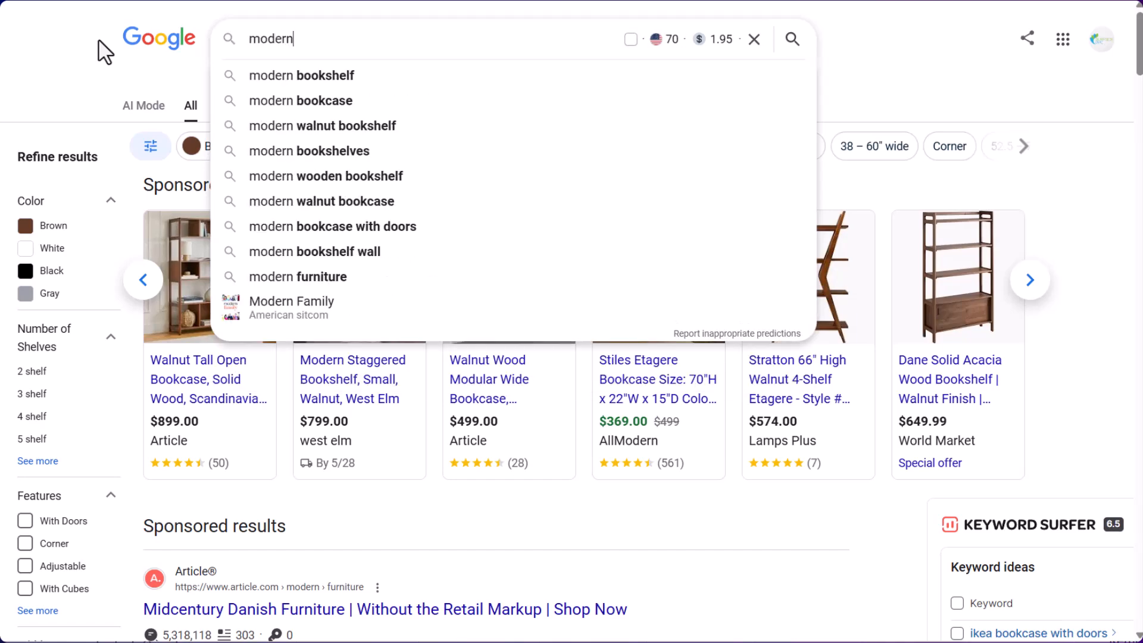
pyautogui.write(' stagger')
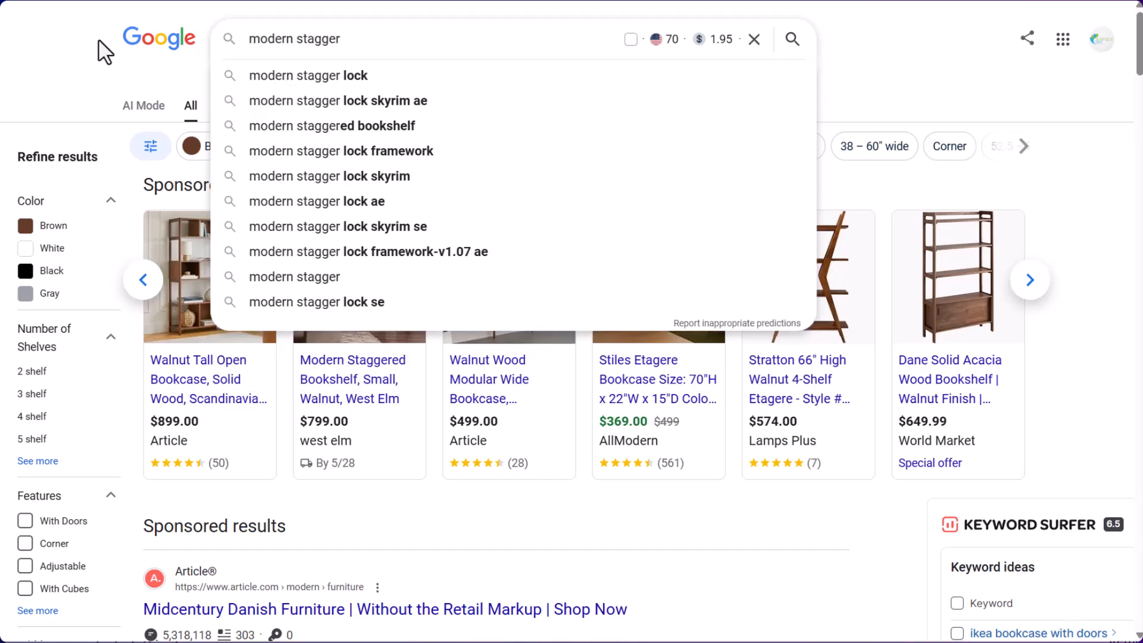
pyautogui.write('ed')
pyautogui.press('Down')
pyautogui.press('Return')
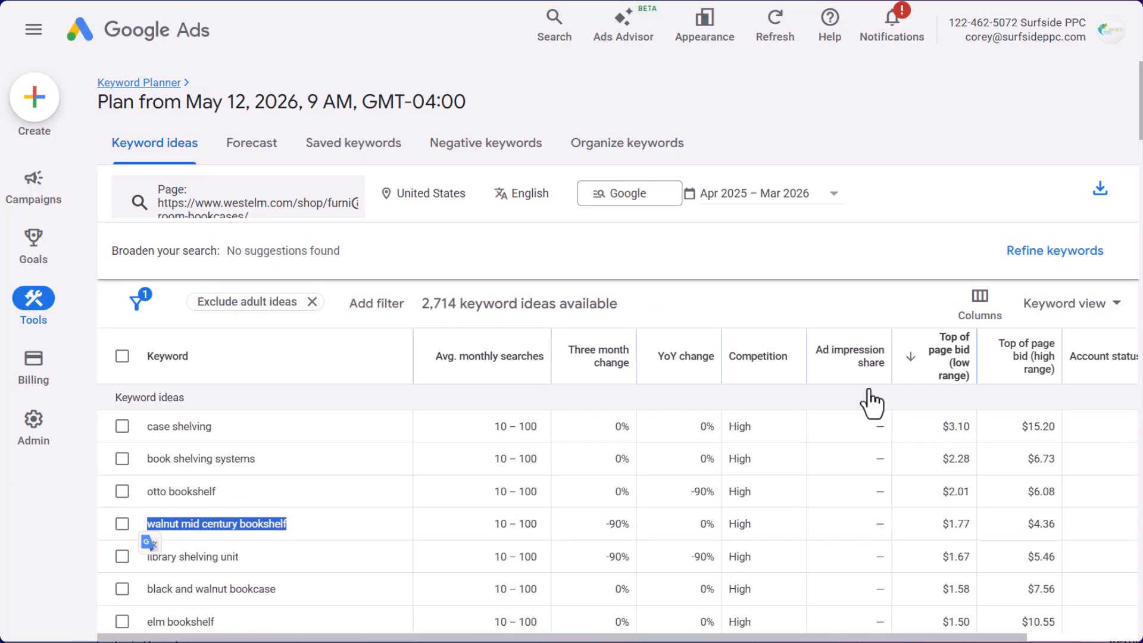
# Sort the keyword ideas by highest average monthly searches and review the top bookshelf terms
pyautogui.click(471, 350)
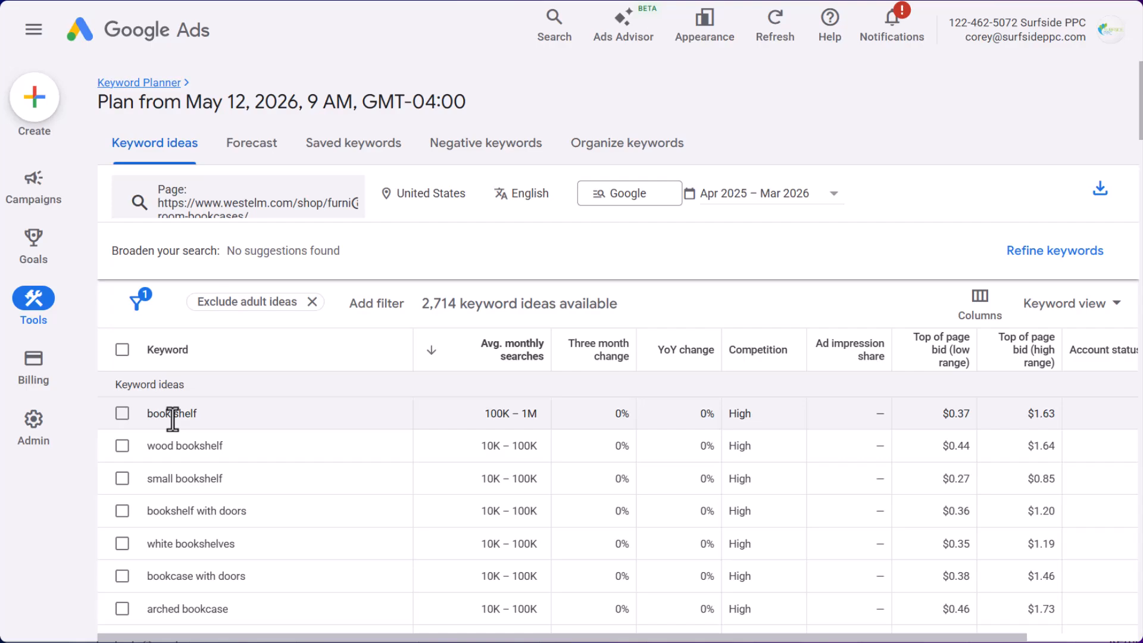
pyautogui.moveTo(154, 448); pyautogui.dragTo(159, 448)
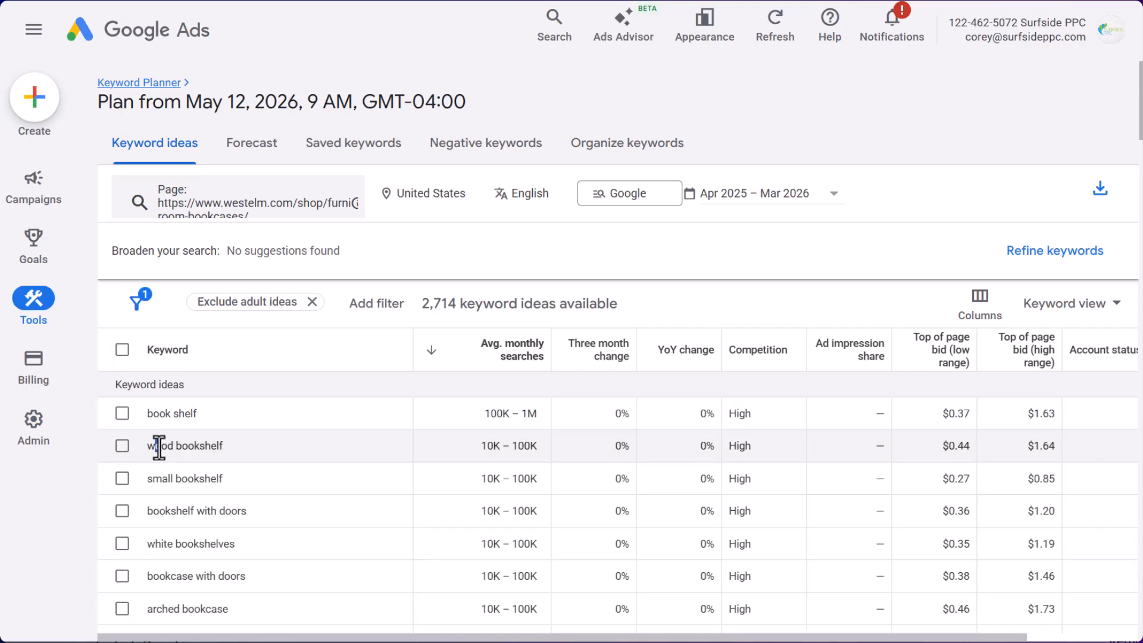
pyautogui.click(298, 466)
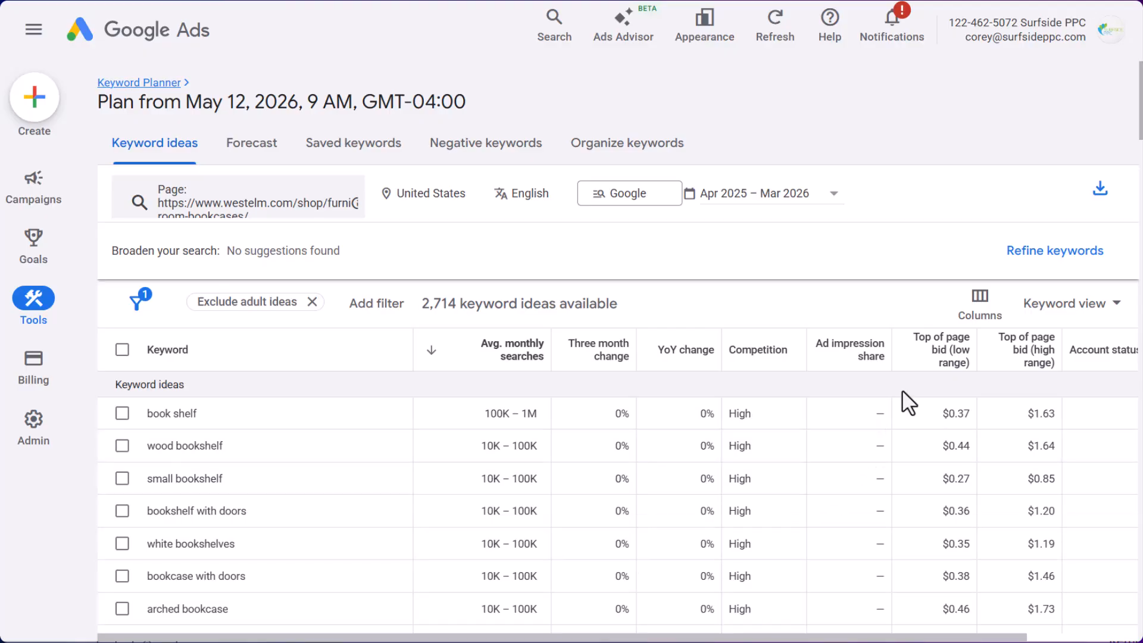
# Sort the ideas by highest low-range top of page bid and pick out "oak bookcase with storage" further down the list
pyautogui.click(920, 366)
pyautogui.scroll(-4, 941, 457)
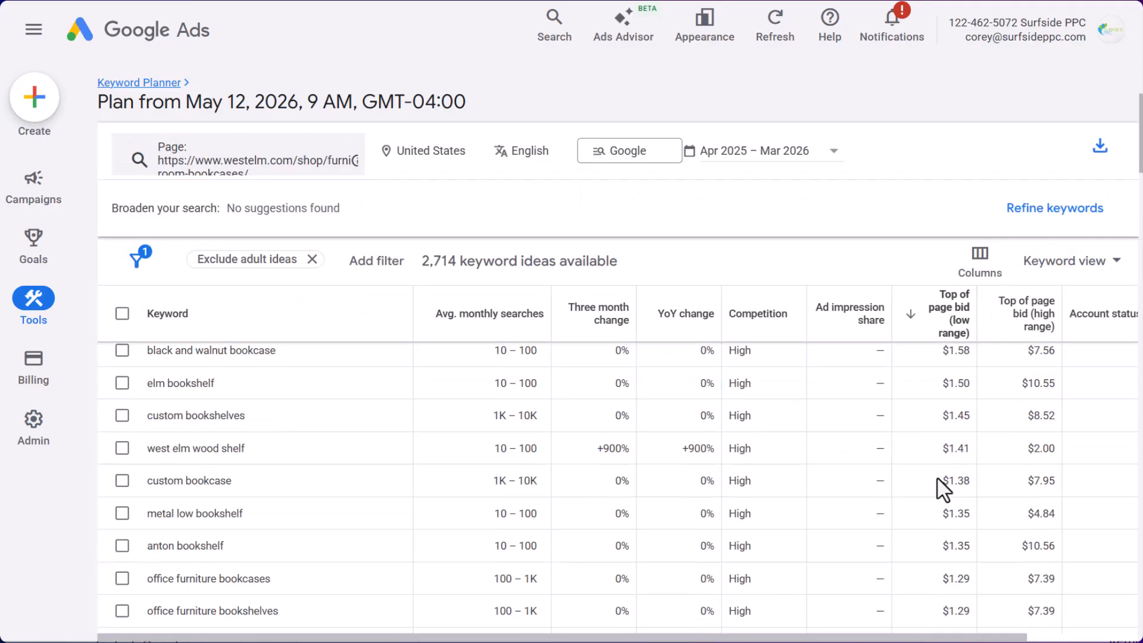
pyautogui.scroll(-3, 941, 458)
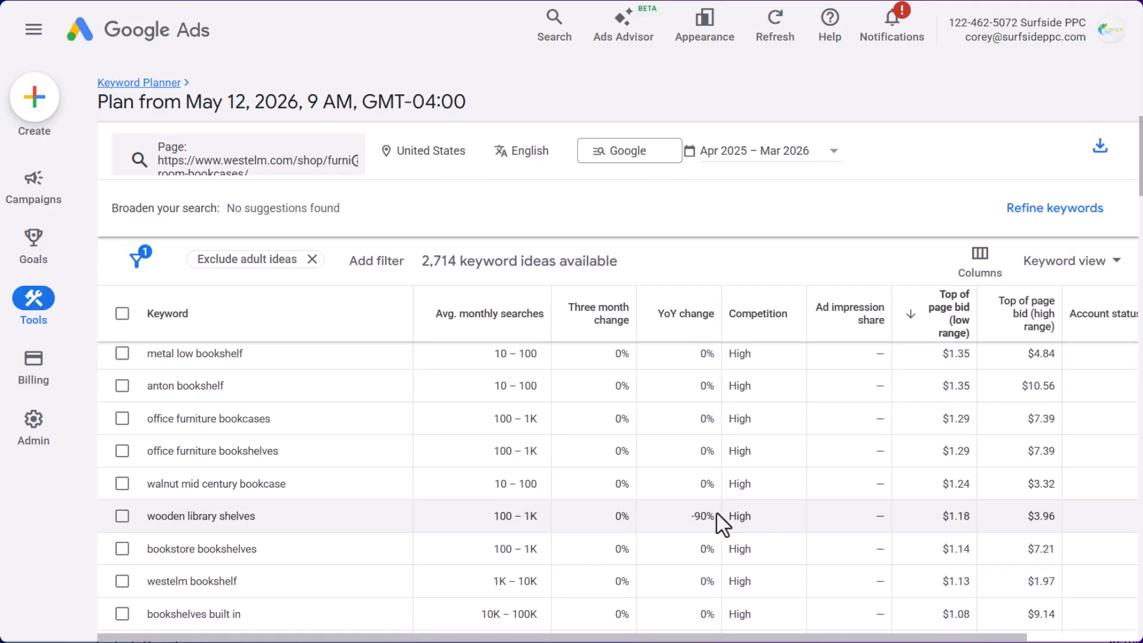
pyautogui.scroll(-2, 229, 477)
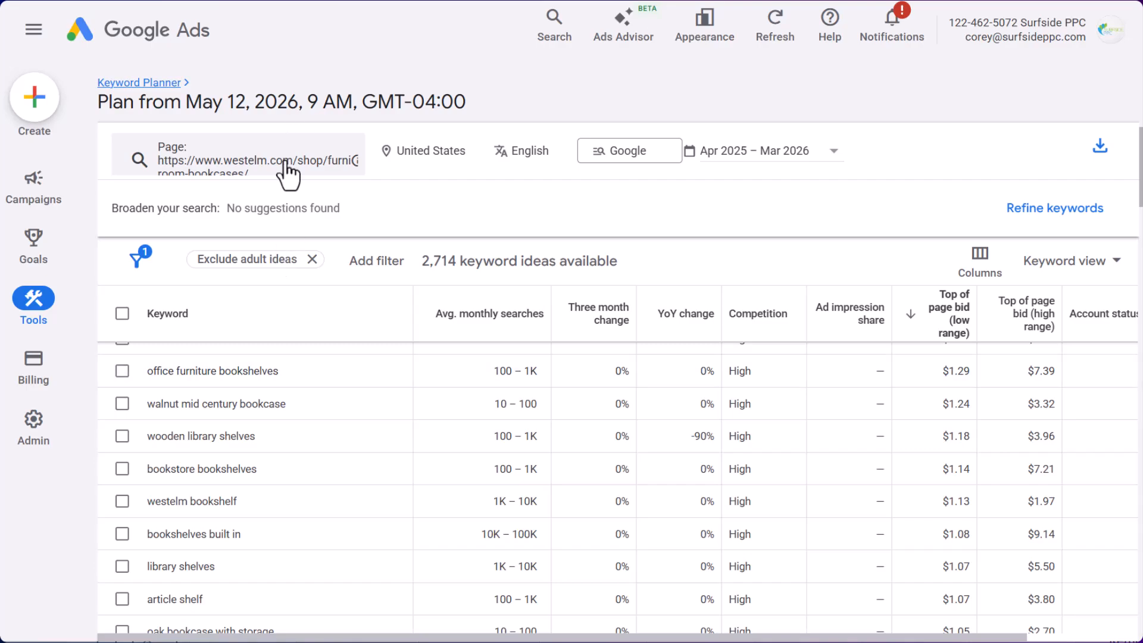
pyautogui.scroll(-4, 317, 400)
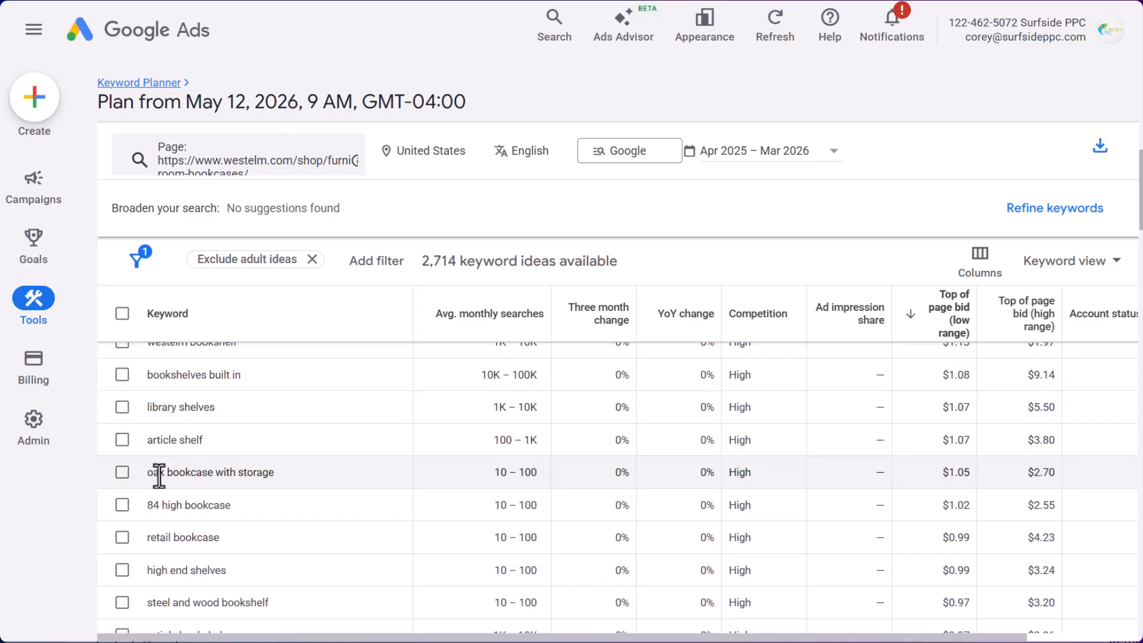
pyautogui.moveTo(146, 473); pyautogui.dragTo(309, 485)
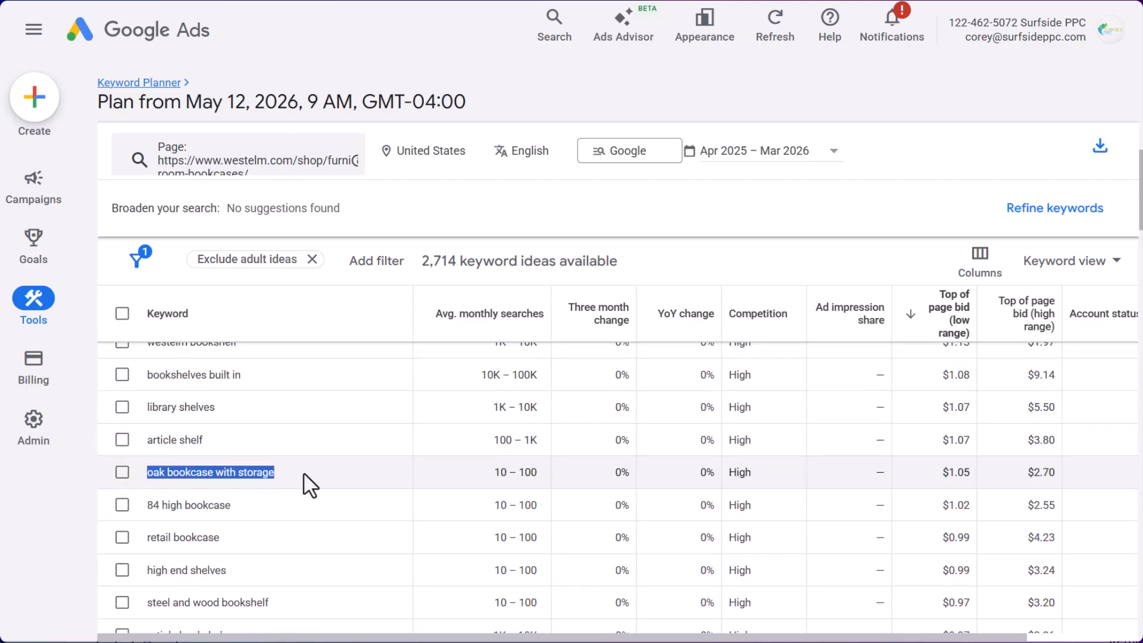
pyautogui.click(354, 480)
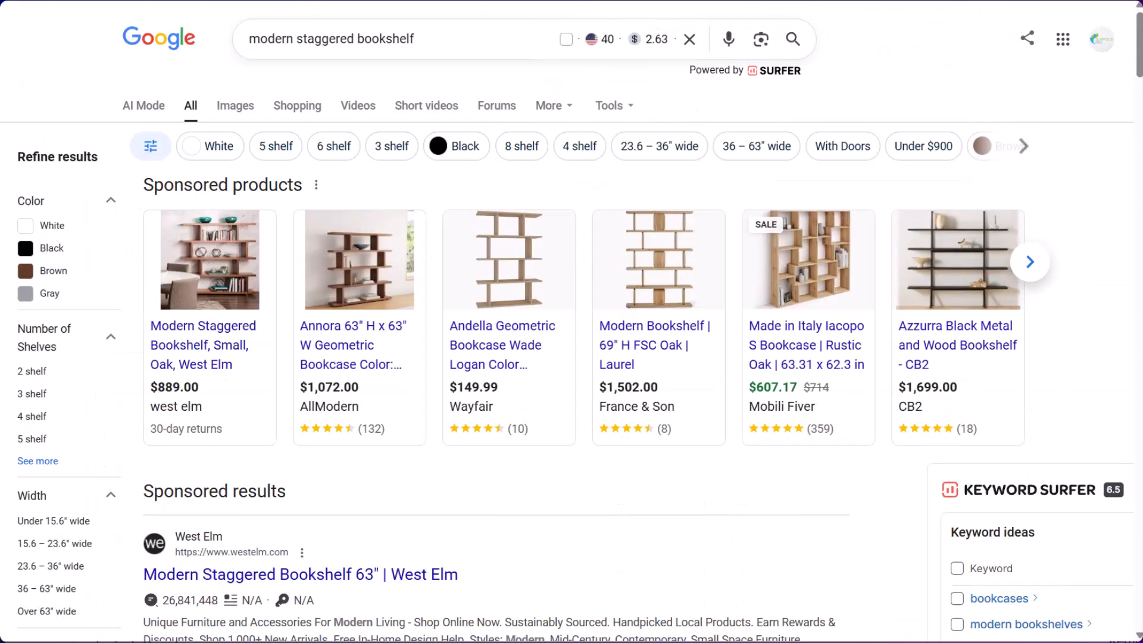
# Search Google for "oak bookcase with storage" in place of the previous query
pyautogui.moveTo(430, 25); pyautogui.dragTo(245, 39)
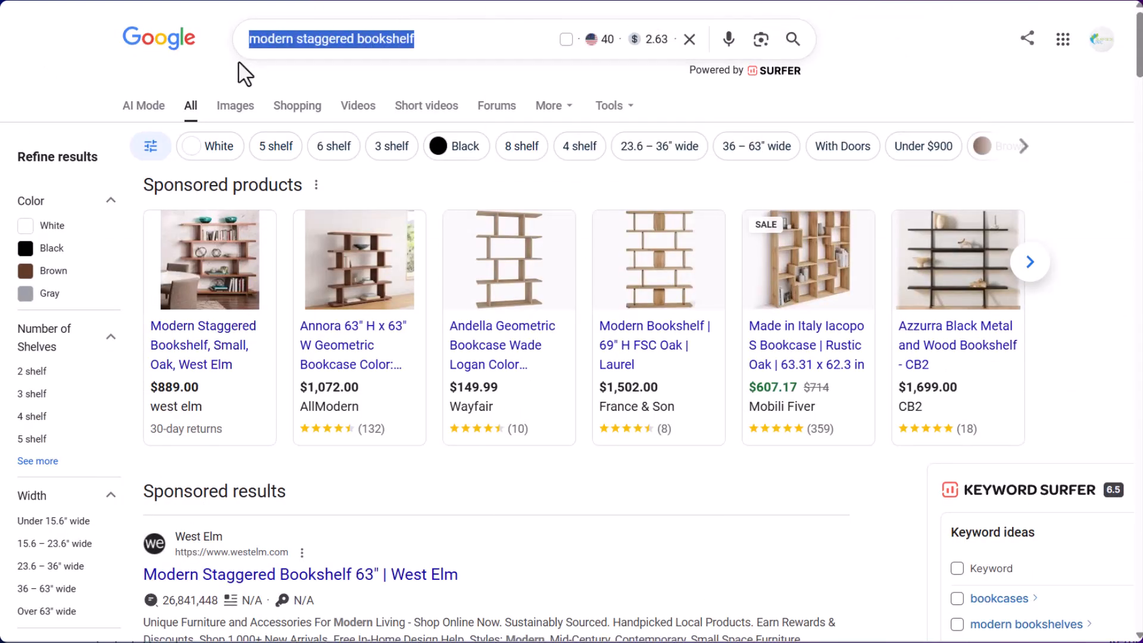
pyautogui.write('oak ')
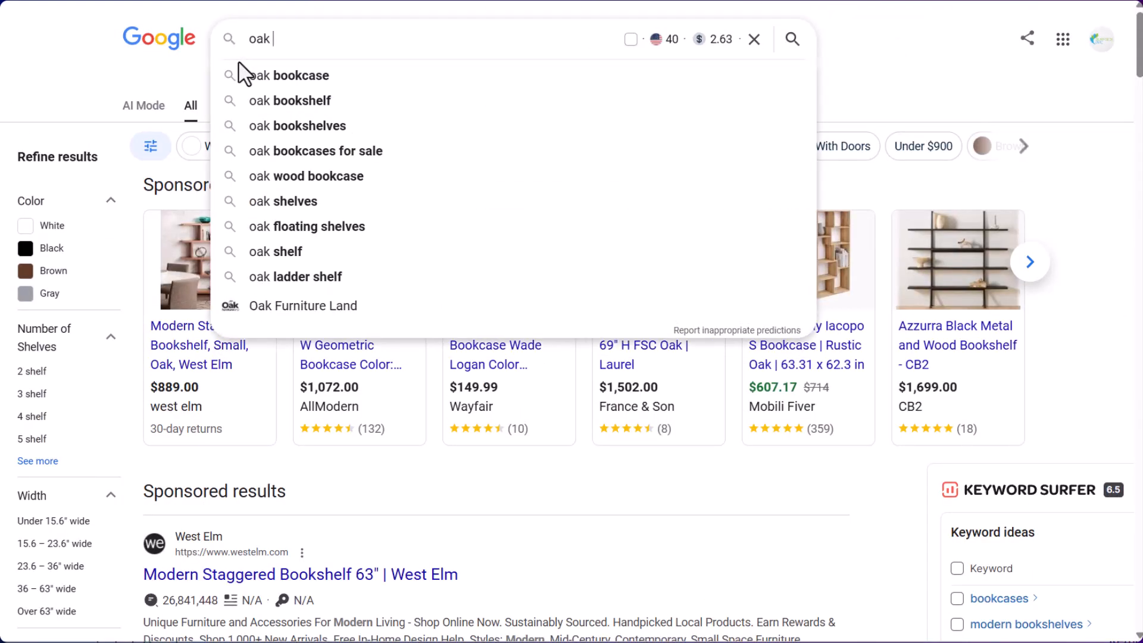
pyautogui.write('bookcase ')
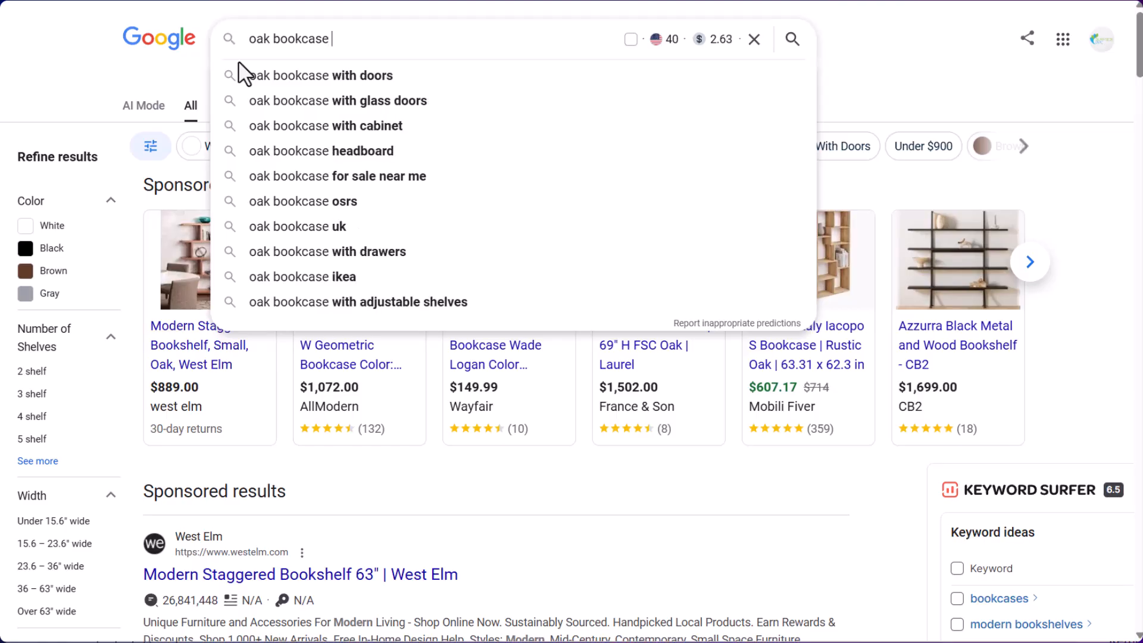
pyautogui.write('with storage')
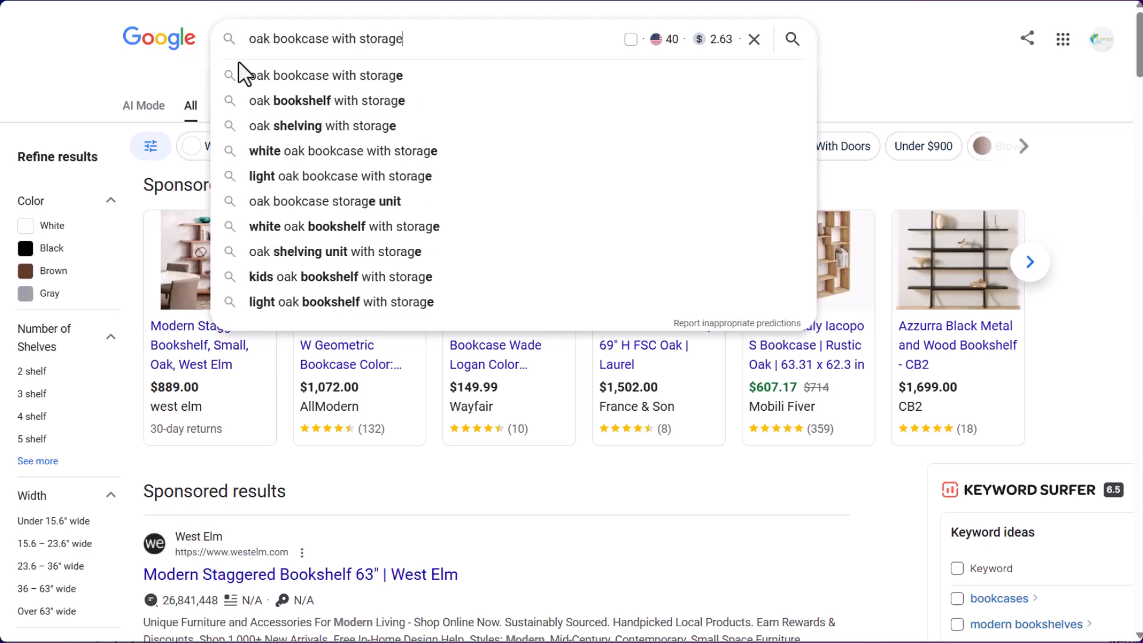
pyautogui.click(244, 74)
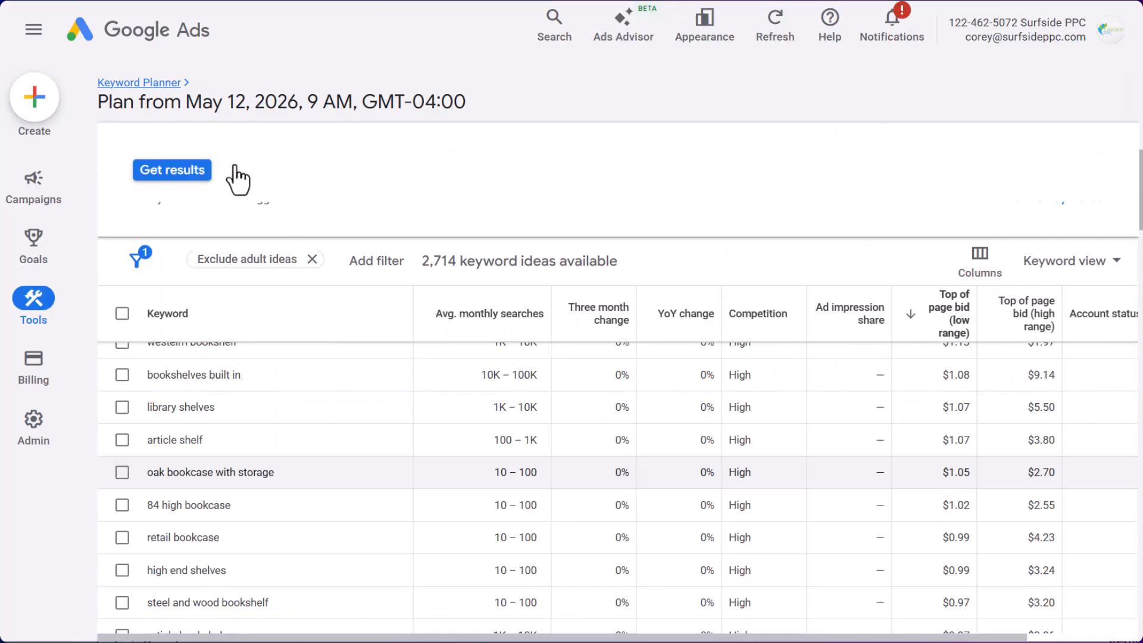
# Return to Keyword Planner, reopen its search with the start-with-keywords option and clear the West Elm site filter
pyautogui.click(237, 179)
pyautogui.click(308, 170)
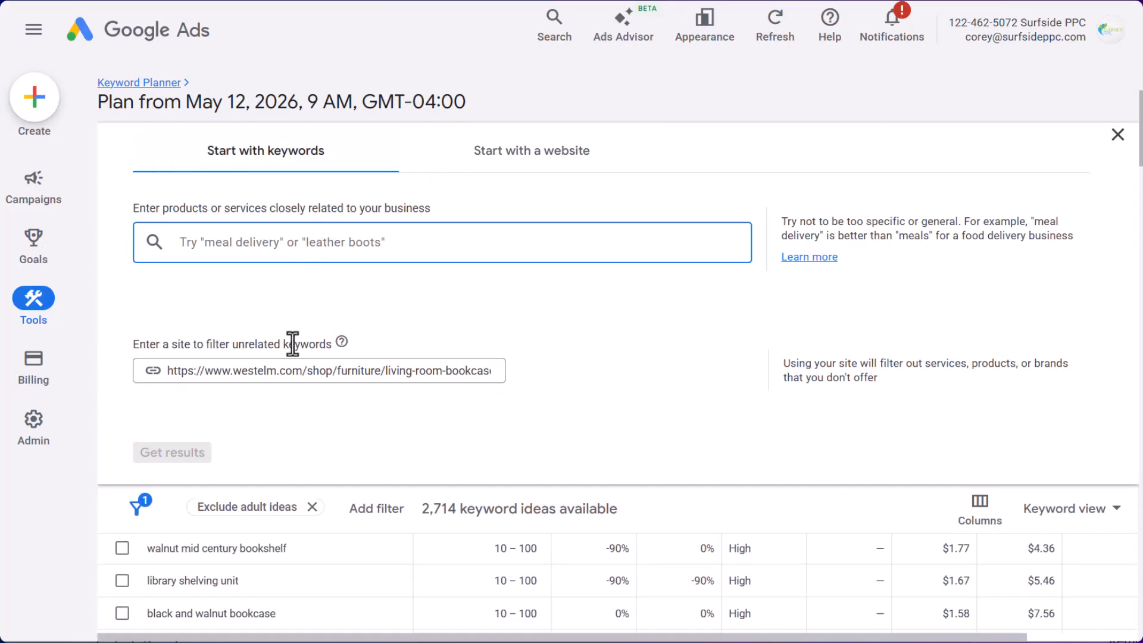
pyautogui.click(288, 369)
pyautogui.tripleClick(442, 371)
pyautogui.press('BackSpace')
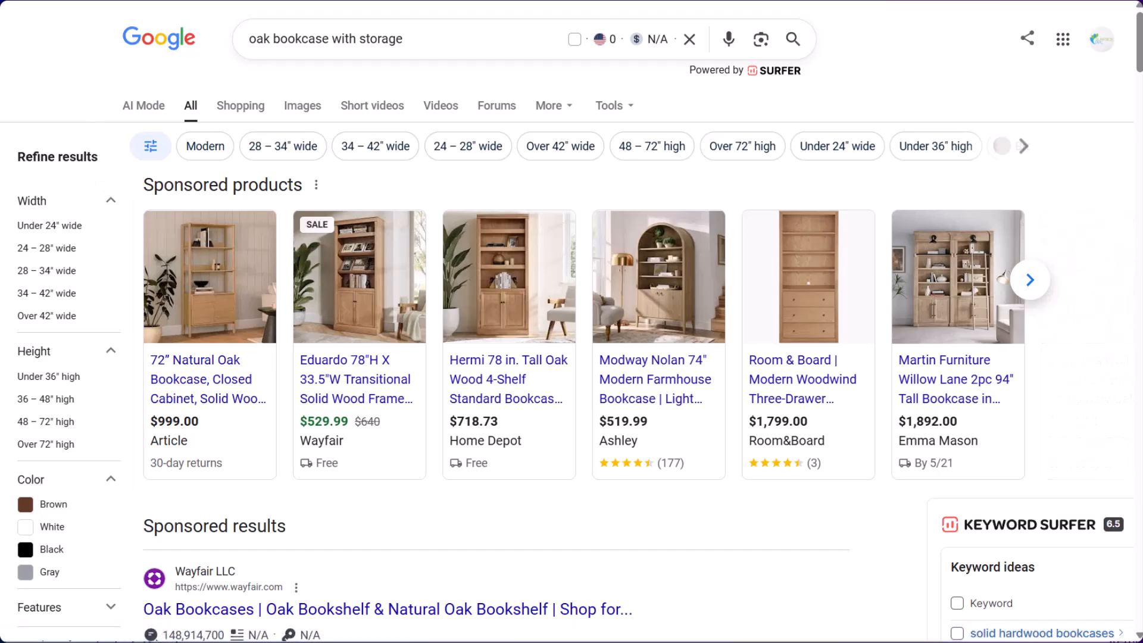
# Recheck the Google results, then get Keyword Planner ideas for "oak bookcase" without a site filter
pyautogui.click(70, 3)
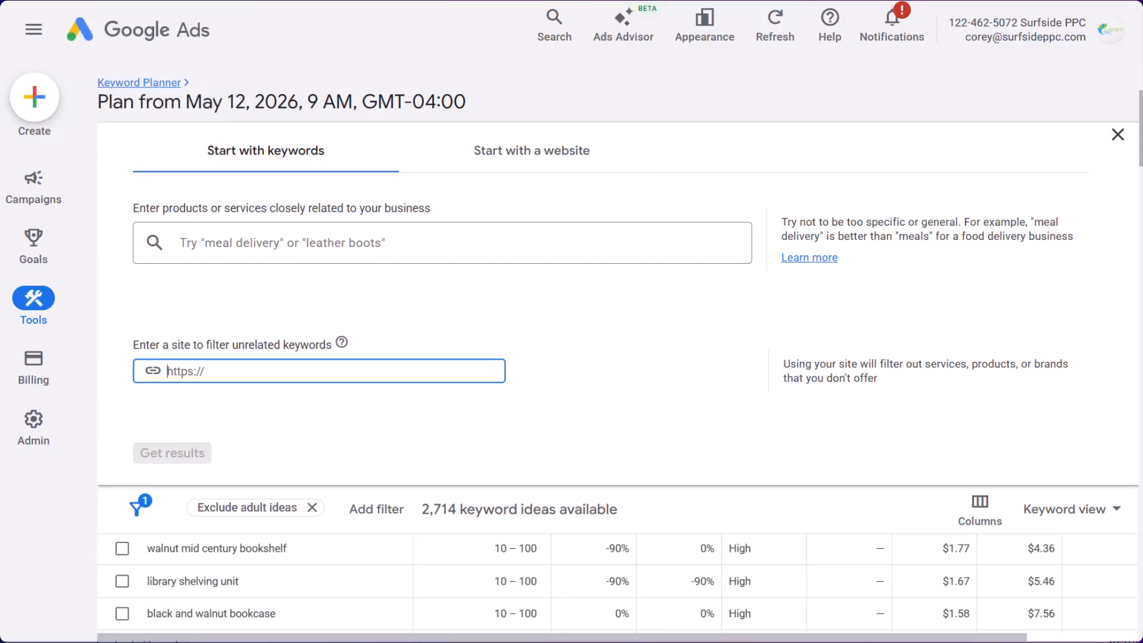
pyautogui.click(875, 3)
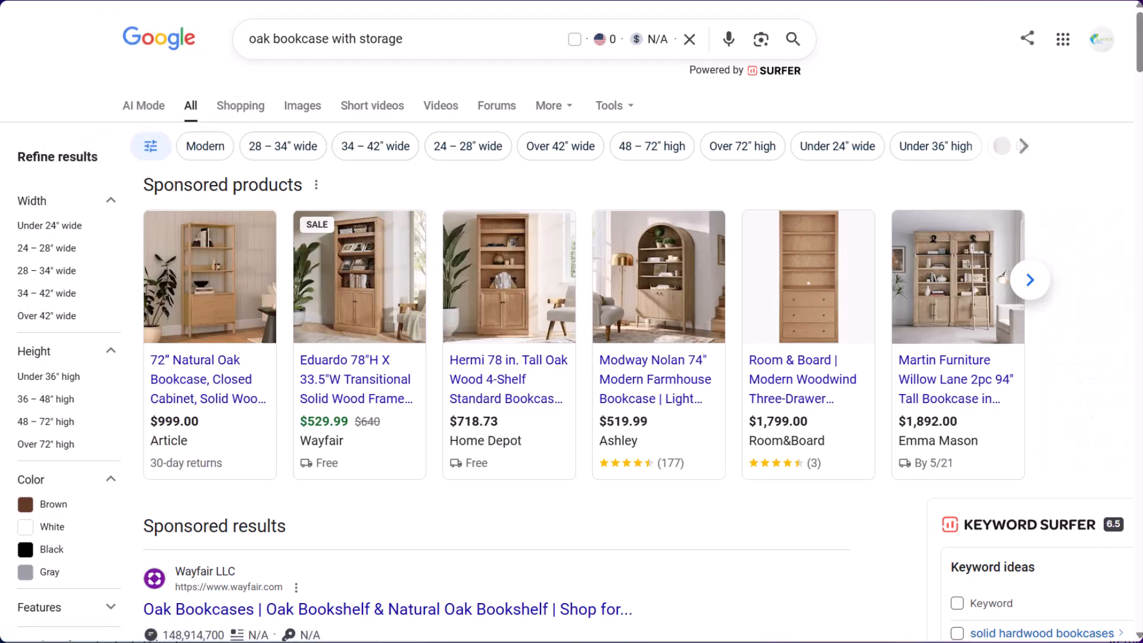
pyautogui.click(119, 2)
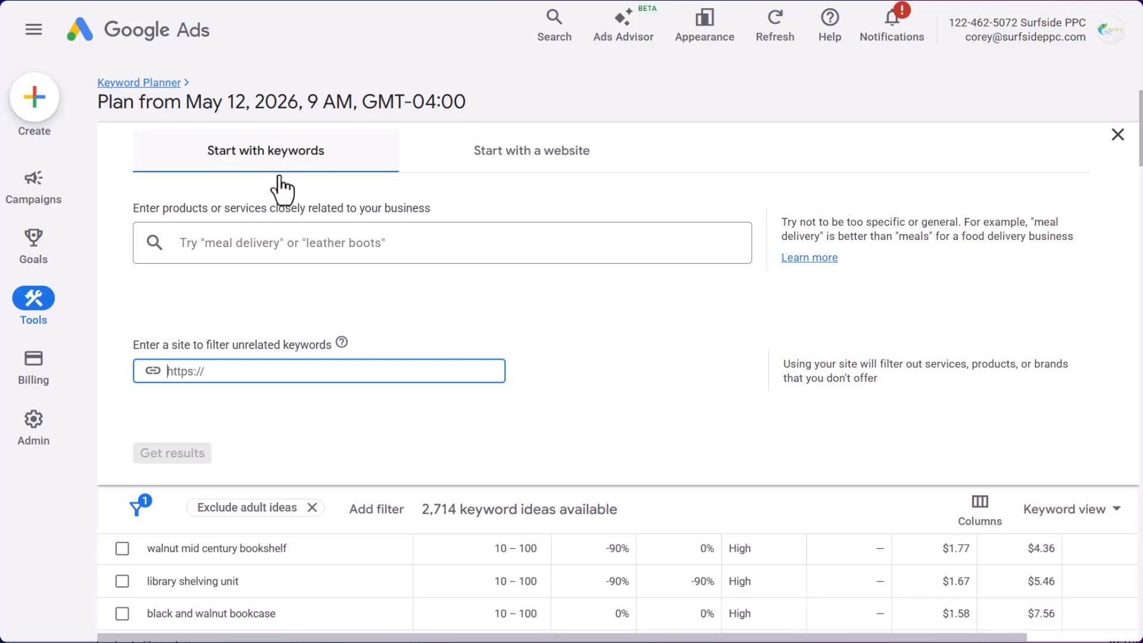
pyautogui.click(268, 237)
pyautogui.write('oak bookcase')
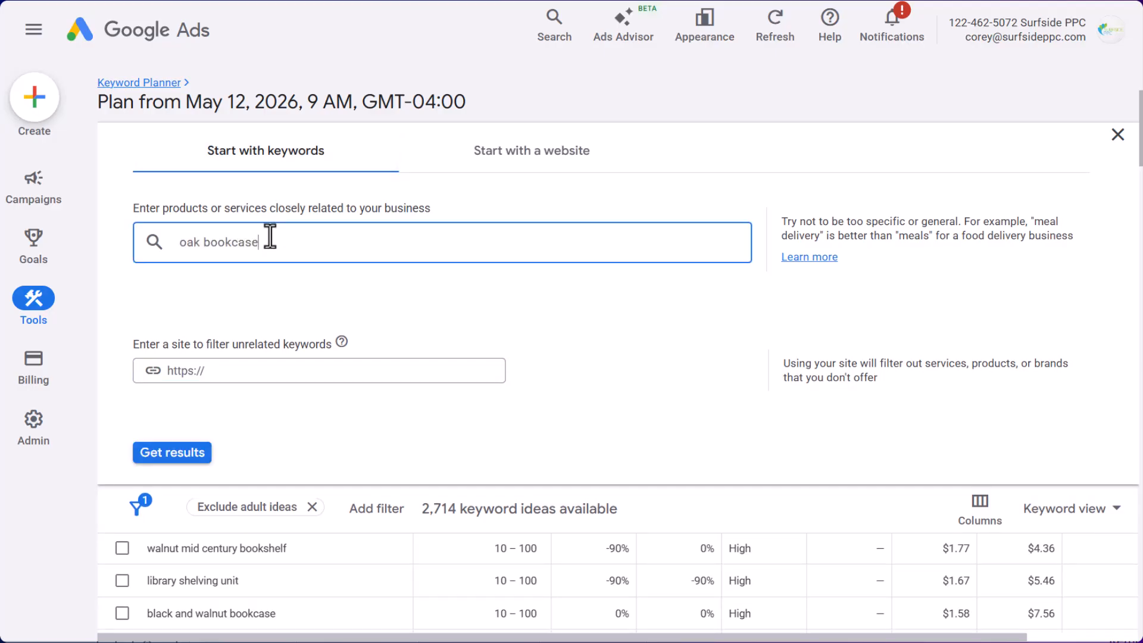
pyautogui.click(178, 454)
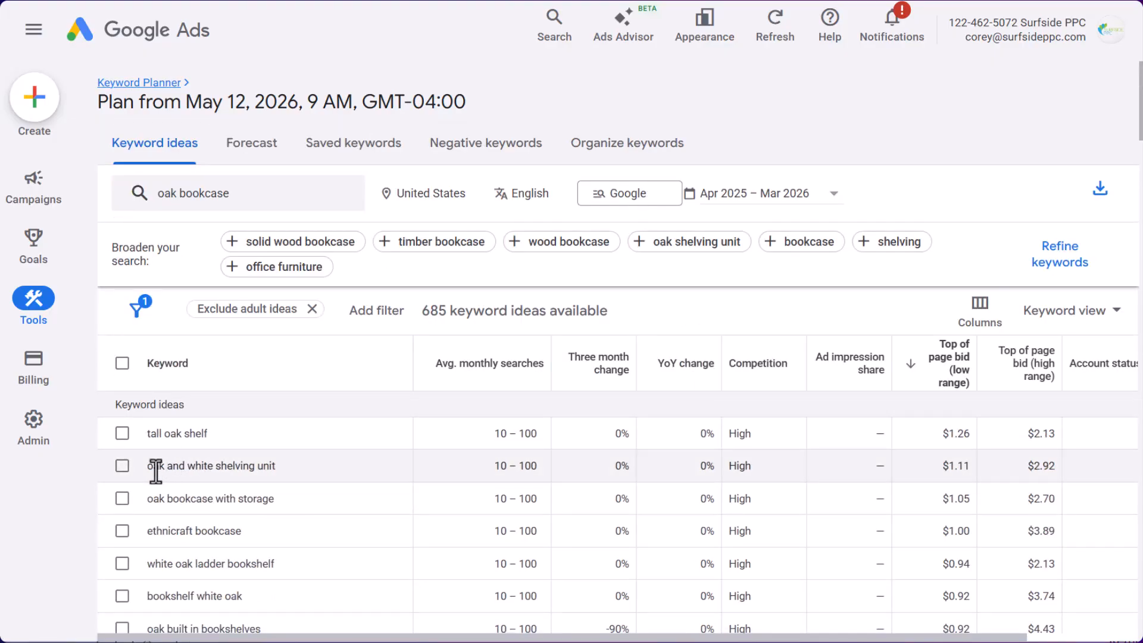
# Sort the "oak bookcase" ideas by highest average monthly searches and check the search volume of the provided keyword
pyautogui.click(122, 498)
pyautogui.click(539, 381)
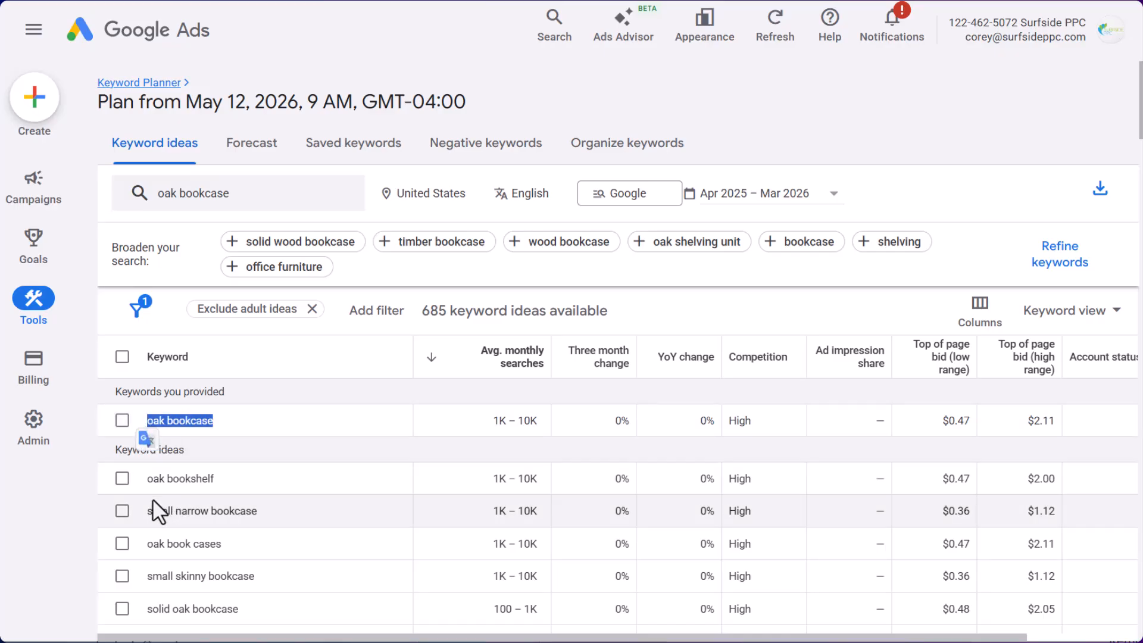
pyautogui.moveTo(468, 426); pyautogui.dragTo(545, 424)
pyautogui.click(584, 458)
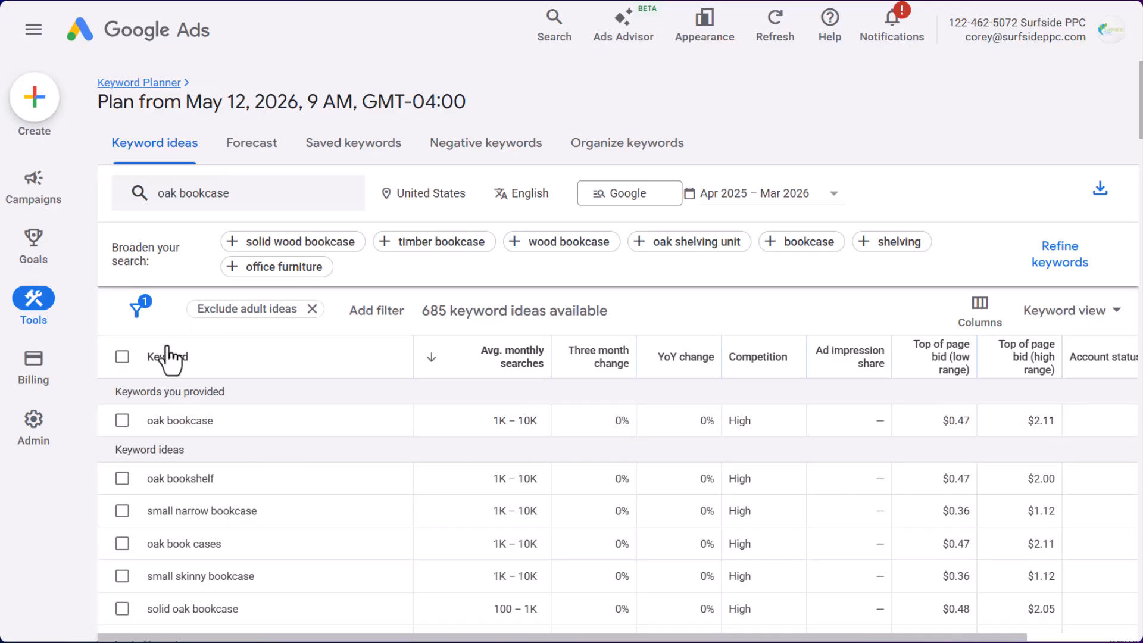
# Examine the oak bookcase variations through the end of the first page, highlighting "metal" in "oak and metal bookcase"
pyautogui.scroll(-20, 291, 476)
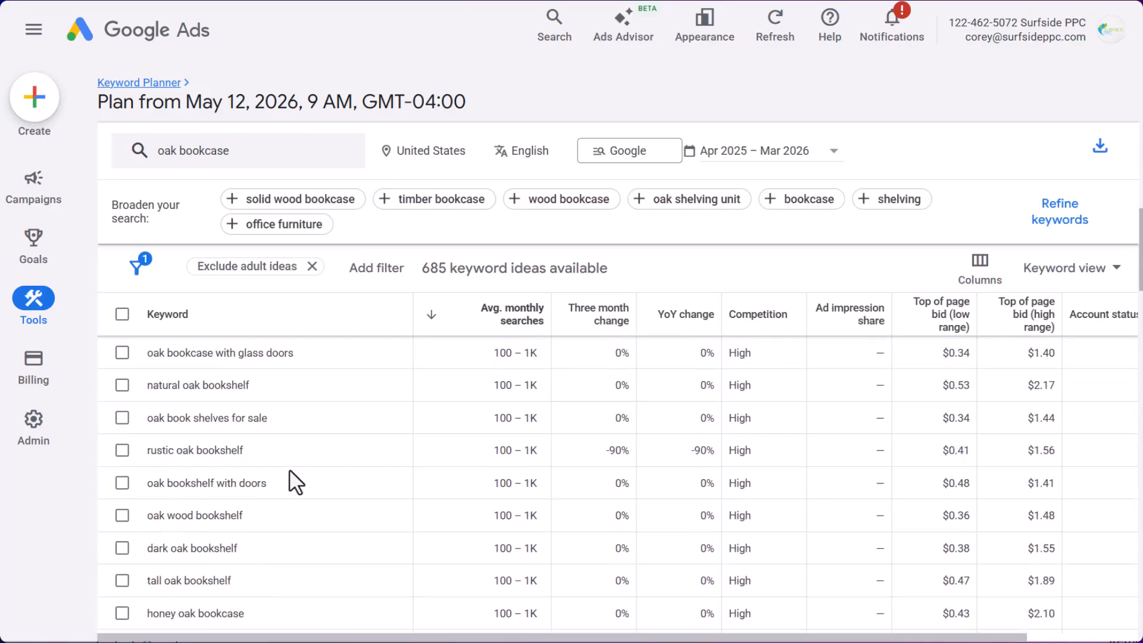
pyautogui.scroll(-10, 289, 483)
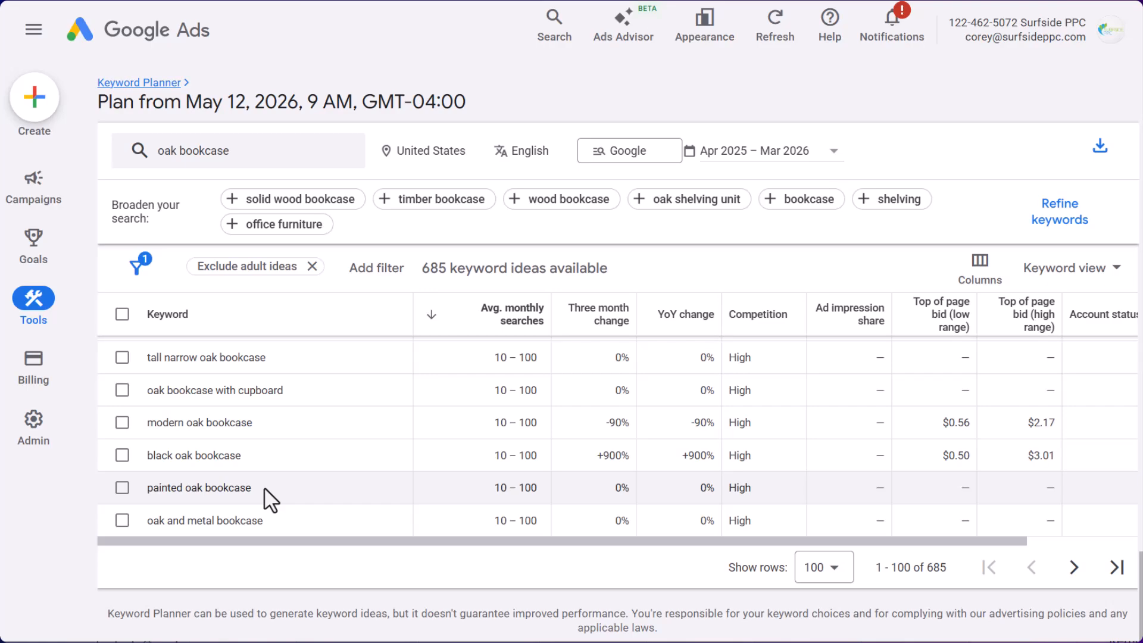
pyautogui.moveTo(274, 521); pyautogui.dragTo(199, 504)
pyautogui.click(164, 524)
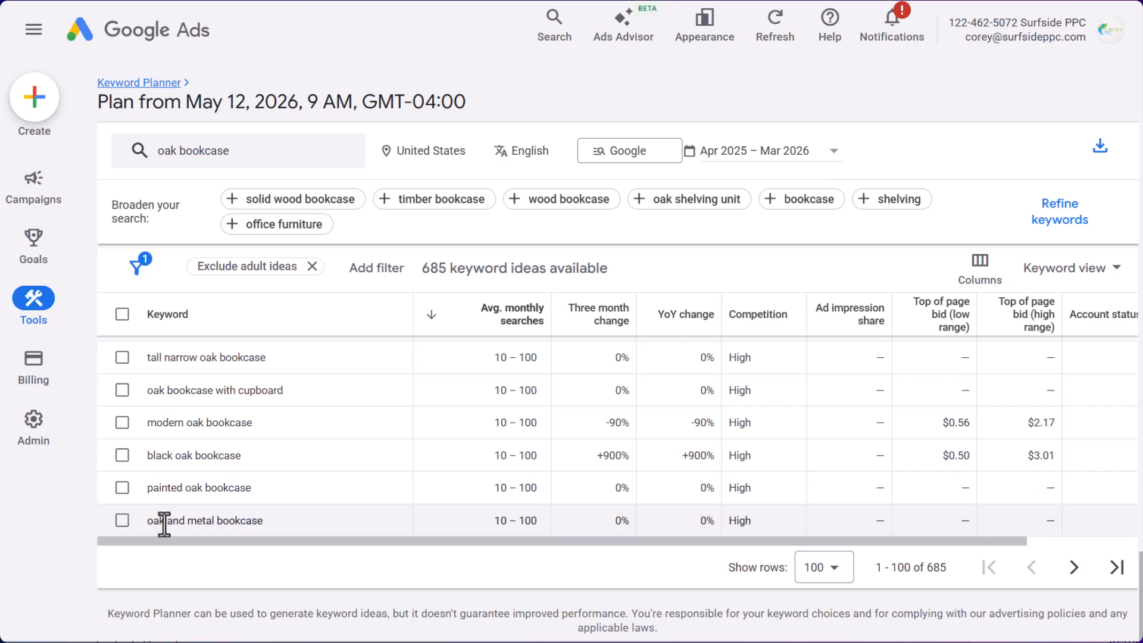
pyautogui.doubleClick(193, 520)
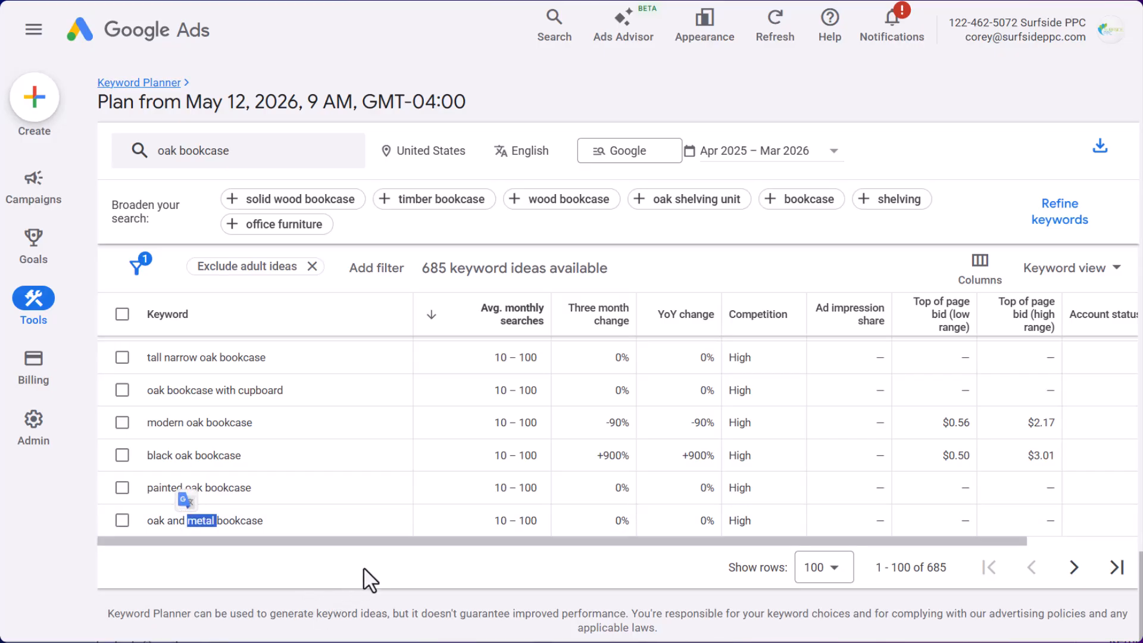
# Review the ideas back up the list for irrelevant terms, highlighting the brand "ikea" in "ikea billy oak"
pyautogui.scroll(1, 364, 567)
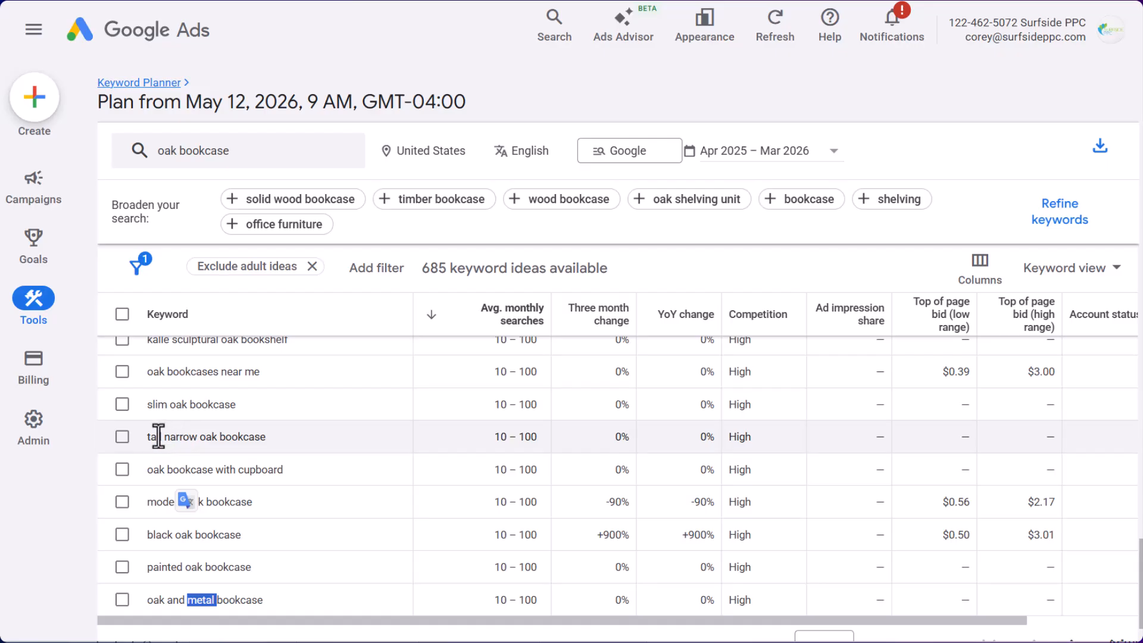
pyautogui.scroll(1, 342, 455)
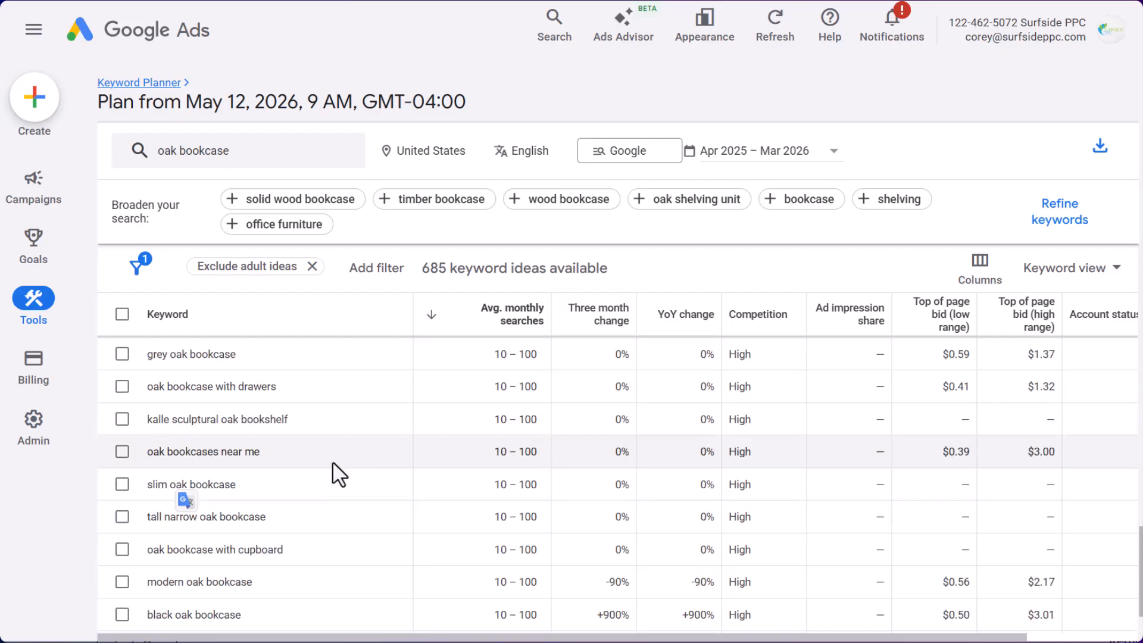
pyautogui.scroll(6, 337, 474)
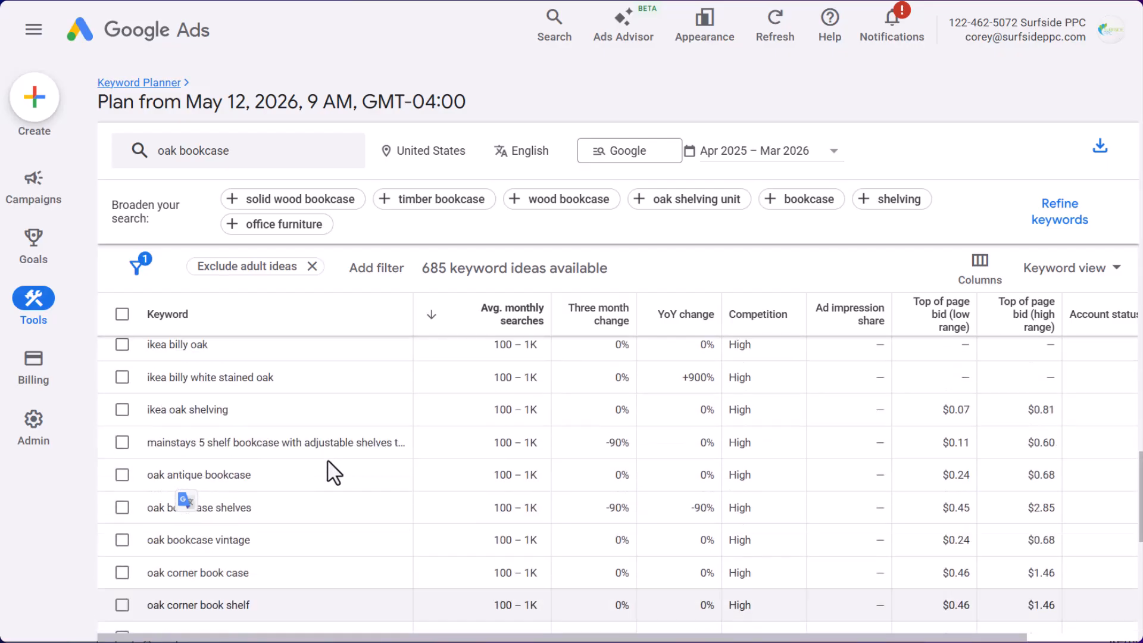
pyautogui.scroll(2, 332, 472)
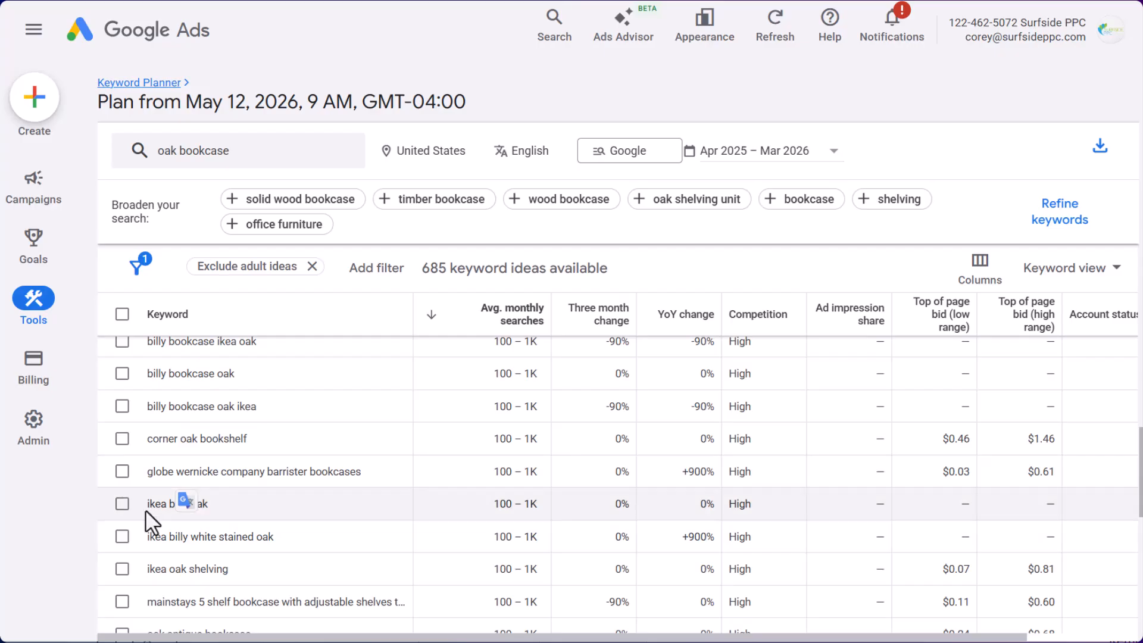
pyautogui.doubleClick(149, 503)
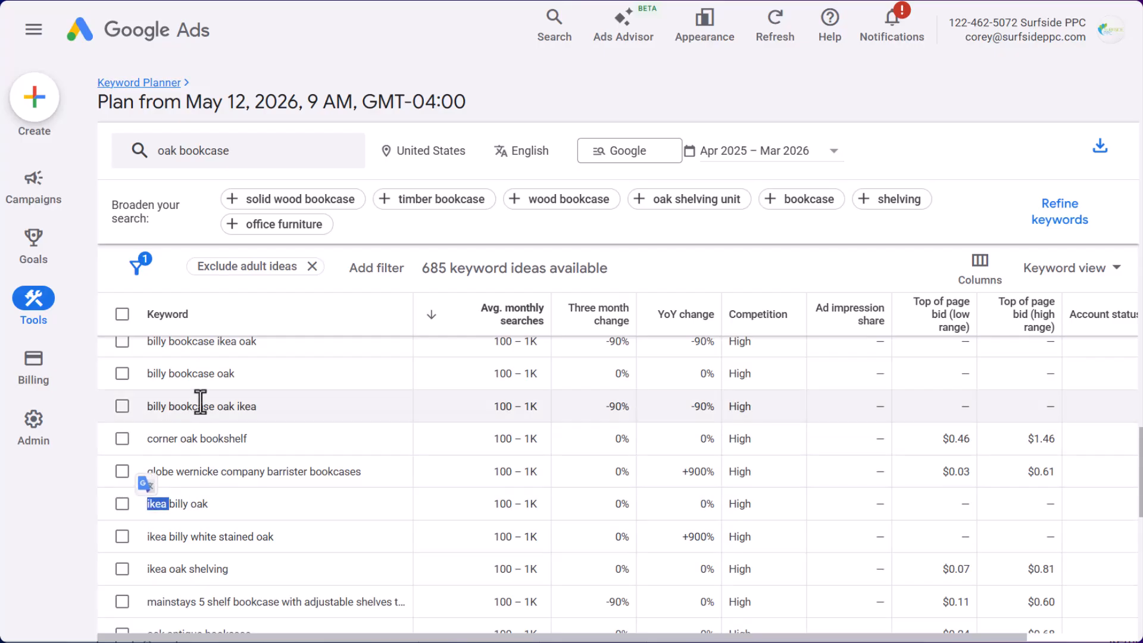
pyautogui.scroll(3, 365, 451)
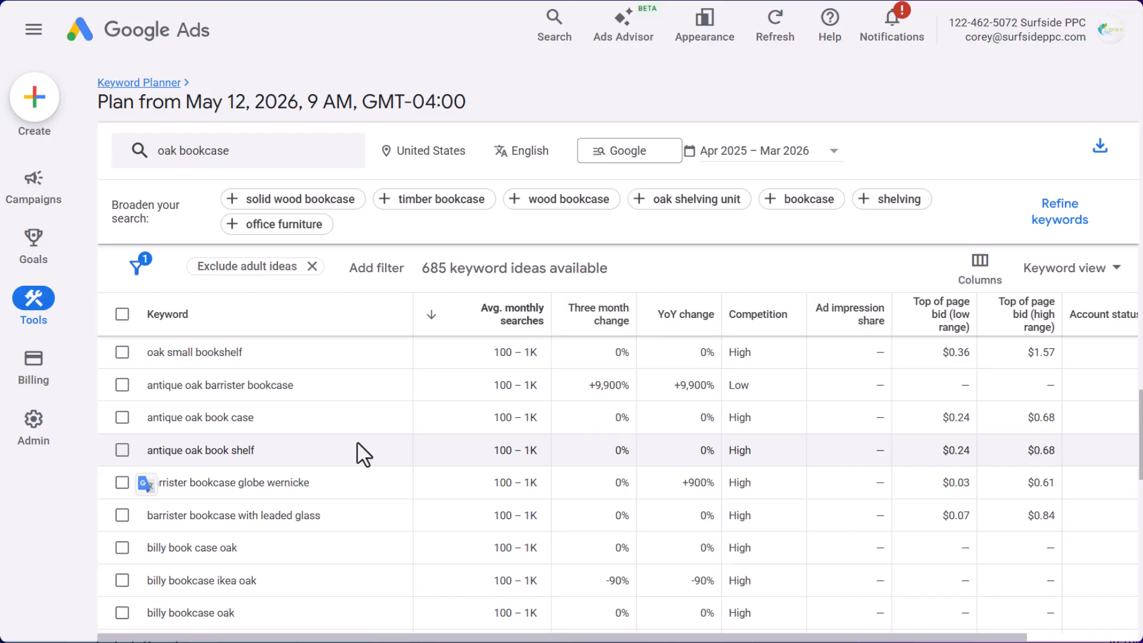
pyautogui.scroll(10, 403, 428)
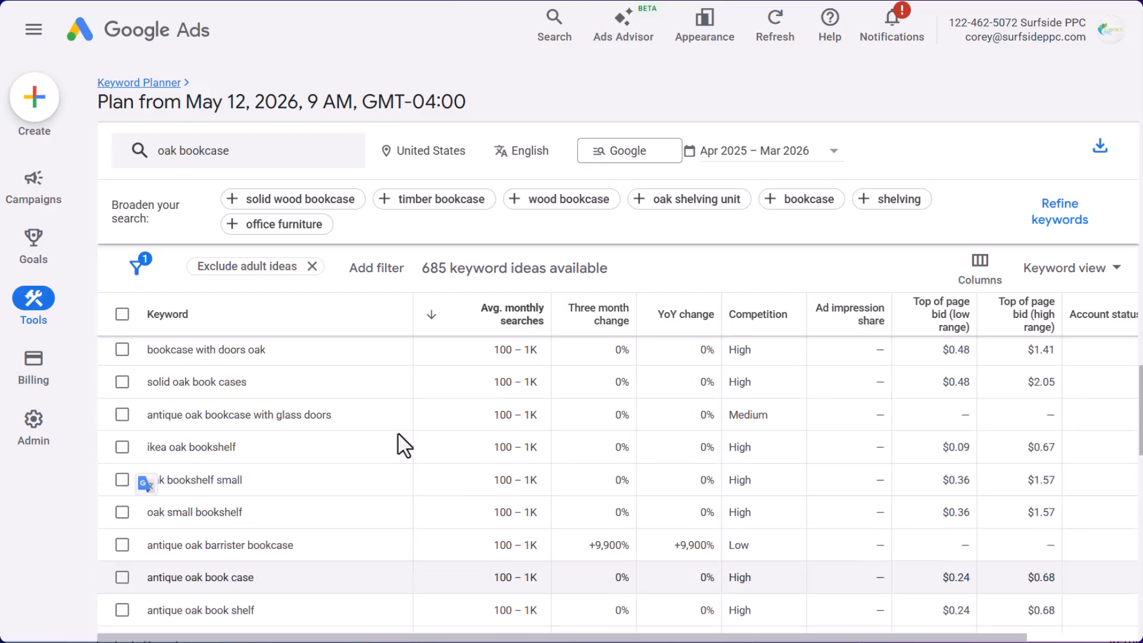
pyautogui.scroll(5, 403, 473)
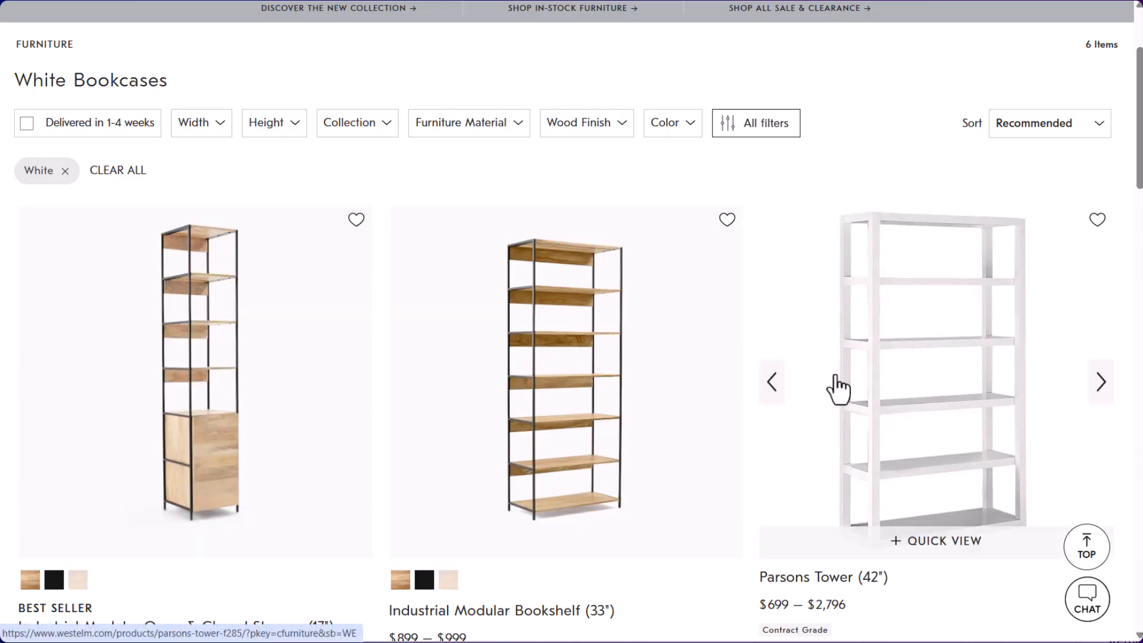
# Open West Elm's Desk Chairs category from the Office section of the site
pyautogui.scroll(3, 262, 150)
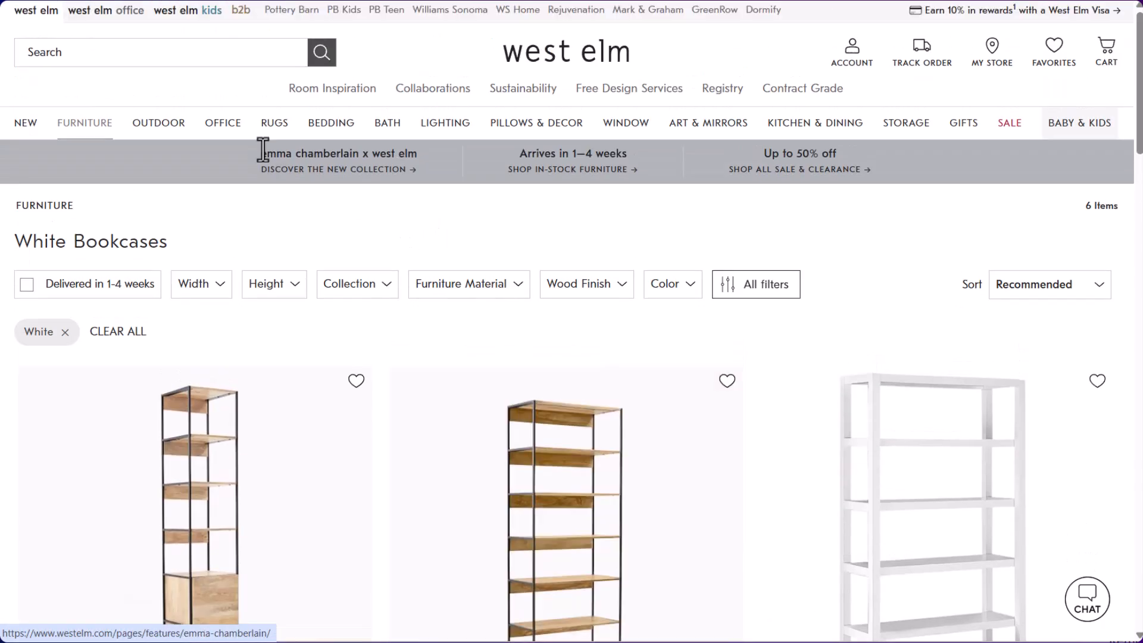
pyautogui.moveTo(221, 126)
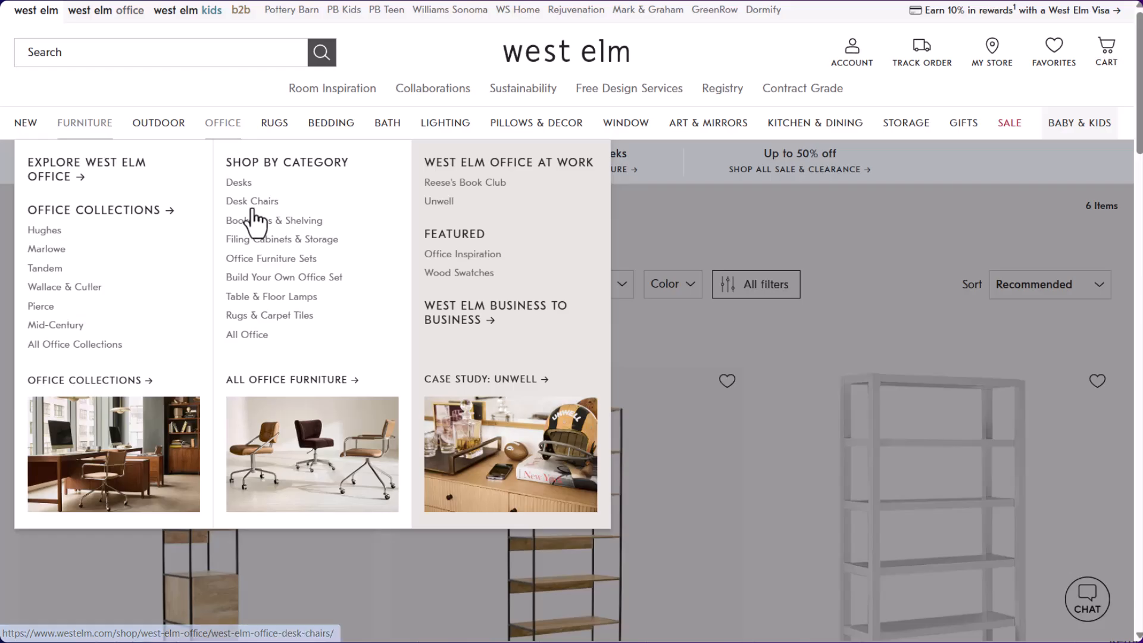
pyautogui.click(255, 196)
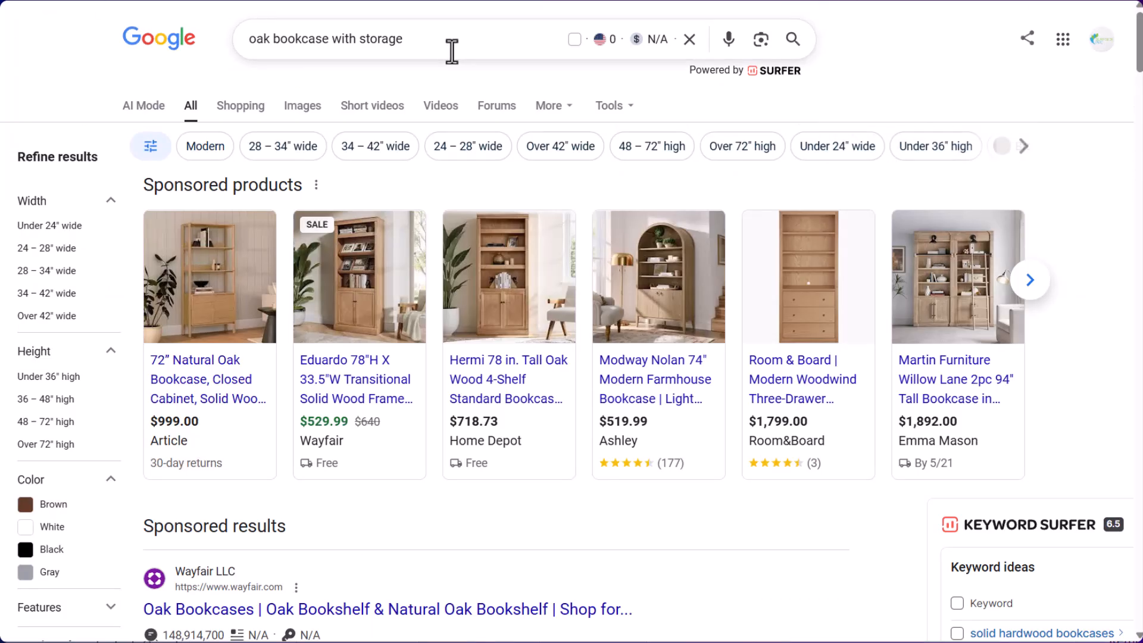
# Search Google for "desk chairs" and look through the sponsored products
pyautogui.tripleClick(452, 51)
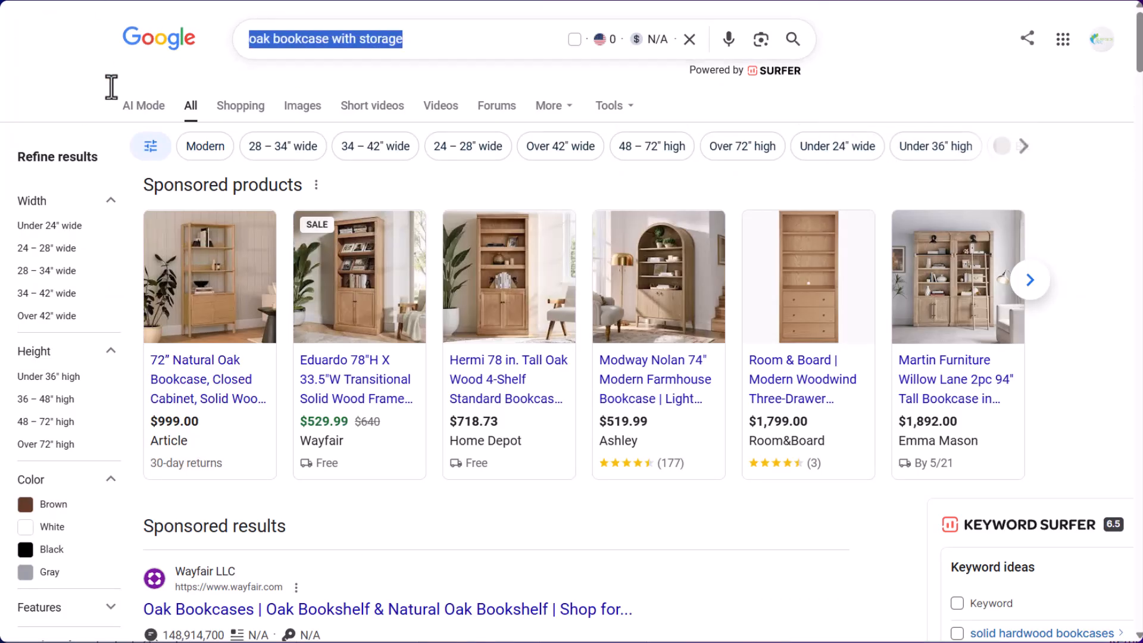
pyautogui.write('desk chairs')
pyautogui.press('Return')
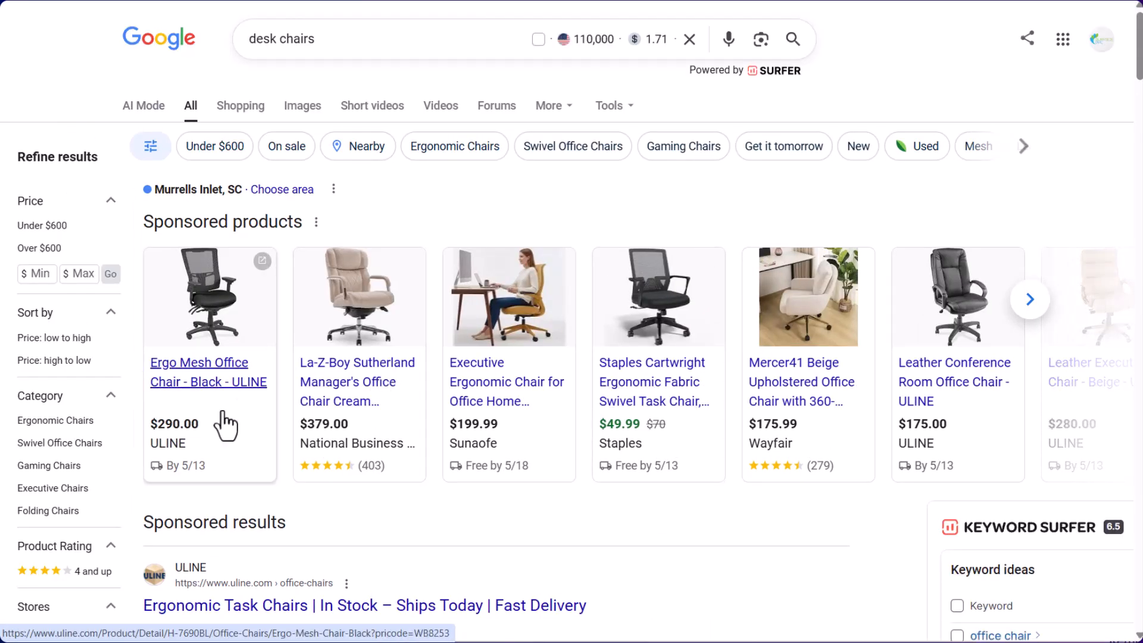
pyautogui.click(1031, 304)
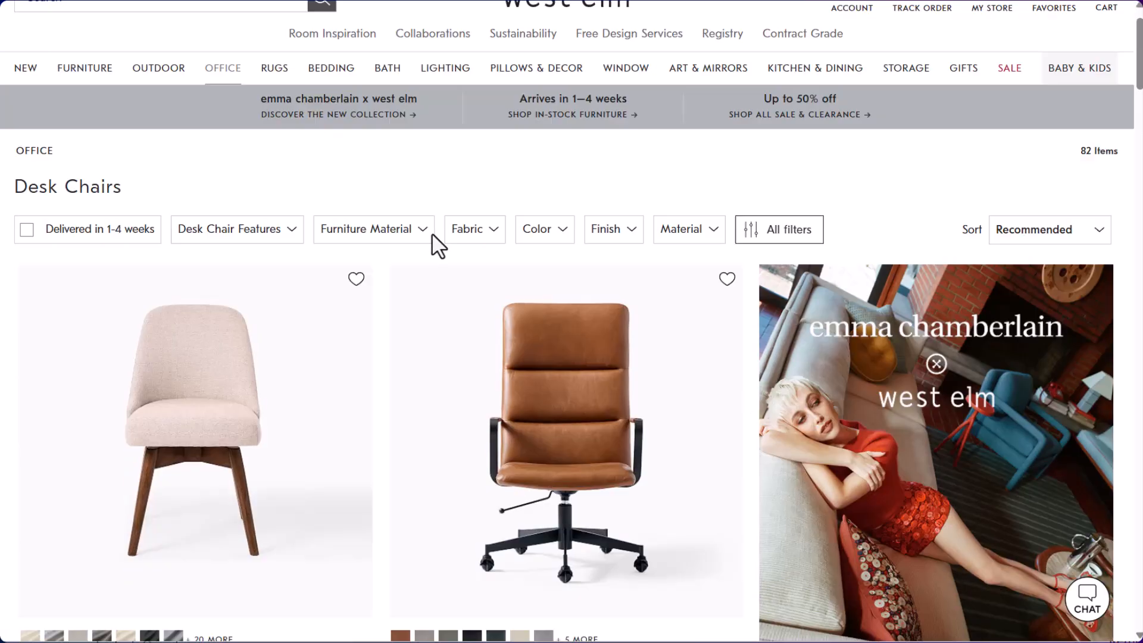
# Copy the link of the Cooper Mid-Century High-Back Leather Swivel Office Chair from West Elm's Desk Chairs page
pyautogui.scroll(-3, 452, 357)
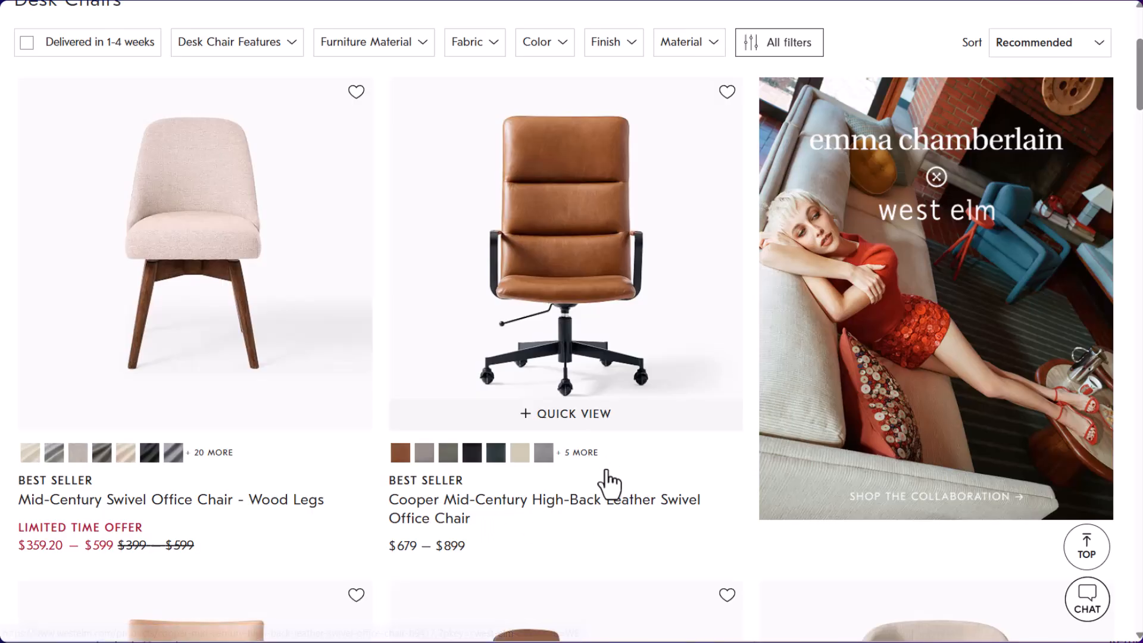
pyautogui.rightClick(556, 505)
pyautogui.click(655, 386)
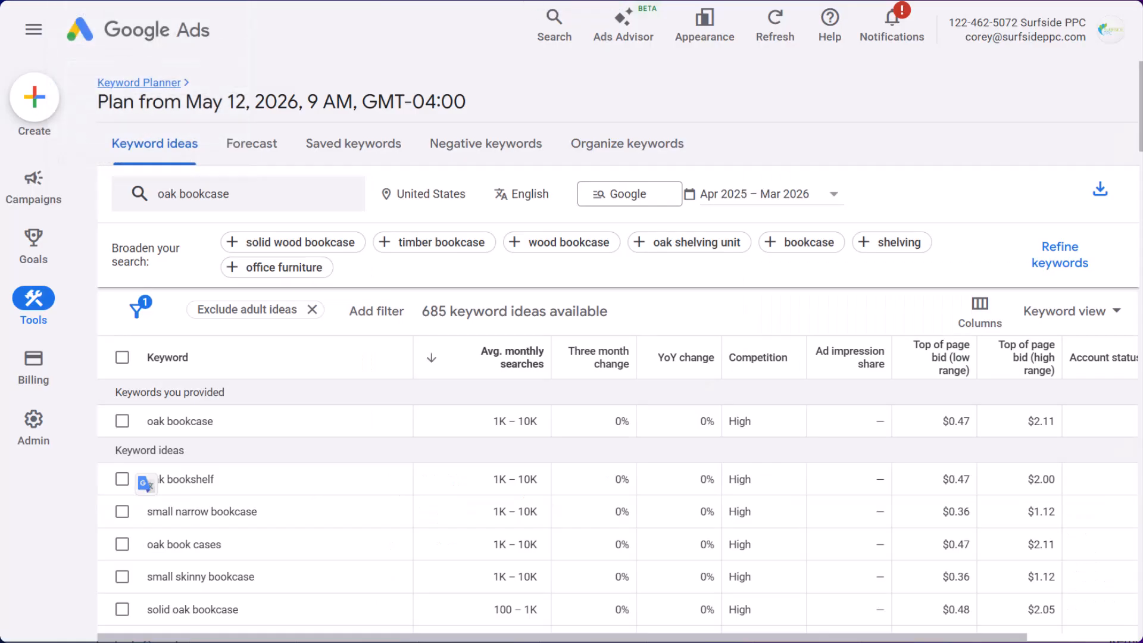
# Get Keyword Planner ideas with the copied Cooper office chair URL as the website source, using only that page
pyautogui.click(268, 192)
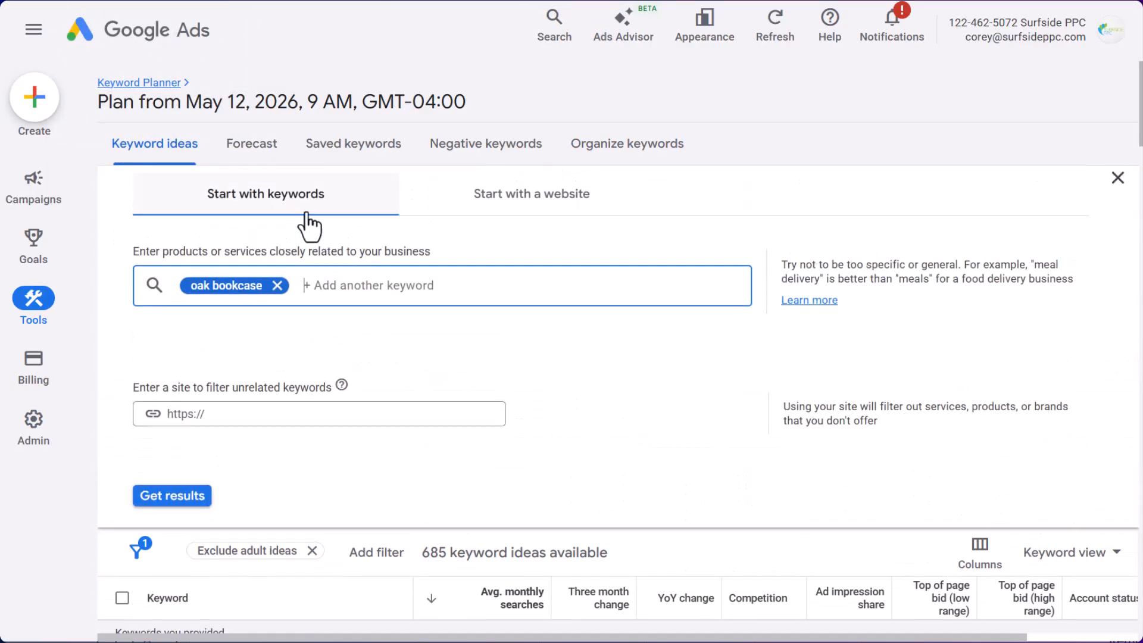
pyautogui.click(545, 198)
pyautogui.click(225, 279)
pyautogui.write('https://www.westelm.com/products/cooper-mid-century-high-back-leather-swivel-office-chair-h9417/?pkey=cwest-elm-office&sb=WE')
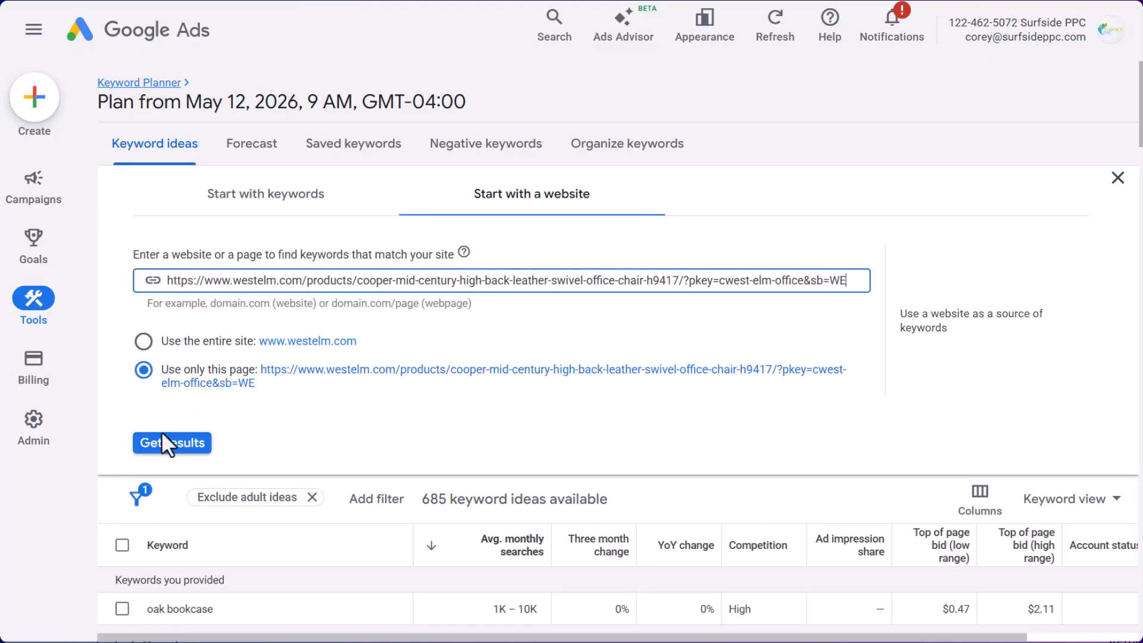
pyautogui.click(164, 444)
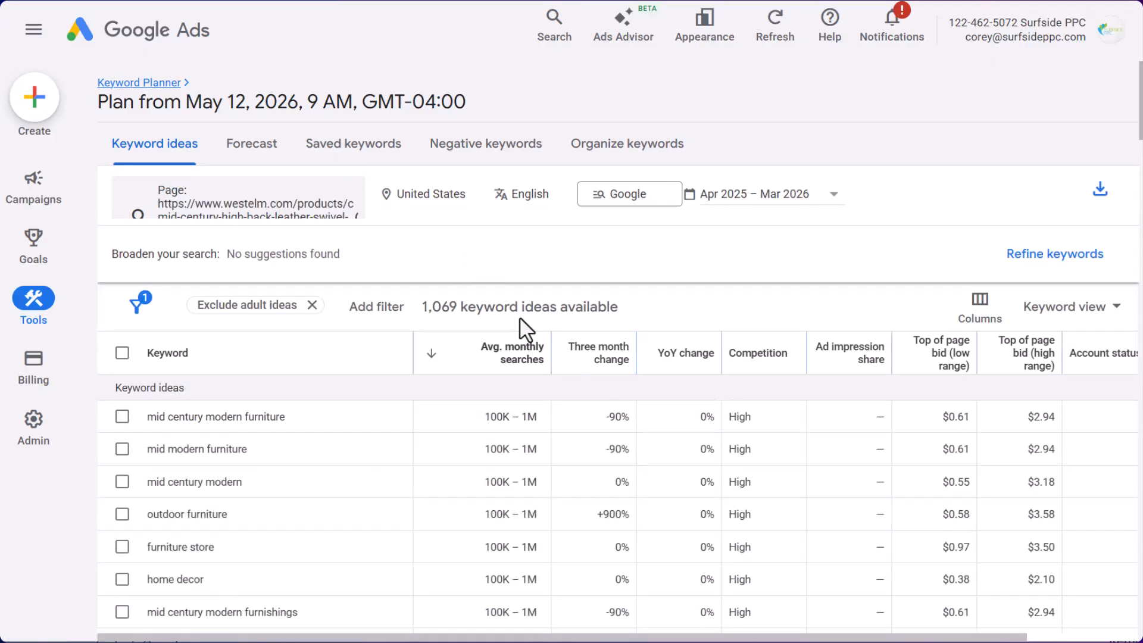
# Filter the Cooper page's keyword ideas to keyword text containing "office chair"
pyautogui.scroll(-3, 440, 474)
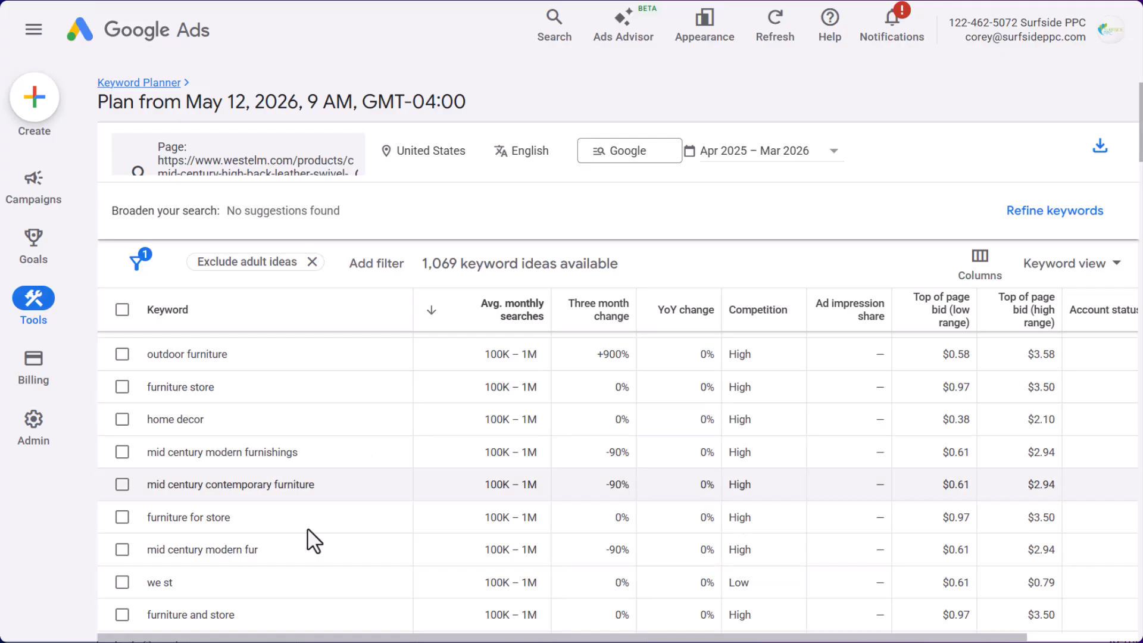
pyautogui.scroll(3, 311, 538)
pyautogui.click(345, 311)
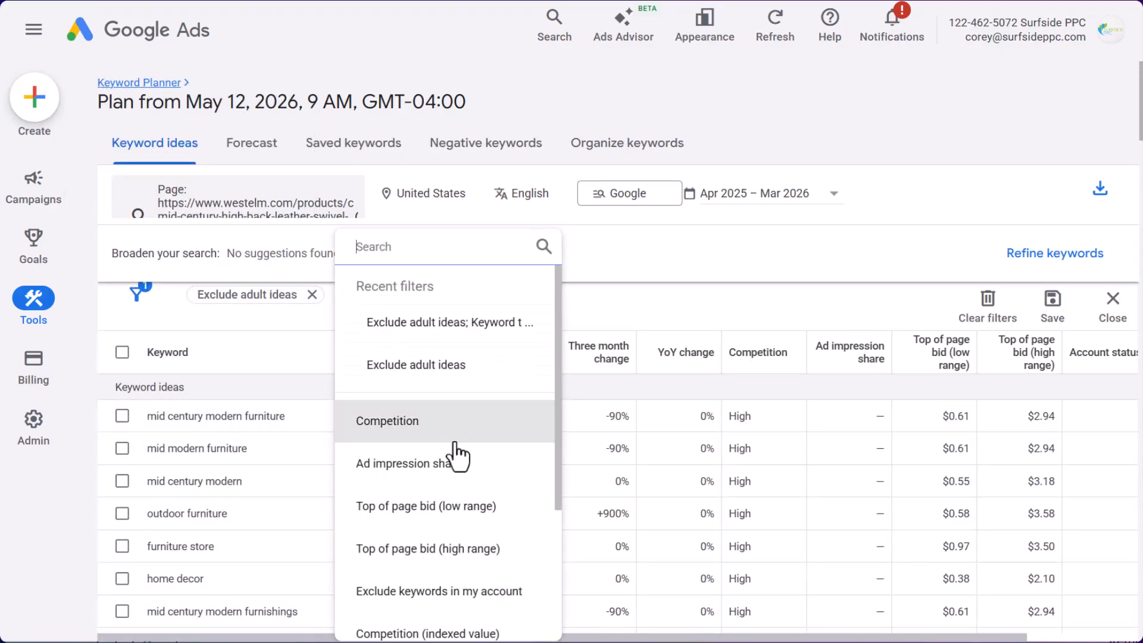
pyautogui.scroll(-3, 471, 461)
pyautogui.click(442, 559)
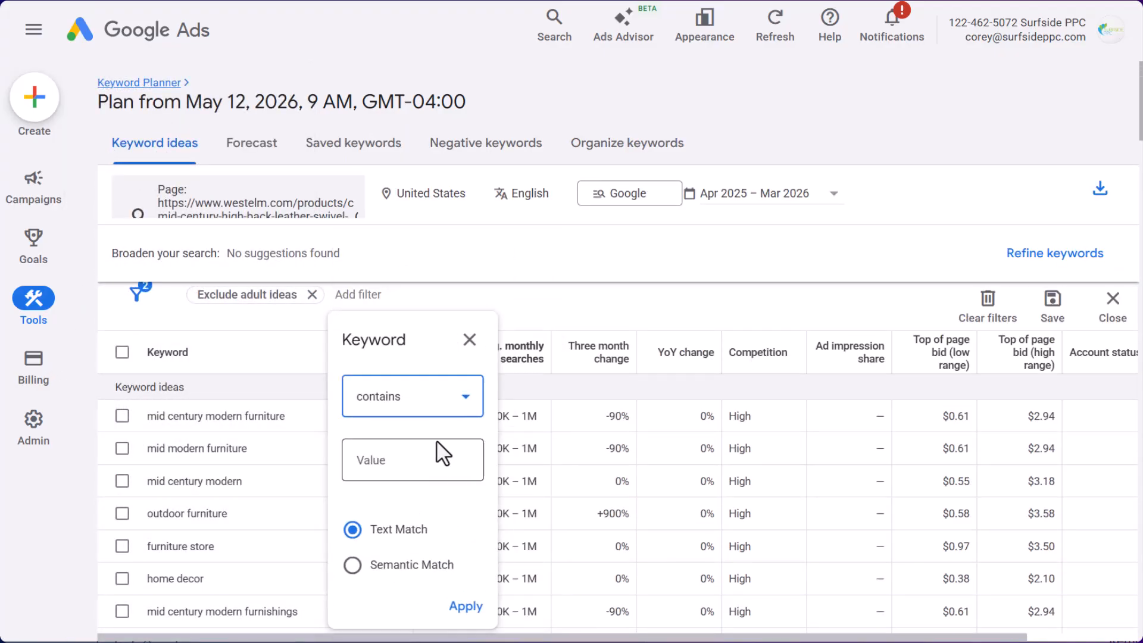
pyautogui.click(408, 462)
pyautogui.write('office chair')
pyautogui.press('Return')
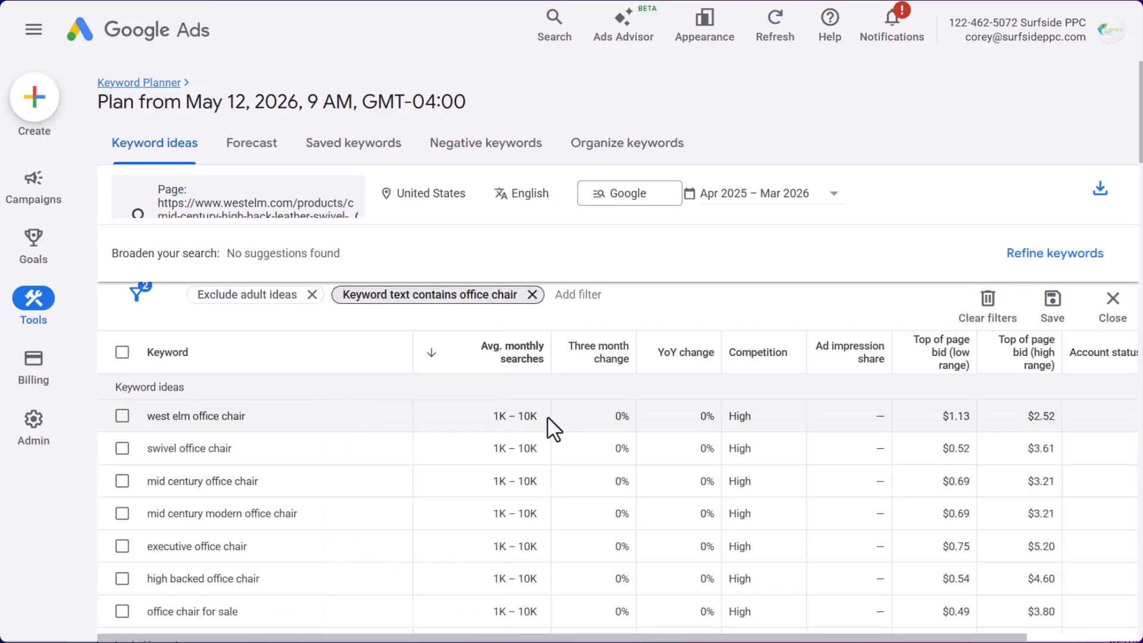
# Review the filtered office chair ideas, then select and copy all of them
pyautogui.scroll(-10, 554, 428)
pyautogui.scroll(-5, 554, 429)
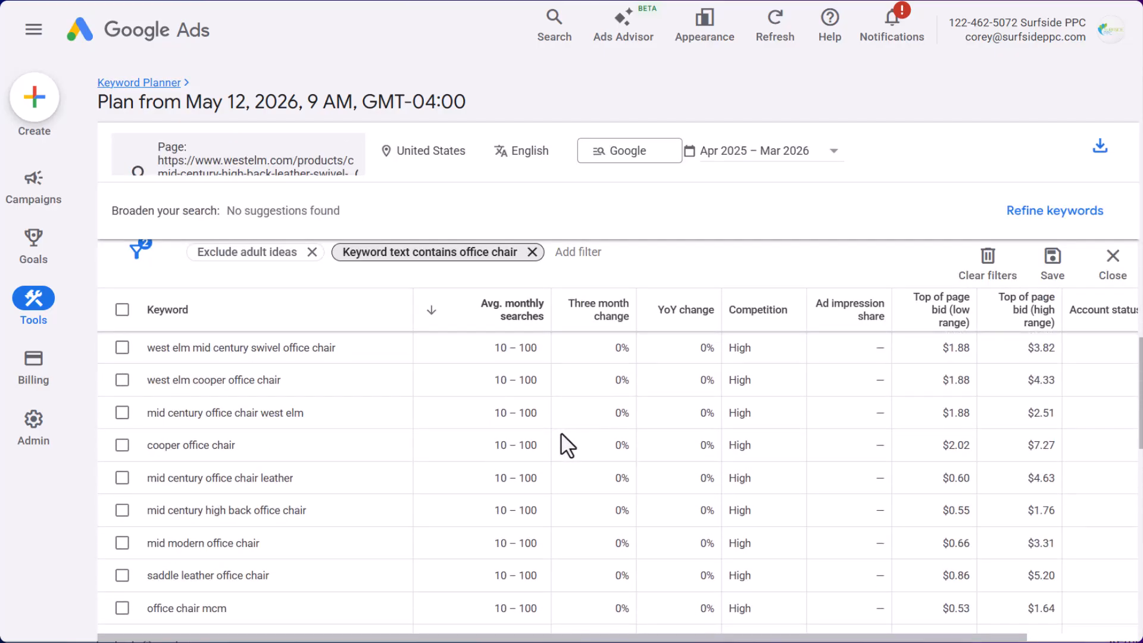
pyautogui.scroll(-10, 561, 436)
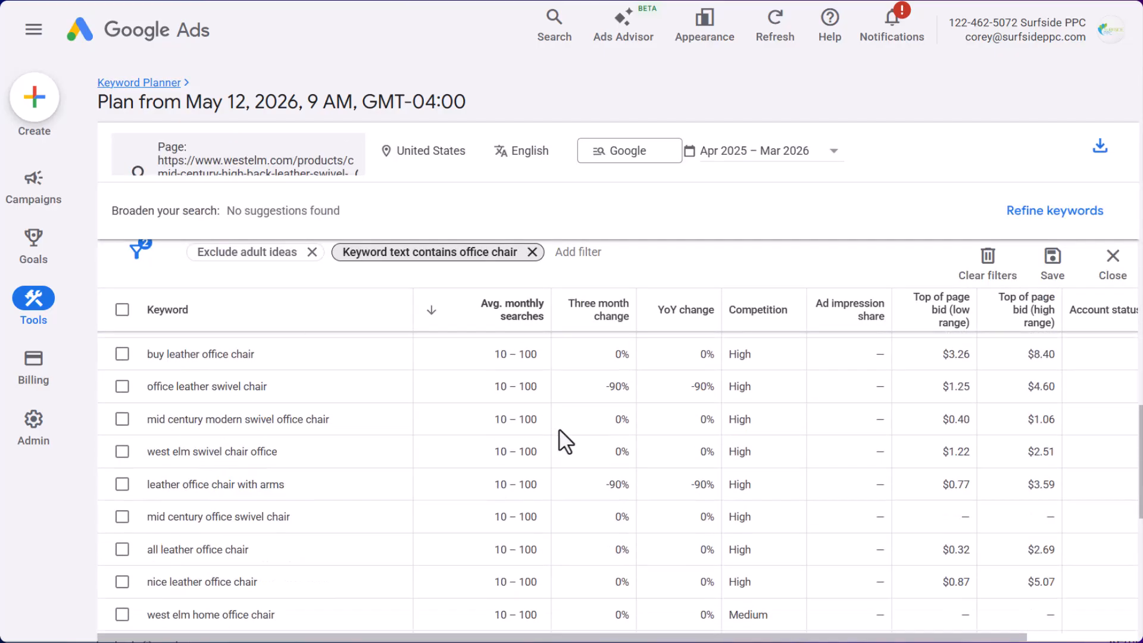
pyautogui.scroll(15, 670, 471)
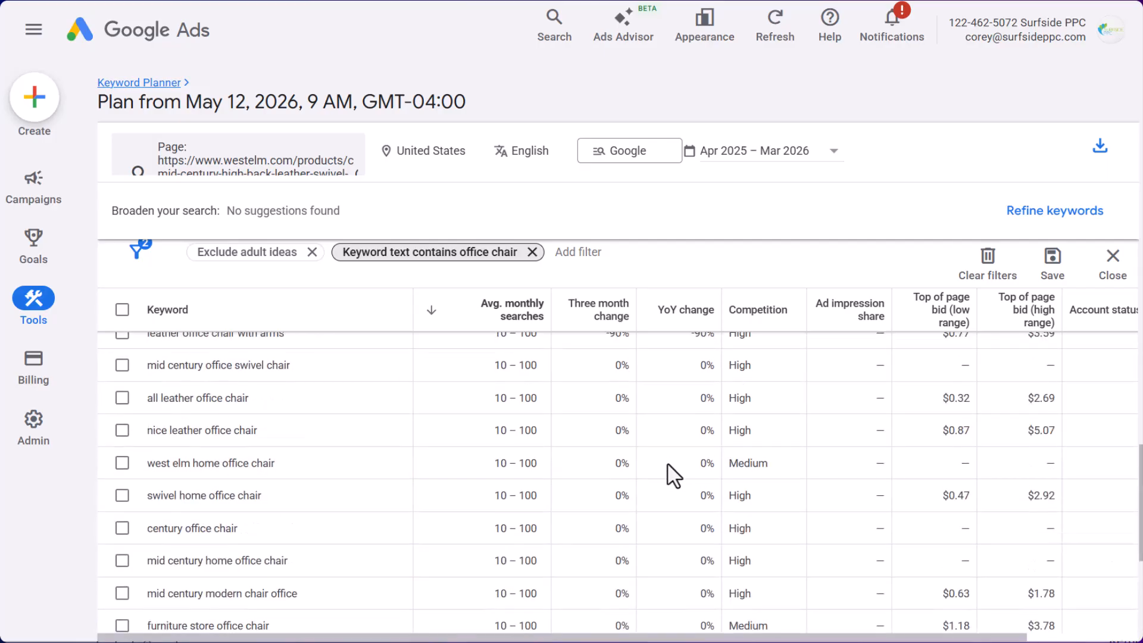
pyautogui.click(123, 311)
pyautogui.click(1011, 277)
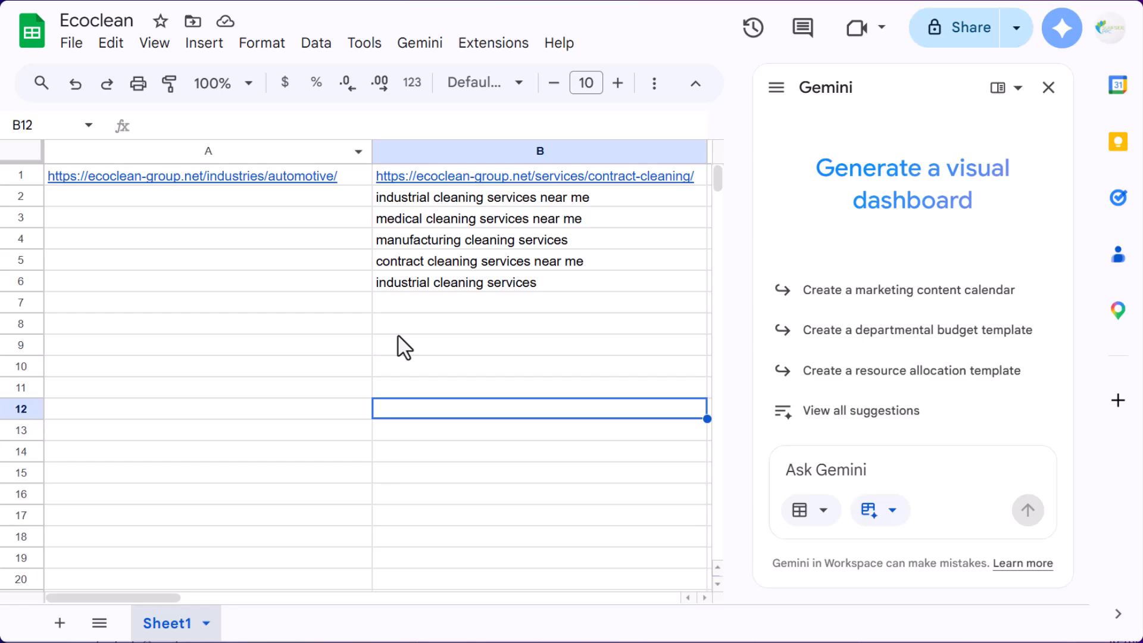
# Paste the copied office chair keywords into column B of the Ecoclean spreadsheet, starting at cell B9
pyautogui.click(405, 345)
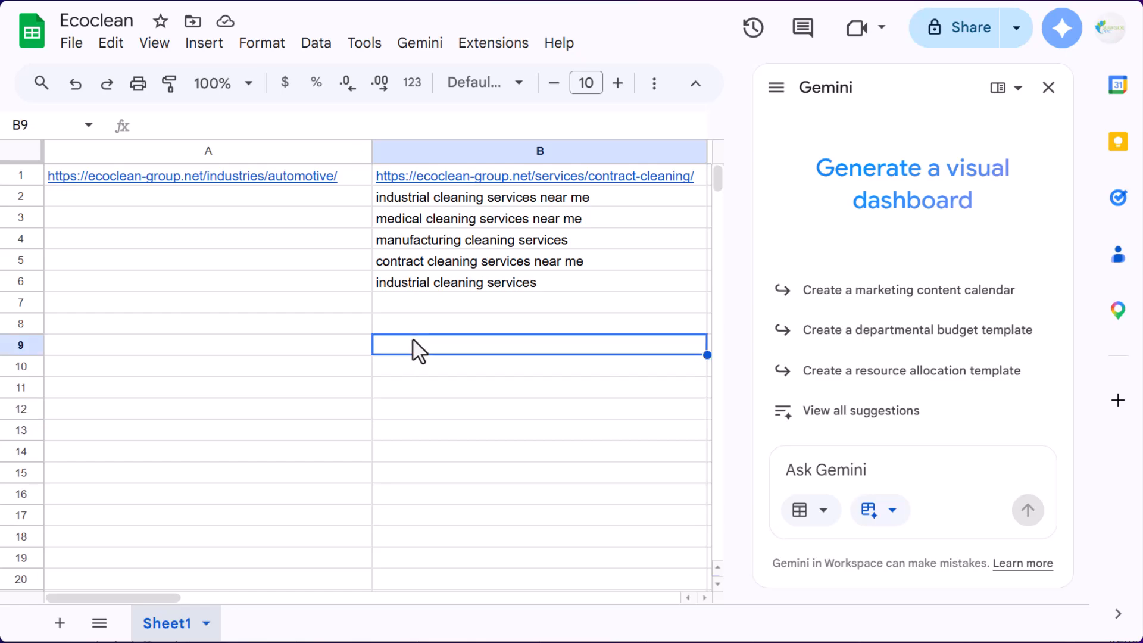
pyautogui.hotkey('ctrl', 'v')
pyautogui.click(424, 440)
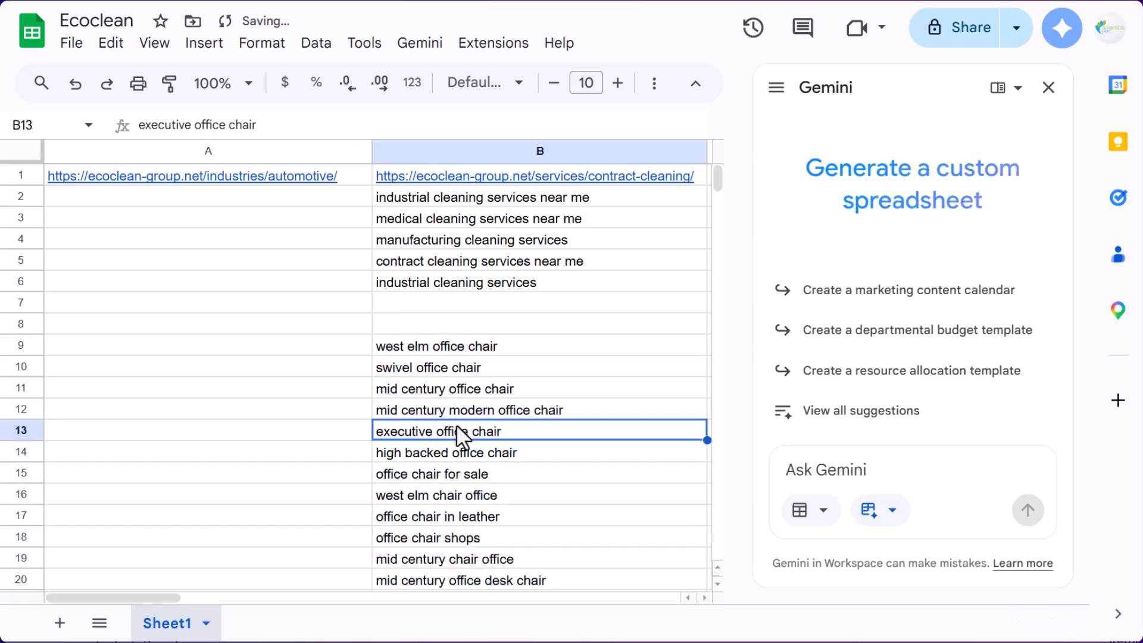
# Examine the pasted office chair keywords from cell B9 to the end of the list, briefly checking back in Keyword Planner
pyautogui.click(487, 351)
pyautogui.scroll(-5, 537, 363)
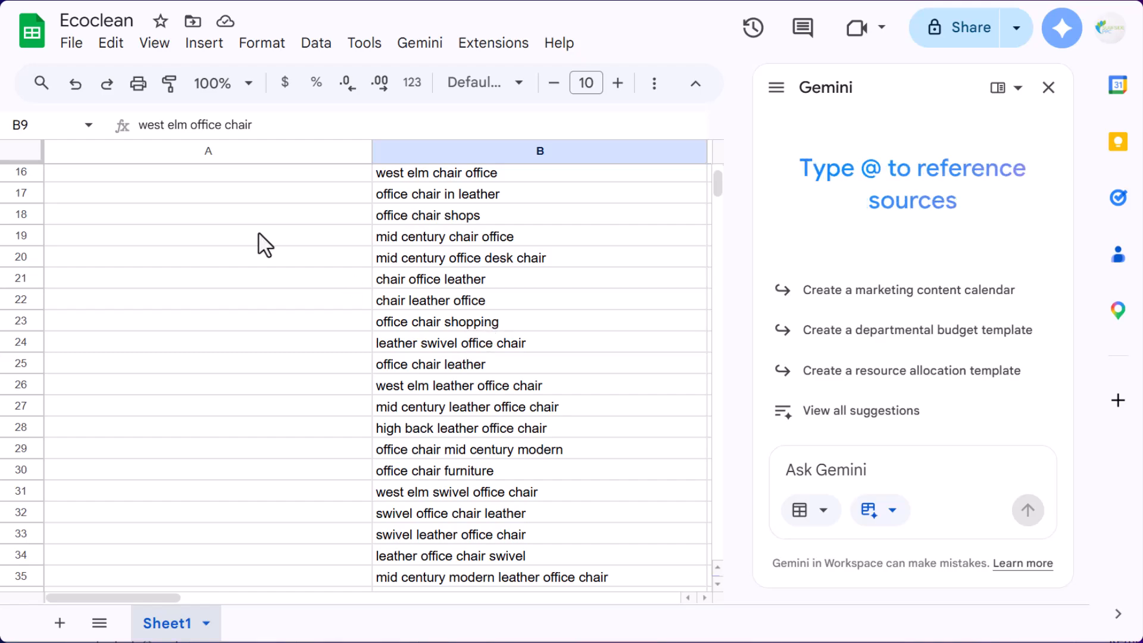
pyautogui.click(113, 1)
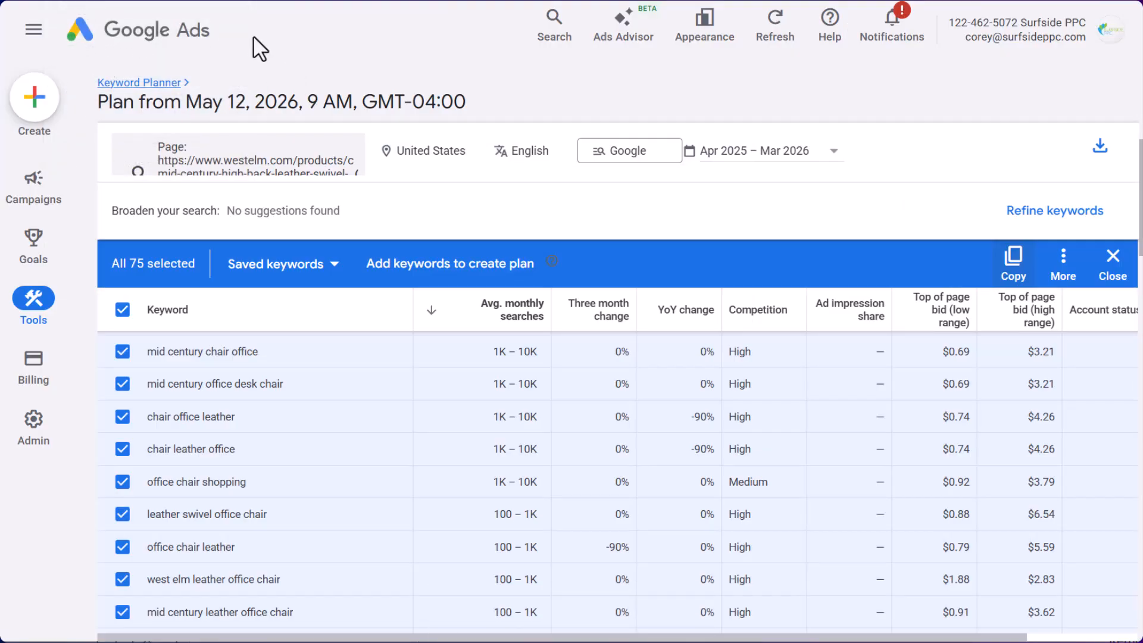
pyautogui.click(173, 3)
pyautogui.scroll(4, 568, 298)
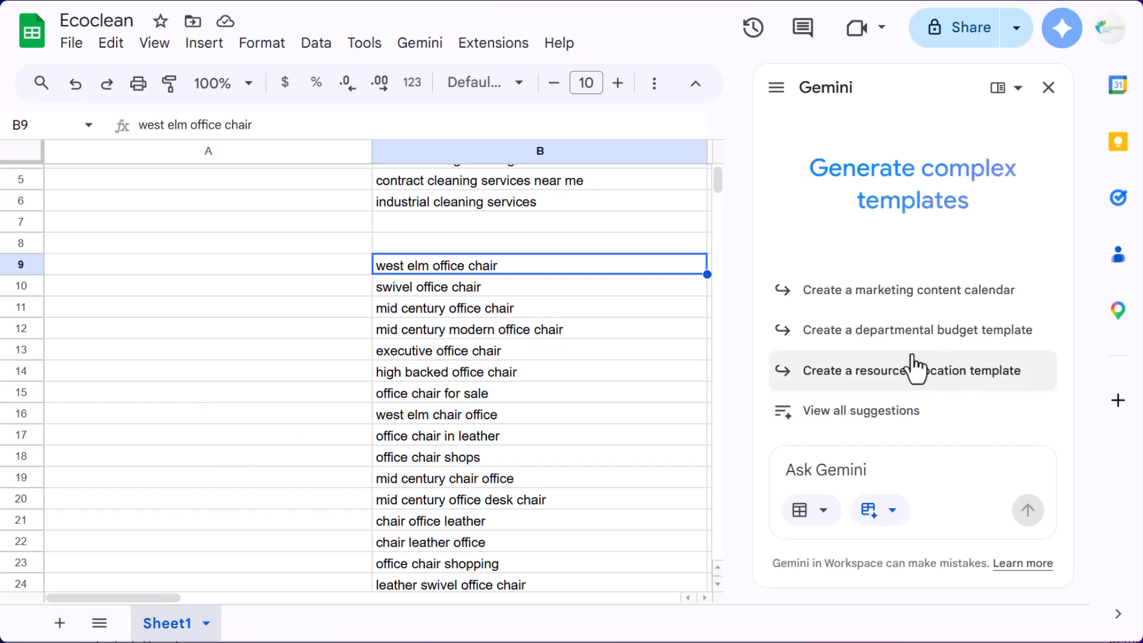
pyautogui.scroll(-15, 536, 357)
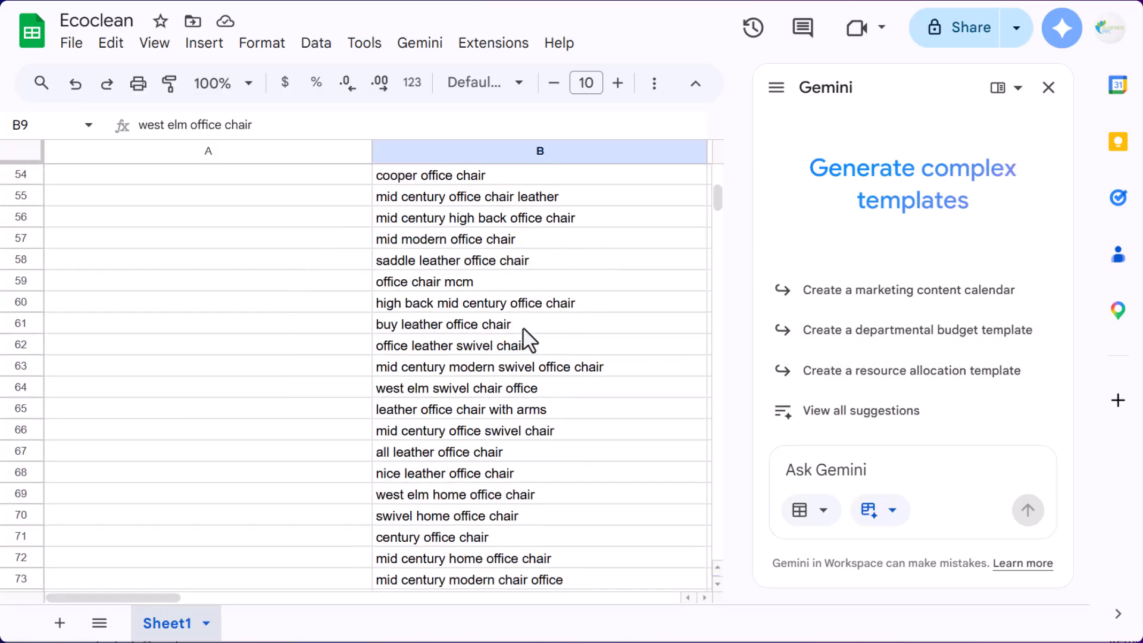
pyautogui.scroll(-4, 518, 287)
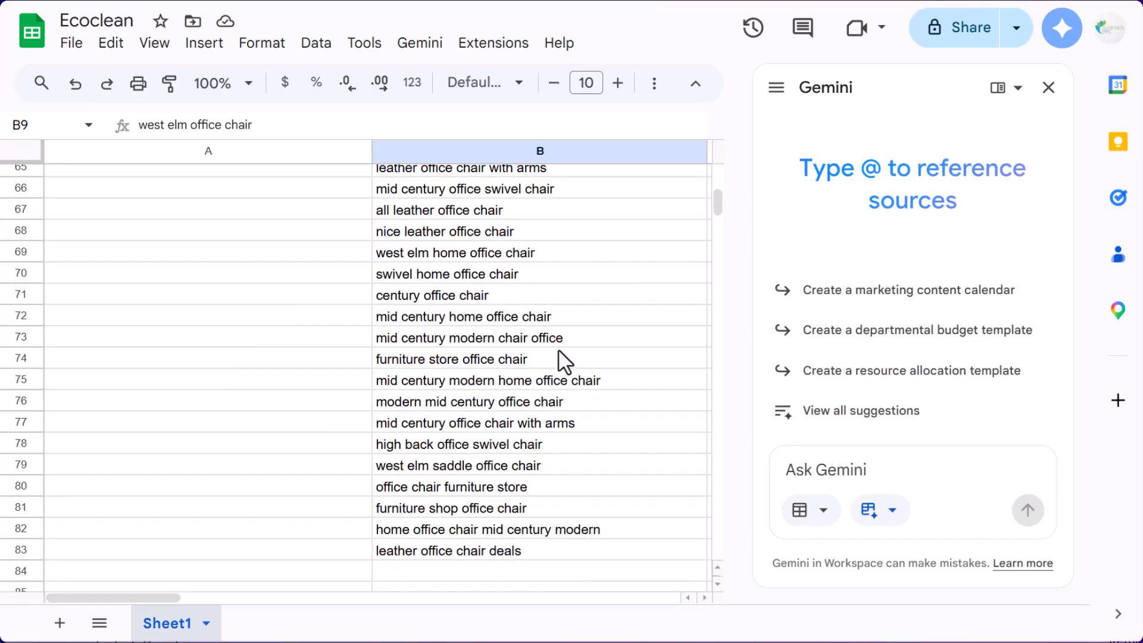
pyautogui.click(558, 360)
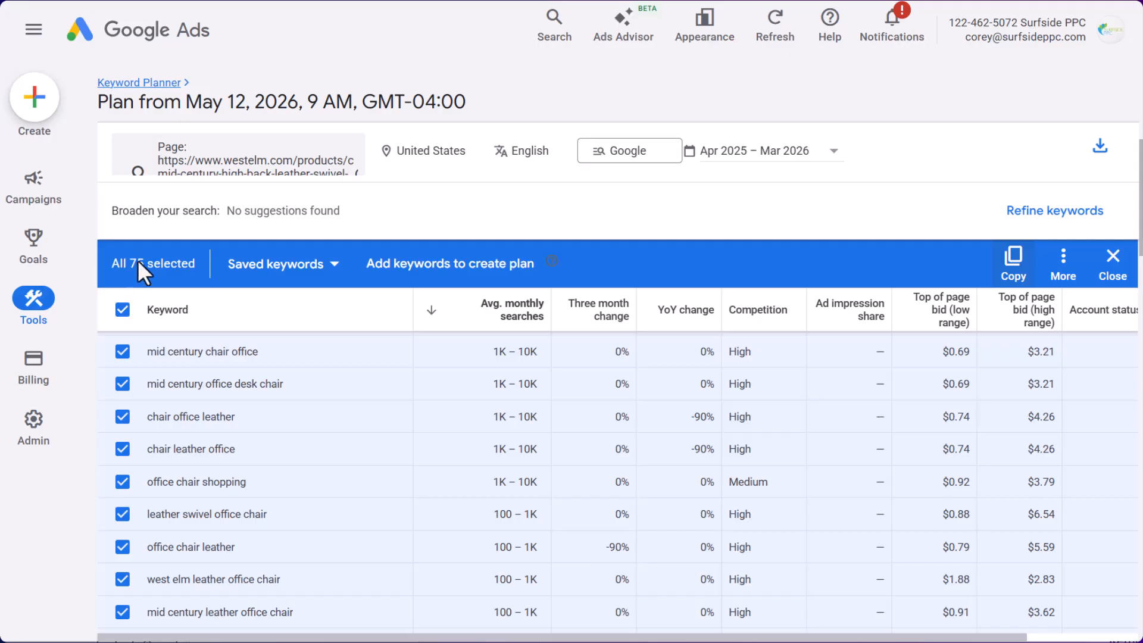
# Recheck the selected office chair ideas in Keyword Planner from the start of the list down
pyautogui.scroll(5, 427, 409)
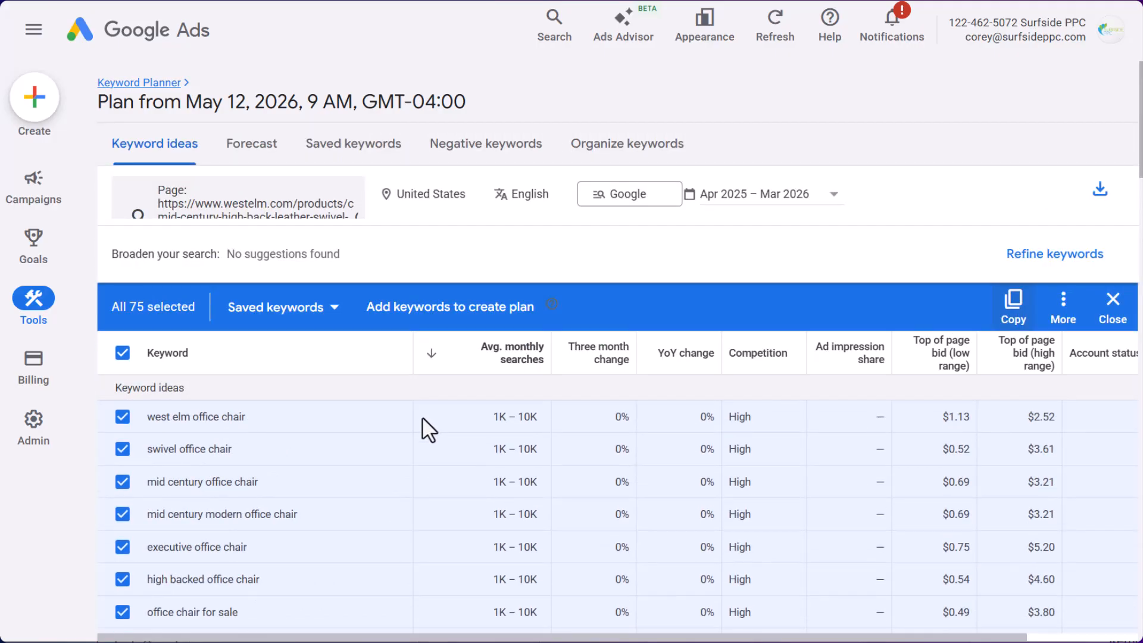
pyautogui.scroll(-15, 423, 417)
pyautogui.scroll(-5, 413, 419)
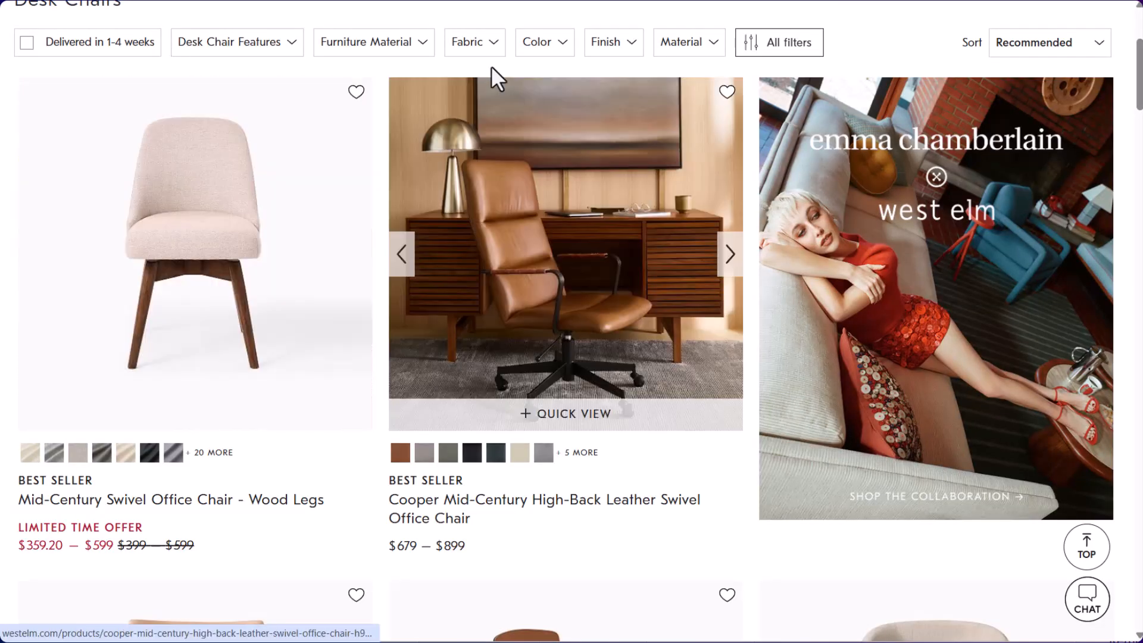
# Filter West Elm's desk chairs by the Velvet material and browse the matching chairs
pyautogui.click(703, 45)
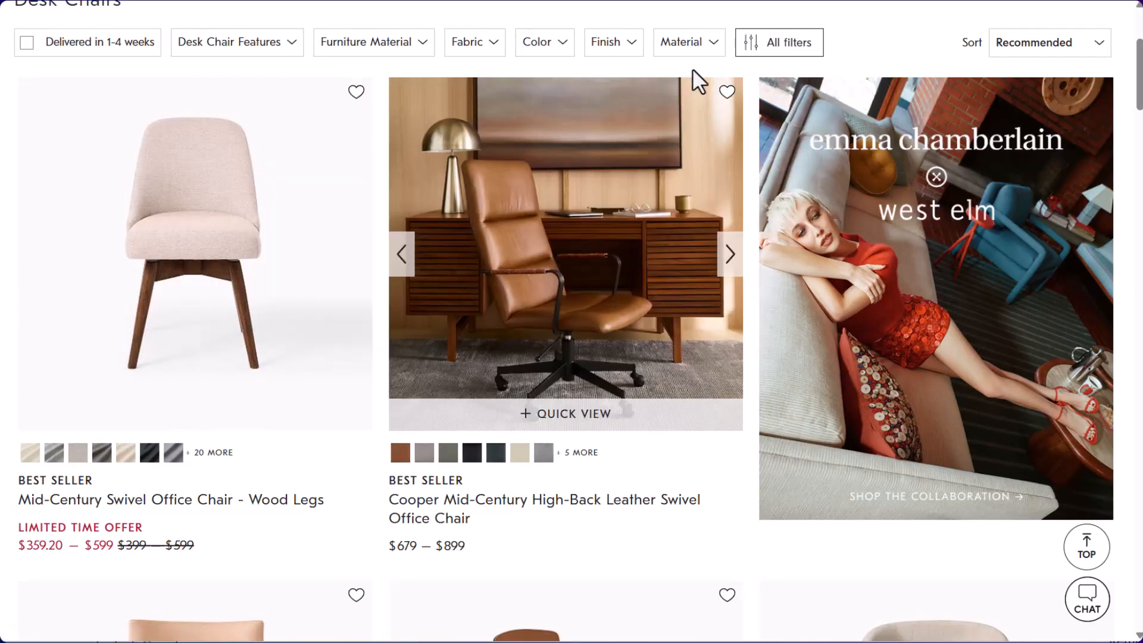
pyautogui.click(682, 83)
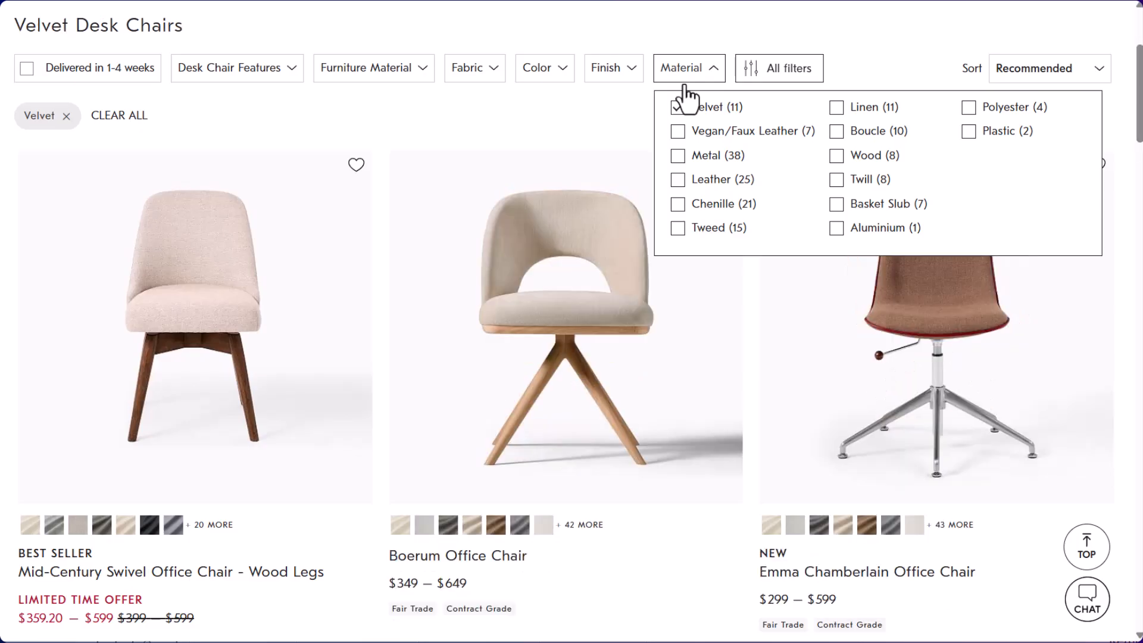
pyautogui.scroll(-5, 673, 237)
pyautogui.scroll(-12, 673, 237)
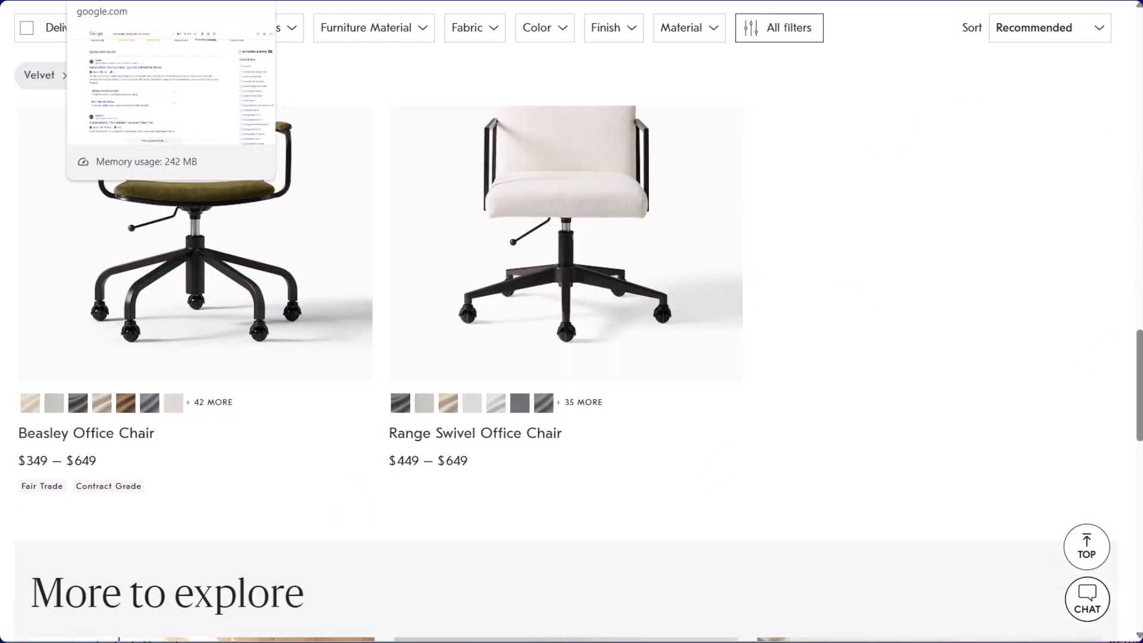
# Return to the velvet desk chairs on West Elm and add the Swivel Chair feature filter
pyautogui.click(140, 1)
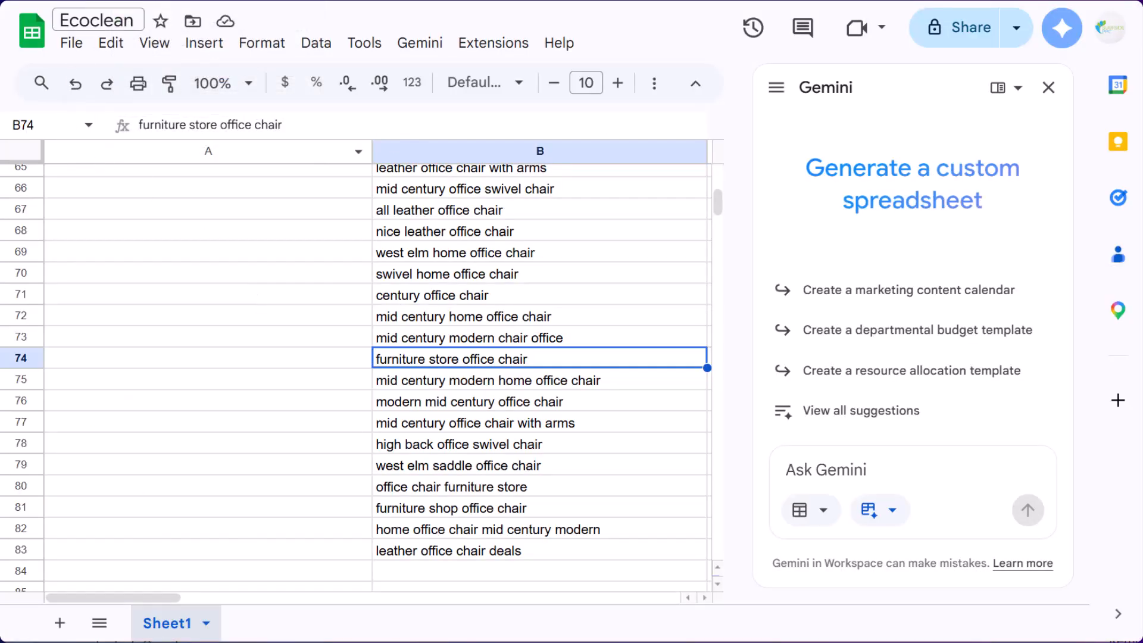
pyautogui.click(83, 1)
pyautogui.scroll(10, 806, 429)
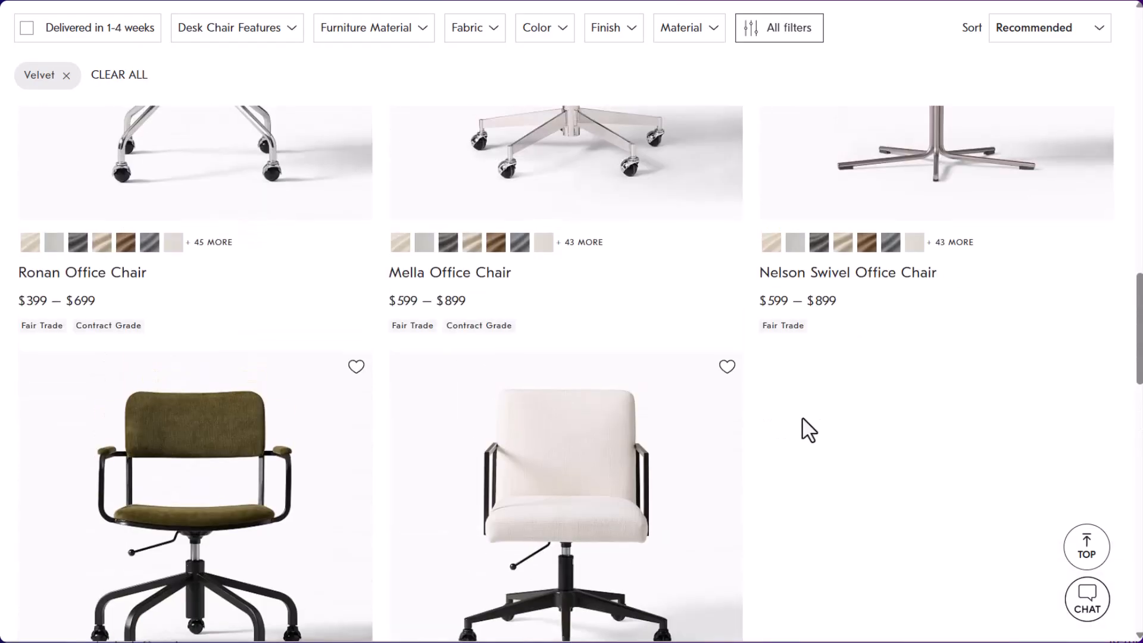
pyautogui.scroll(15, 774, 316)
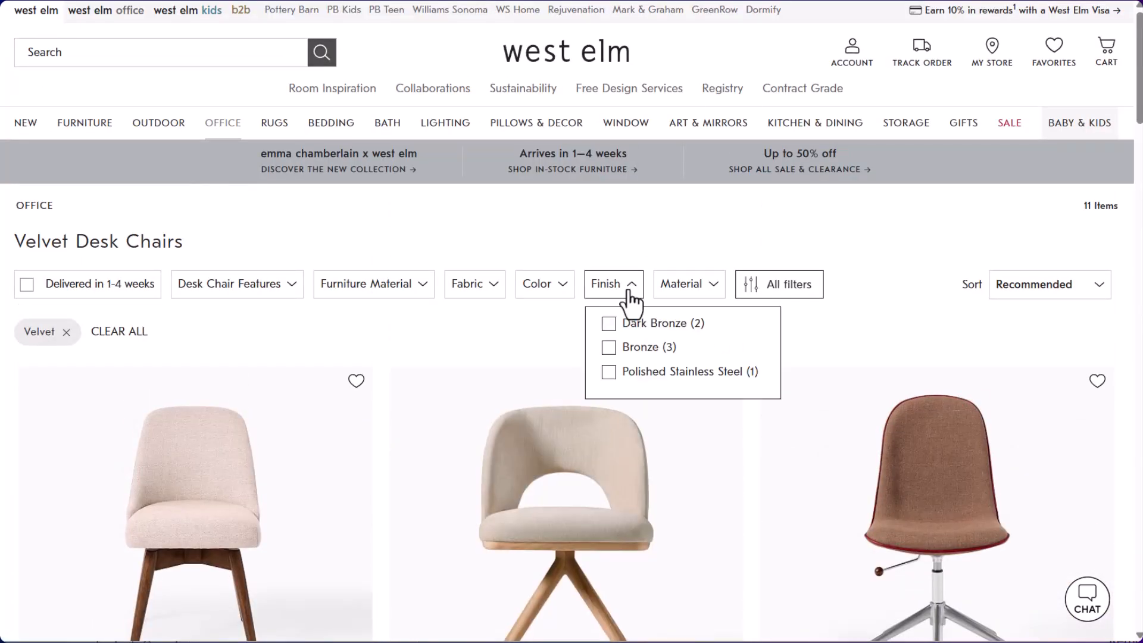
pyautogui.moveTo(265, 285)
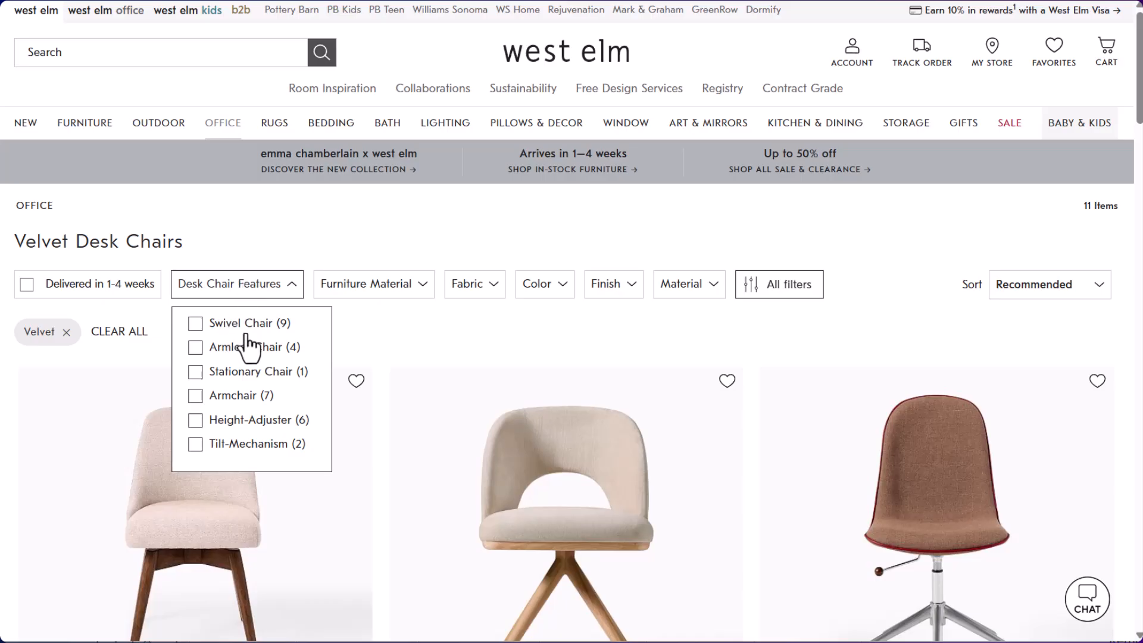
pyautogui.click(197, 325)
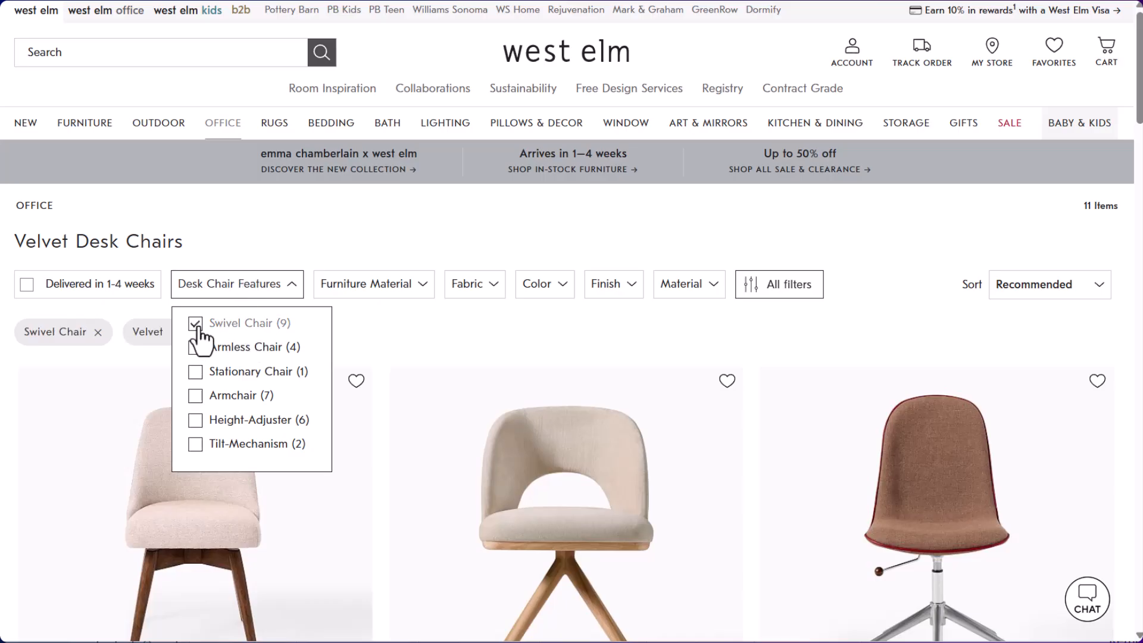